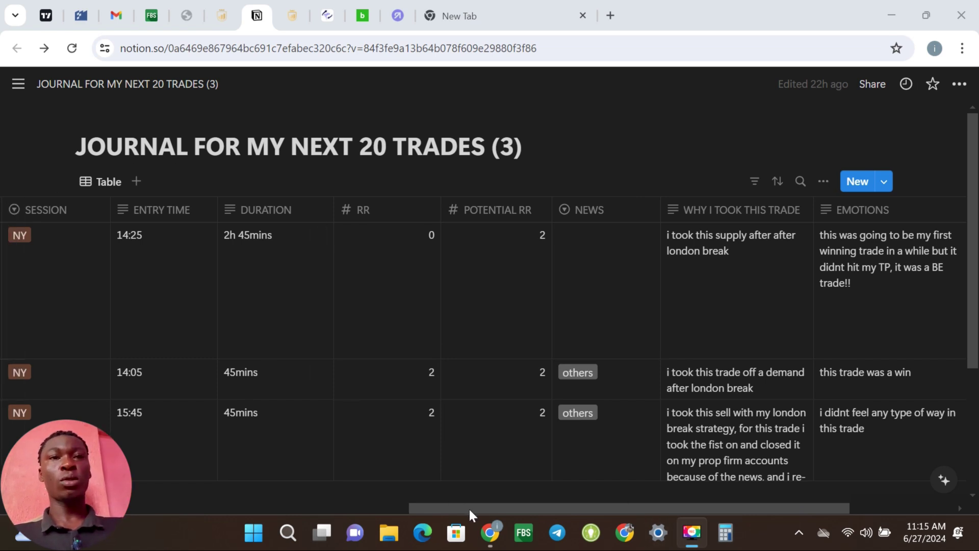
Step: Create a new private page and set it up as a blank table database
{"action": "left_click_drag", "start_coordinate": [468, 507], "coordinate": [61, 489]}
{"action": "mouse_move", "coordinate": [48, 320]}
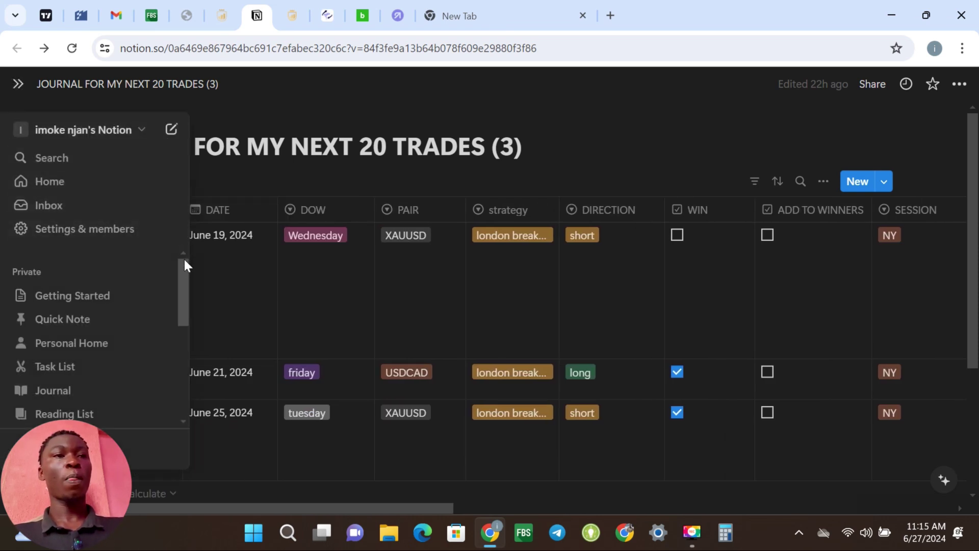
{"action": "mouse_move", "coordinate": [105, 273]}
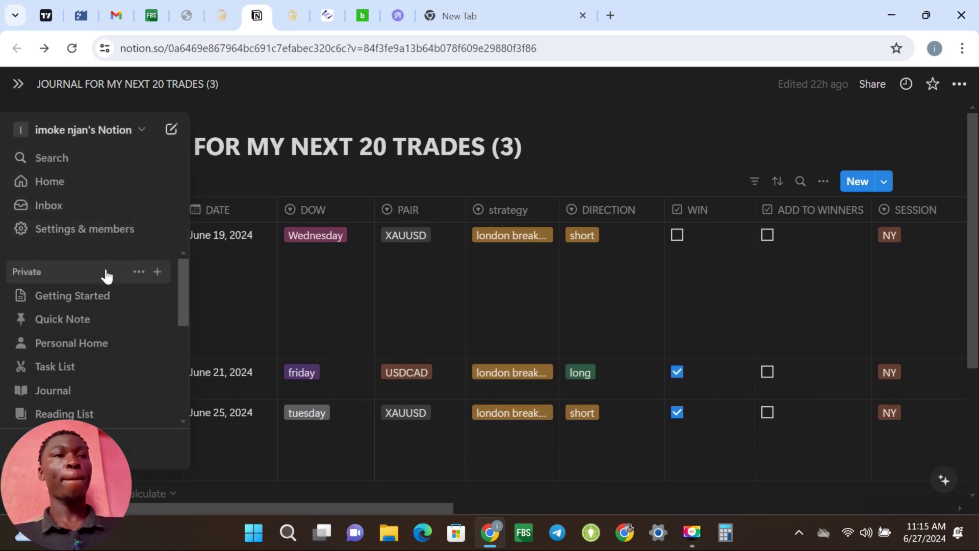
{"action": "left_click", "coordinate": [158, 272]}
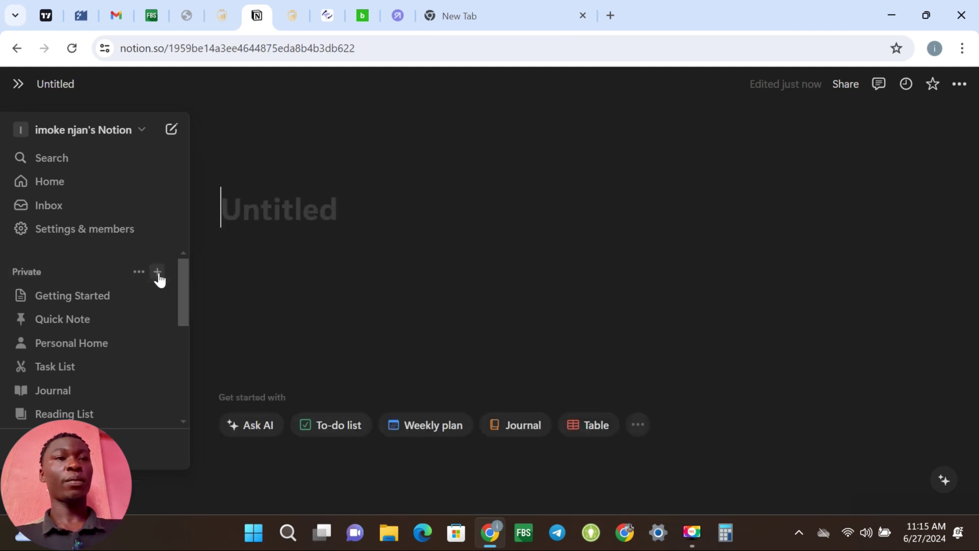
{"action": "left_click", "coordinate": [590, 434]}
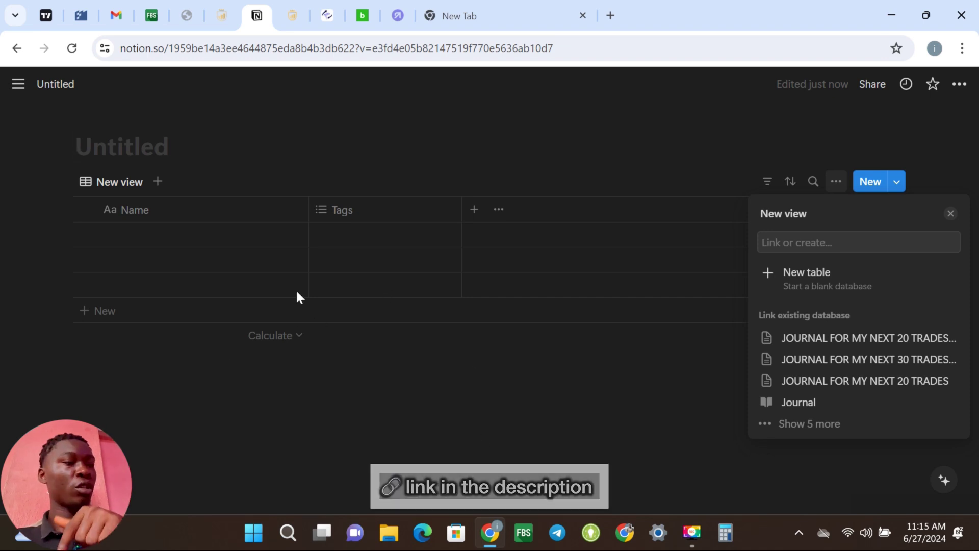
{"action": "left_click", "coordinate": [160, 220]}
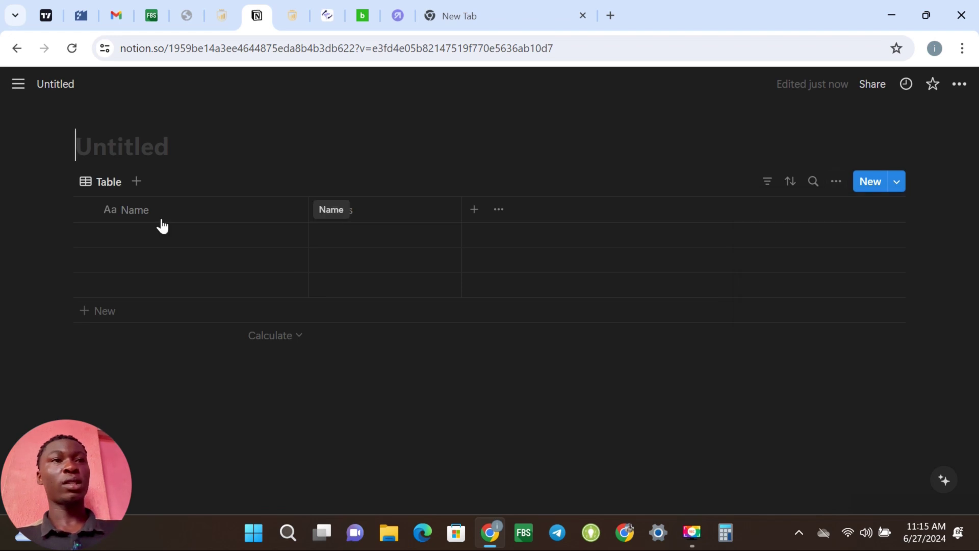
Step: Enter 1 in the first row's Name cell and narrow the Name column
{"action": "left_click", "coordinate": [148, 219]}
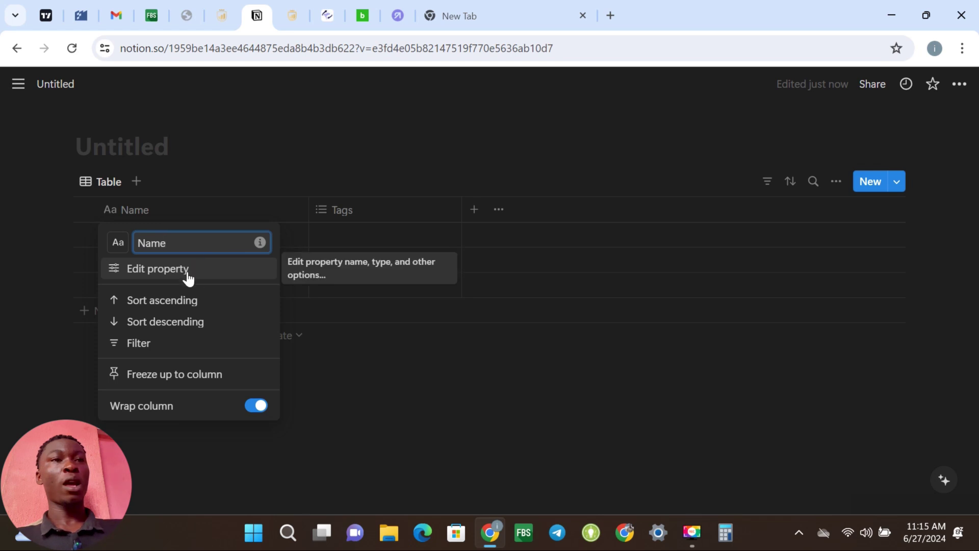
{"action": "left_click", "coordinate": [441, 405]}
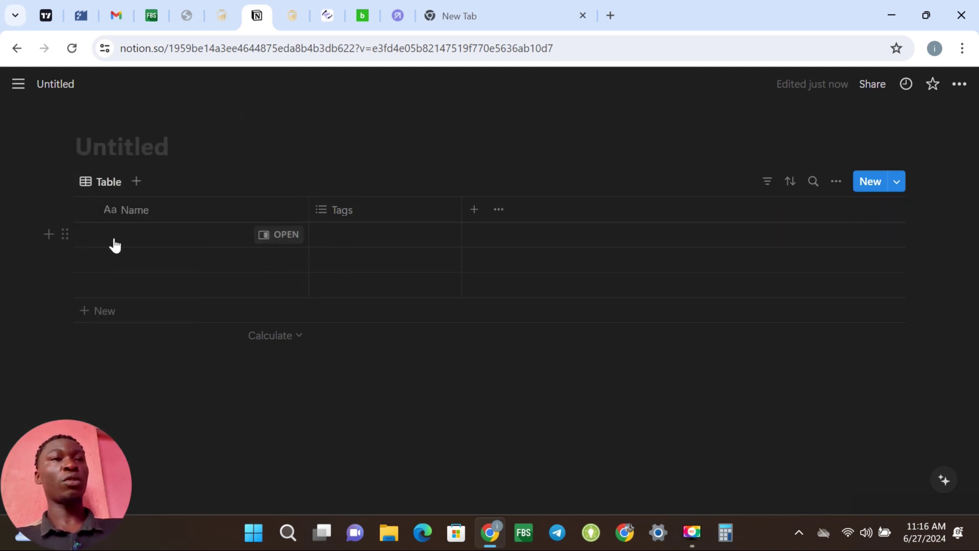
{"action": "left_click", "coordinate": [115, 239]}
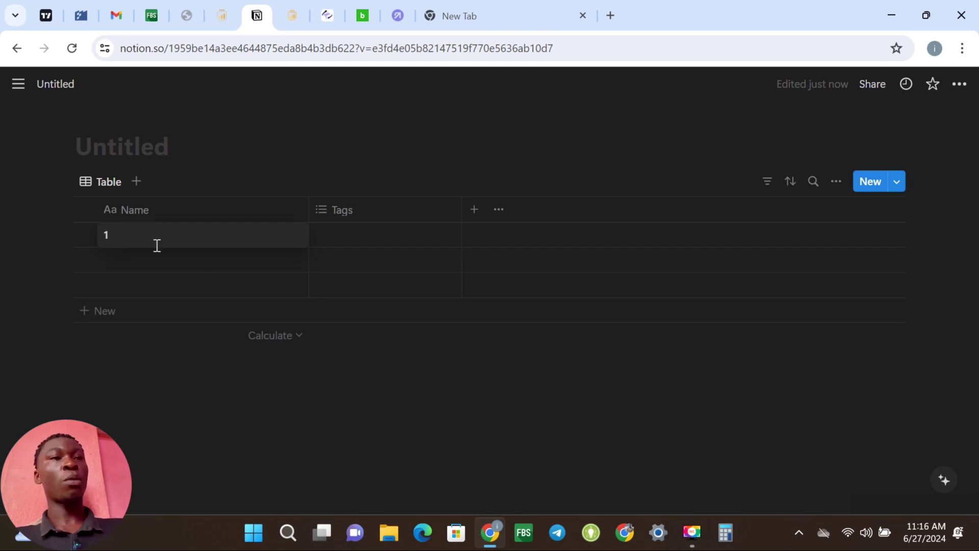
{"action": "left_click_drag", "start_coordinate": [309, 220], "coordinate": [229, 239]}
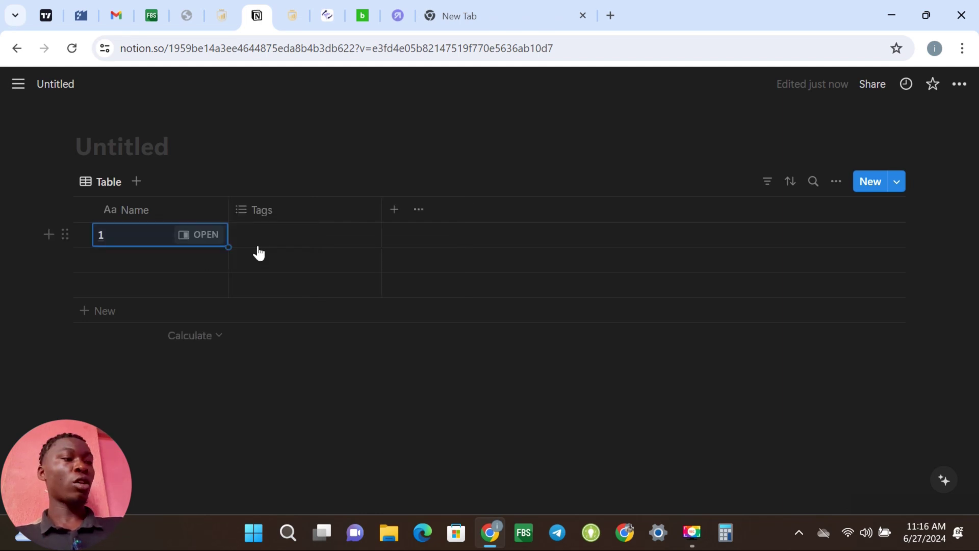
Step: Change the Tags property's type to Date and rename the property Date
{"action": "left_click", "coordinate": [280, 209]}
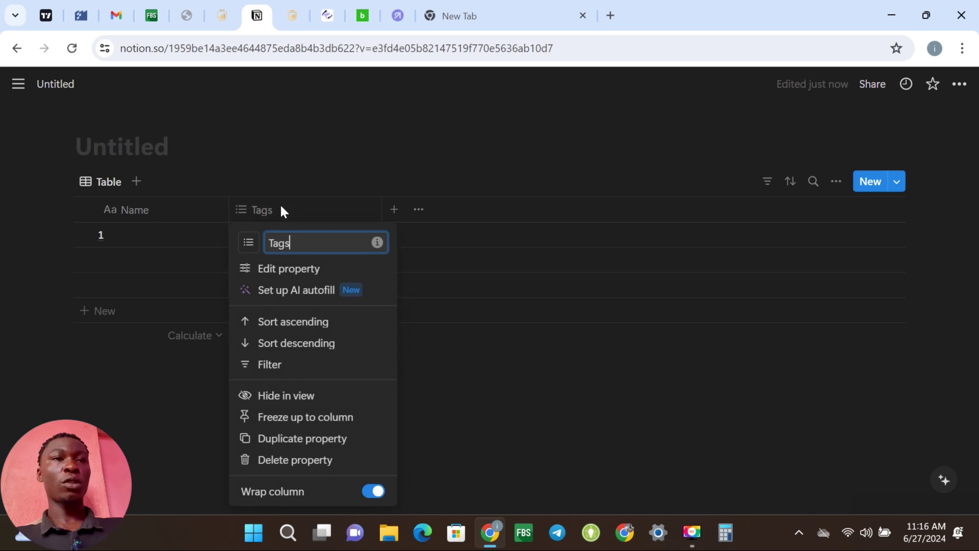
{"action": "left_click", "coordinate": [304, 271]}
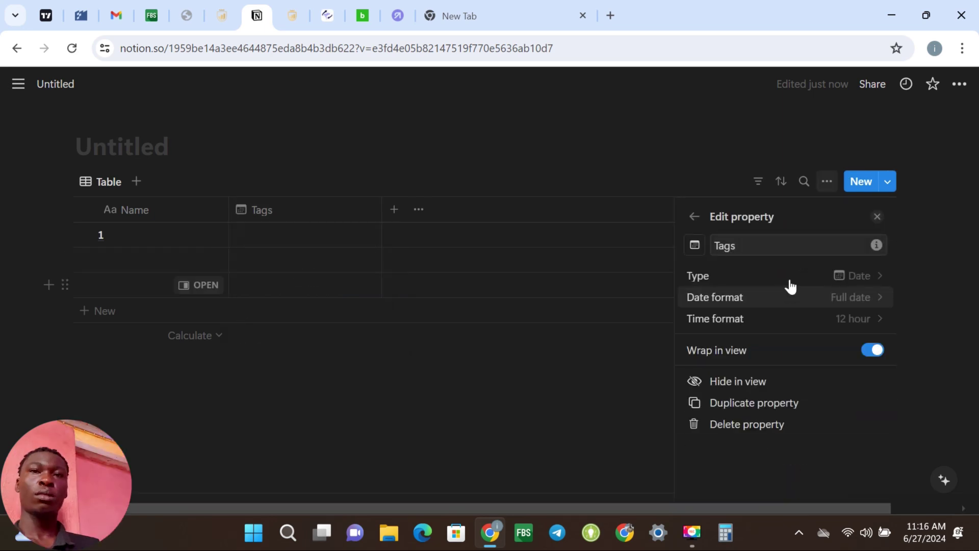
{"action": "left_click", "coordinate": [797, 246]}
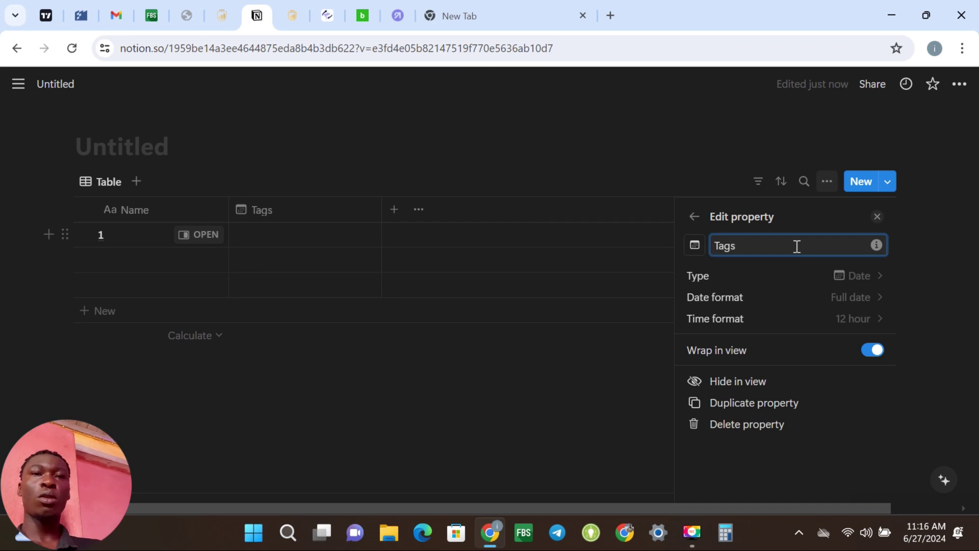
{"action": "key", "text": "BackSpace"}
{"action": "key", "text": "BackSpace"}
{"action": "key", "text": "BackSpace"}
{"action": "key", "text": "BackSpace"}
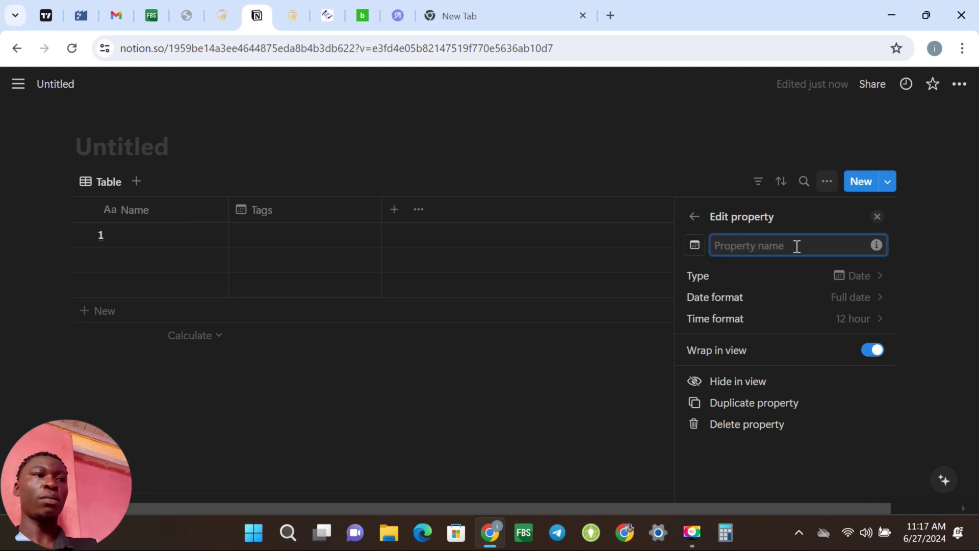
{"action": "type", "text": "da"}
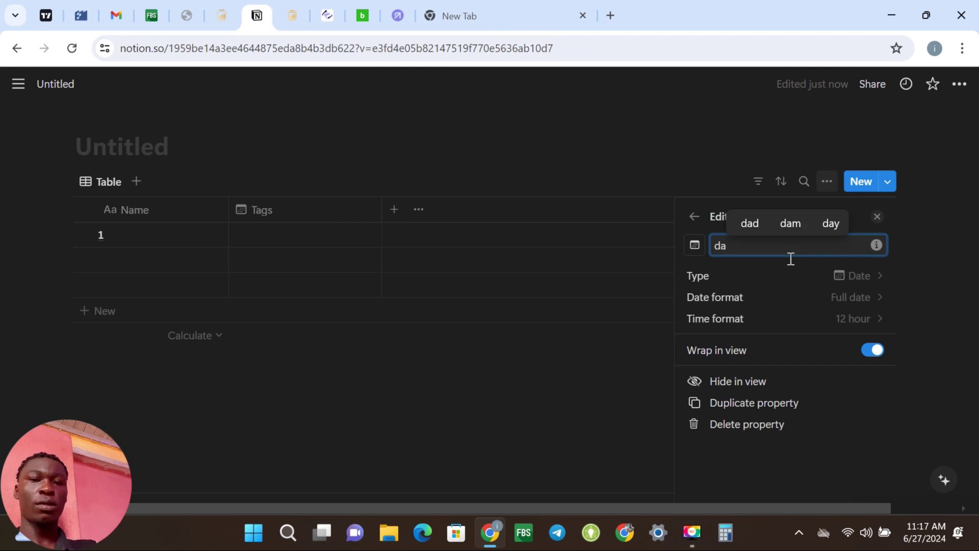
{"action": "key", "text": "BackSpace"}
{"action": "key", "text": "BackSpace"}
{"action": "type", "text": "D"}
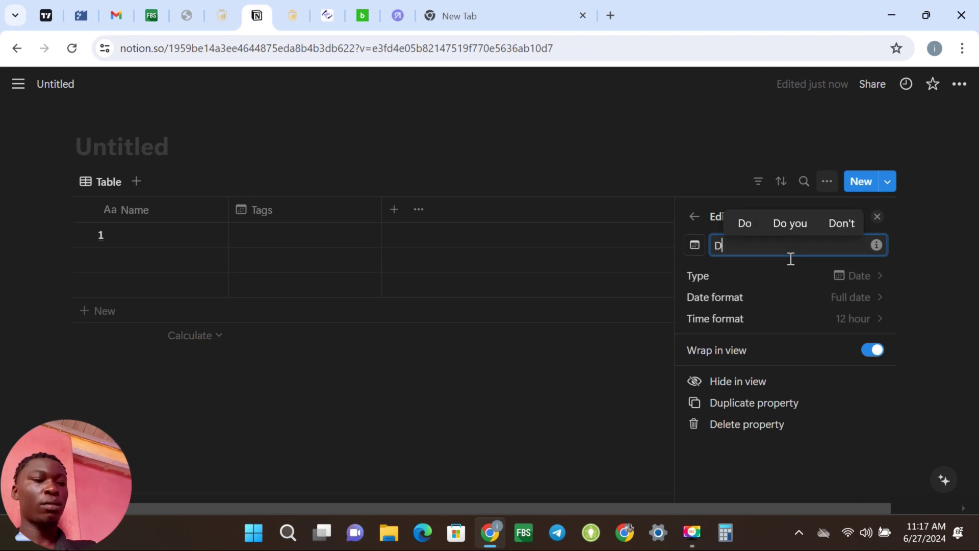
{"action": "type", "text": "ate"}
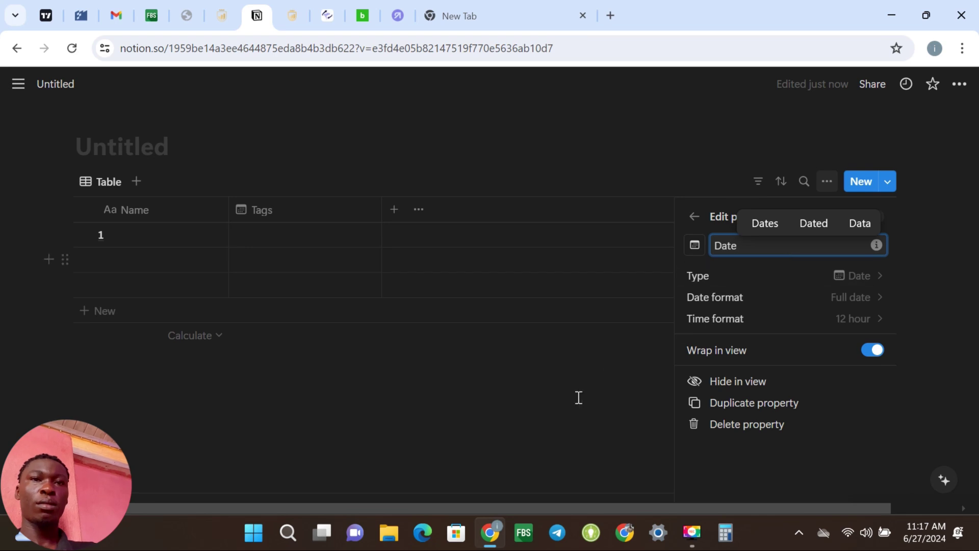
{"action": "left_click", "coordinate": [571, 412]}
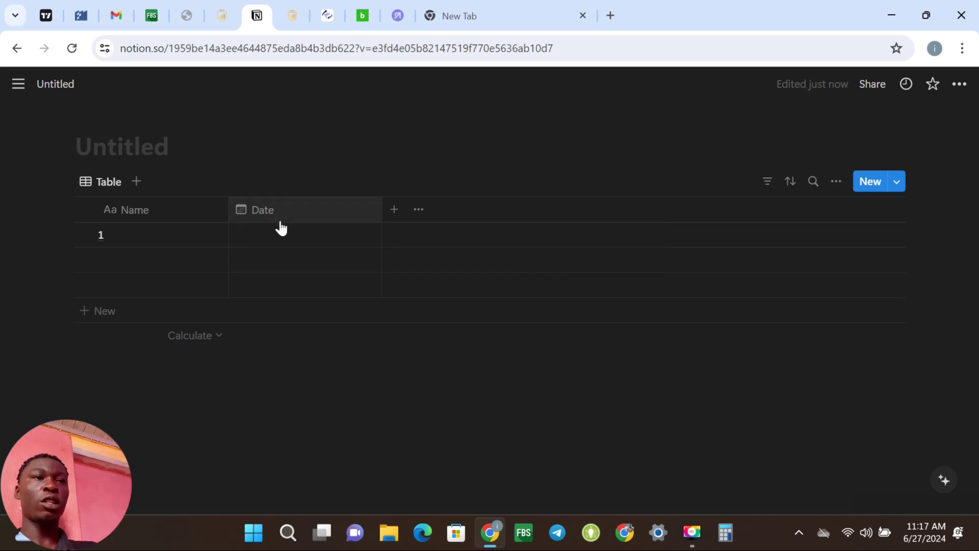
{"action": "left_click", "coordinate": [282, 242]}
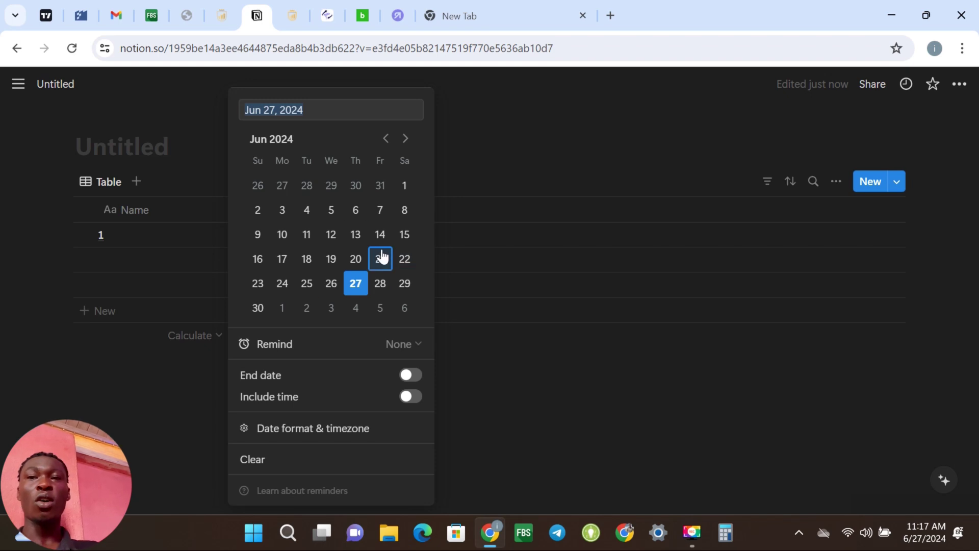
{"action": "left_click", "coordinate": [488, 345]}
Step: Add a new property named DOW and set its type to Select
{"action": "left_click", "coordinate": [394, 209]}
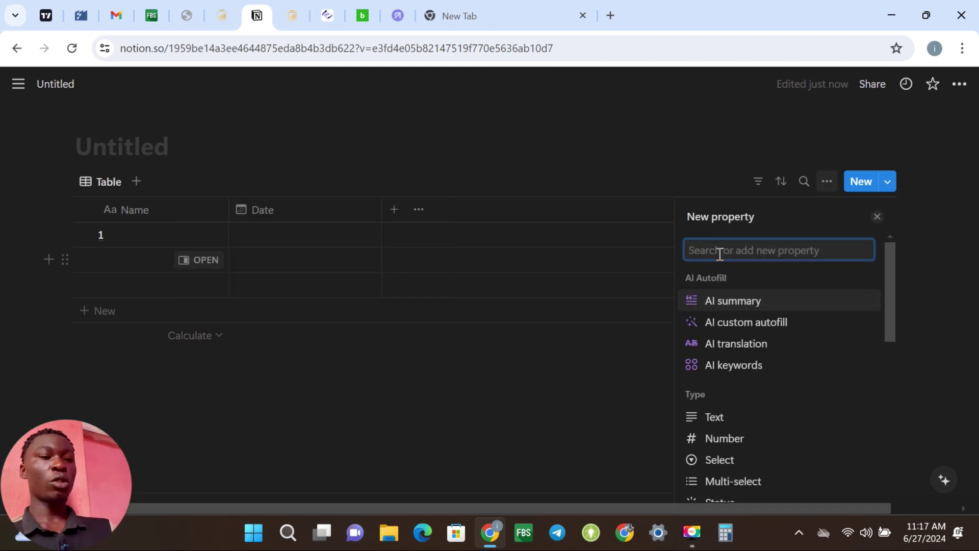
{"action": "type", "text": "DOW"}
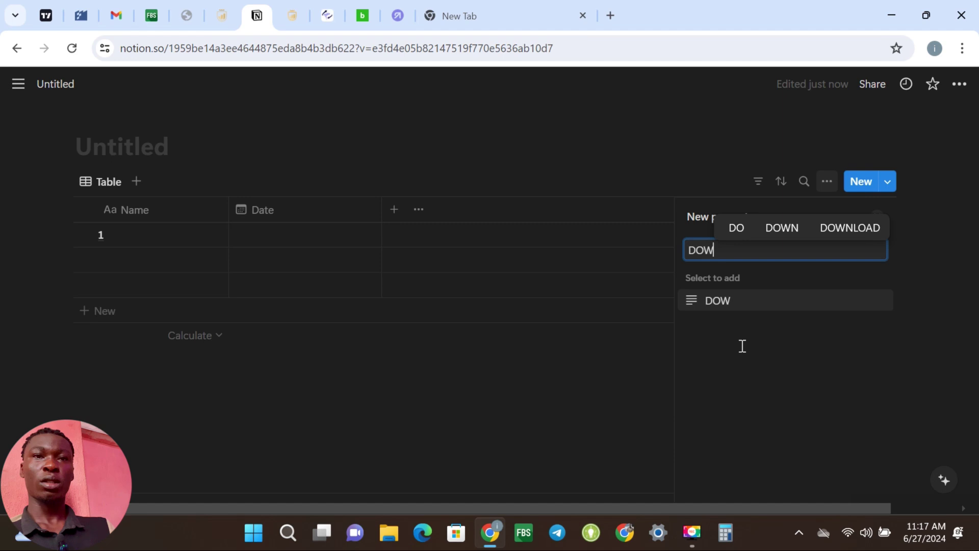
{"action": "left_click", "coordinate": [710, 348]}
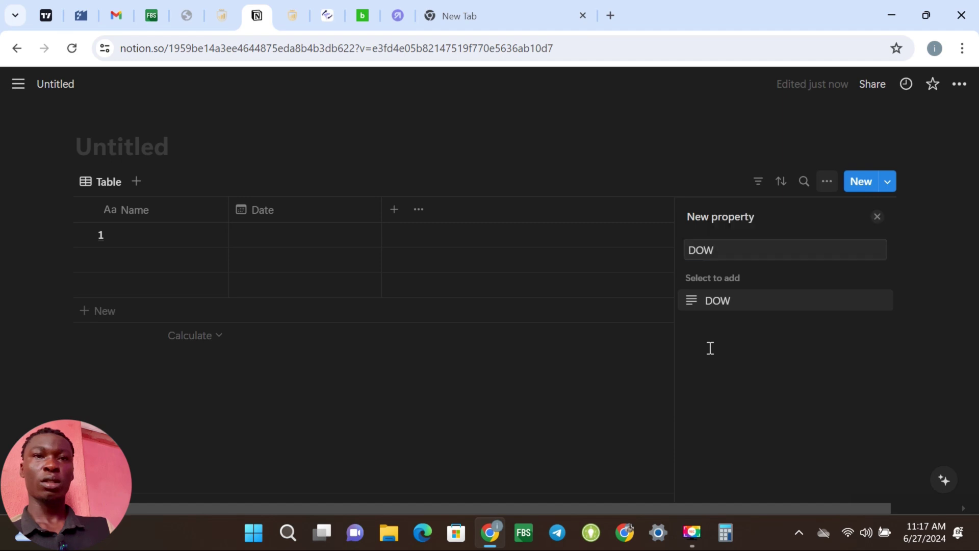
{"action": "left_click", "coordinate": [694, 304]}
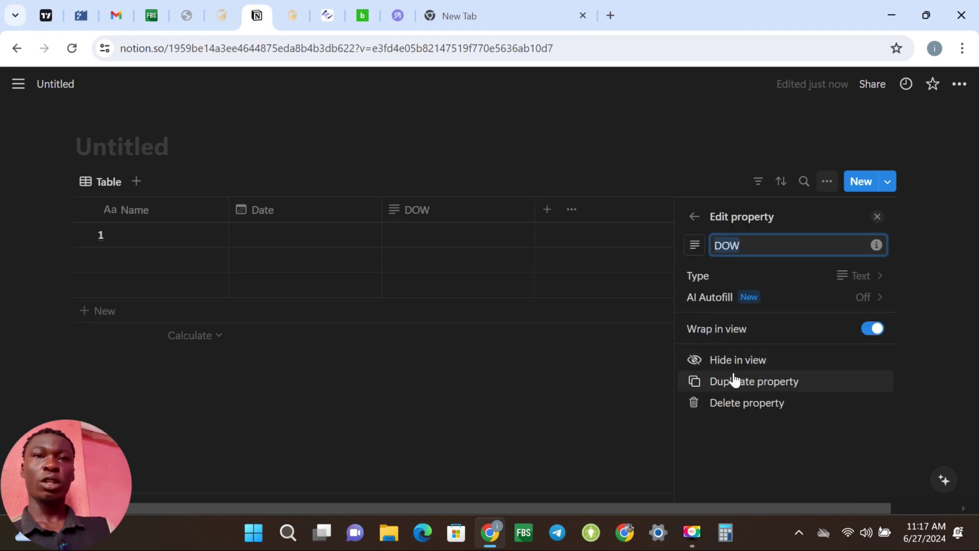
{"action": "left_click", "coordinate": [708, 279]}
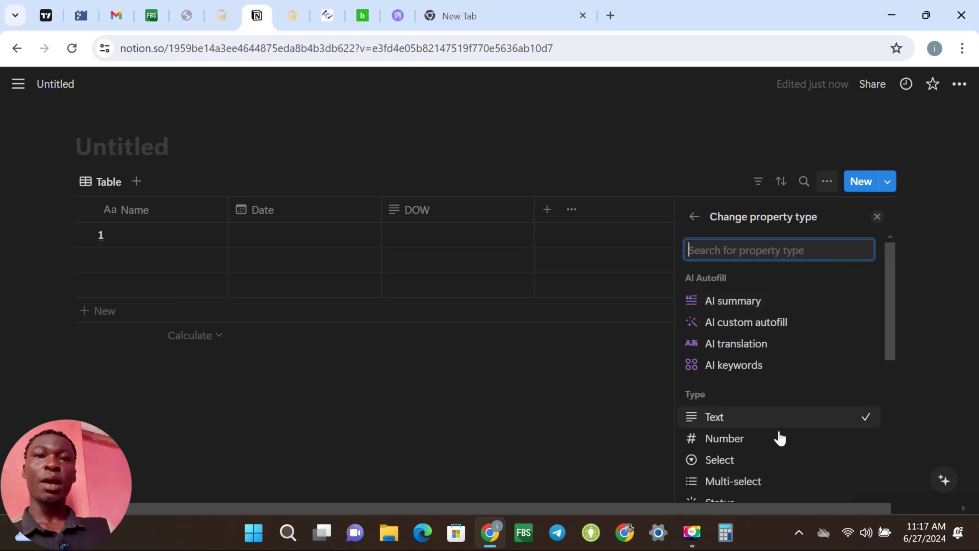
{"action": "left_click", "coordinate": [730, 459]}
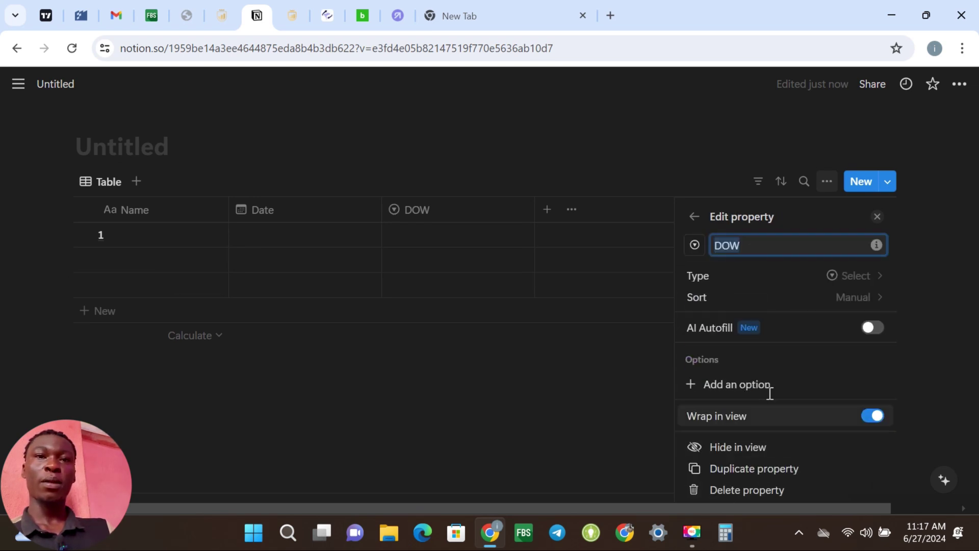
Step: Add the option "monday" to the DOW select property
{"action": "left_click", "coordinate": [730, 389]}
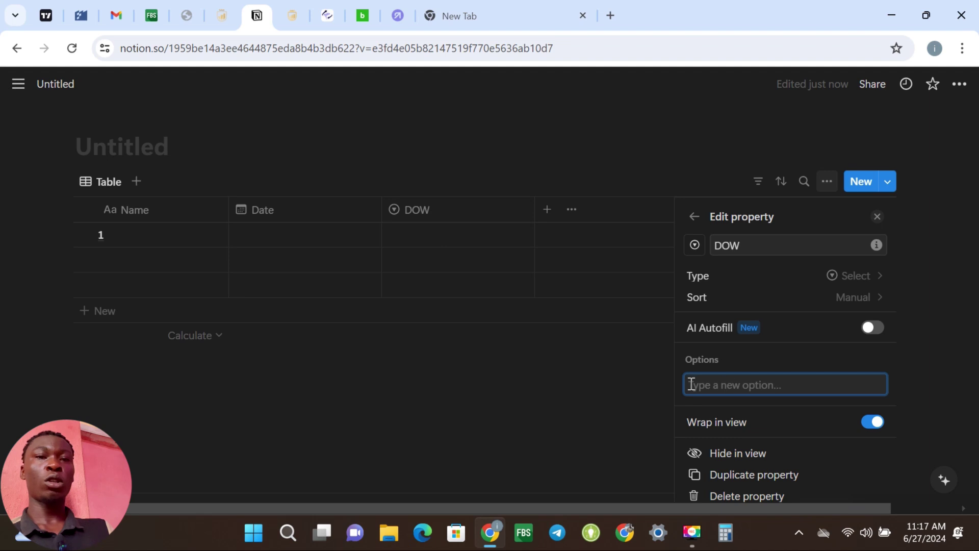
{"action": "type", "text": "MO"}
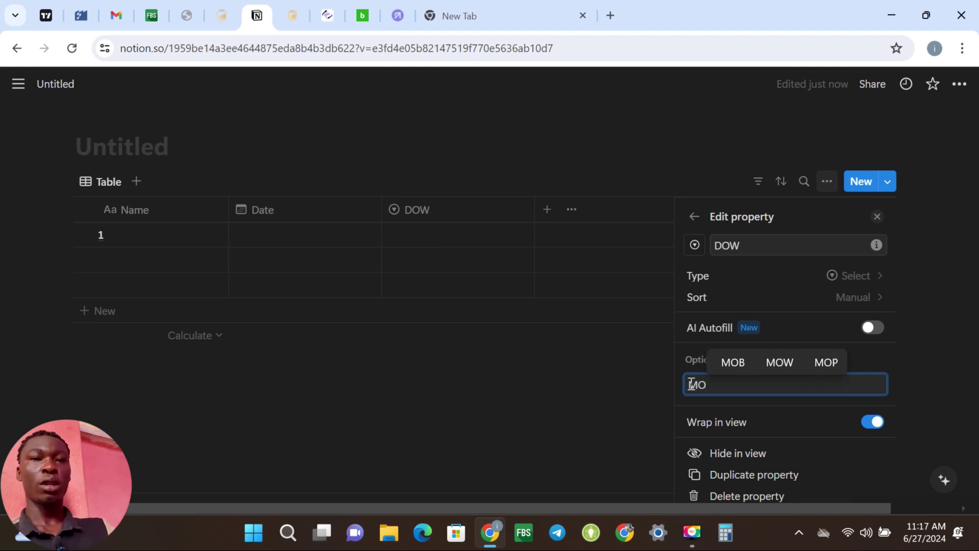
{"action": "key", "text": "BackSpace"}
{"action": "key", "text": "BackSpace"}
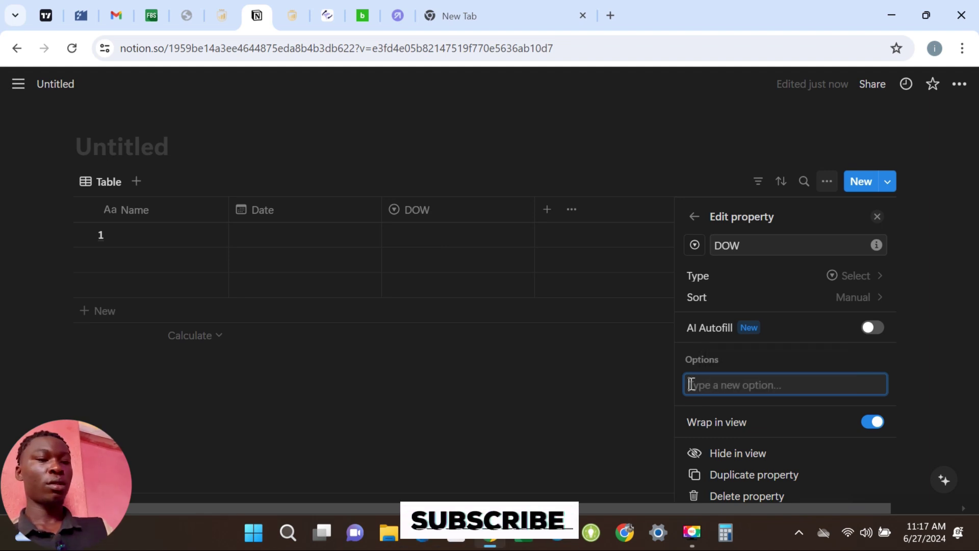
{"action": "type", "text": "mondasy"}
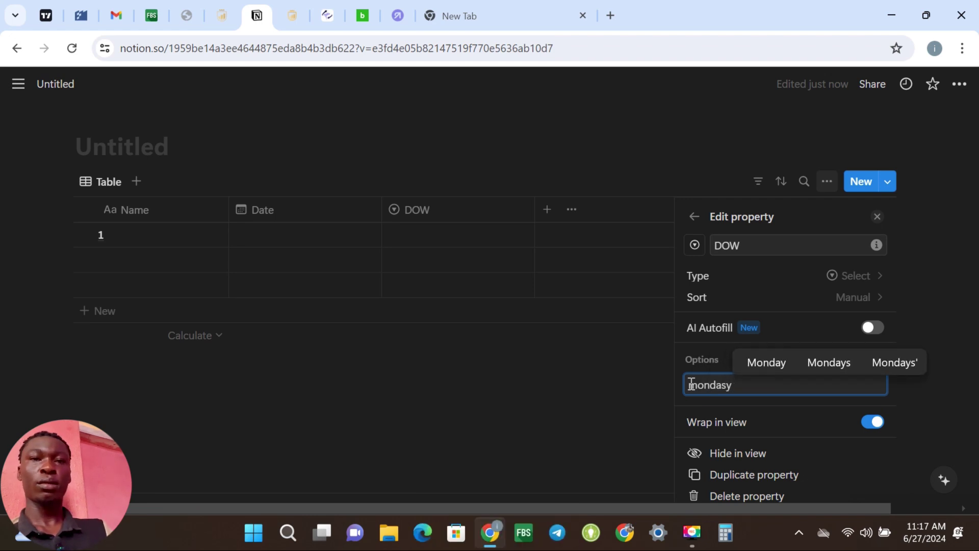
{"action": "key", "text": "BackSpace"}
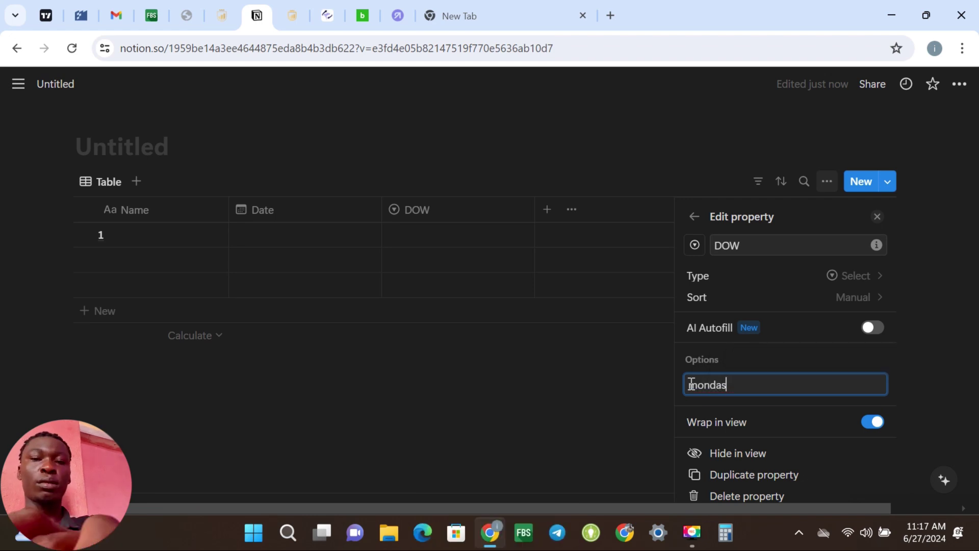
{"action": "type", "text": "y"}
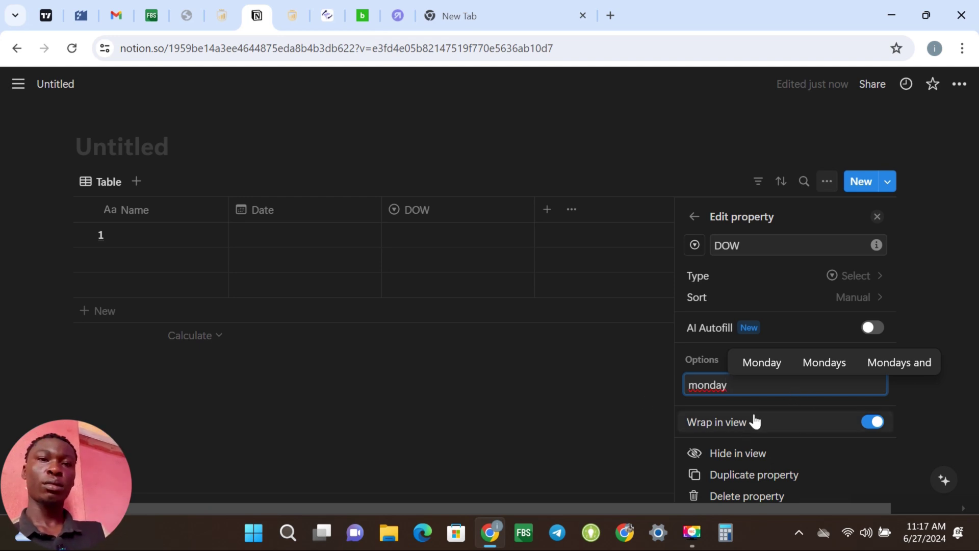
{"action": "key", "text": "Return"}
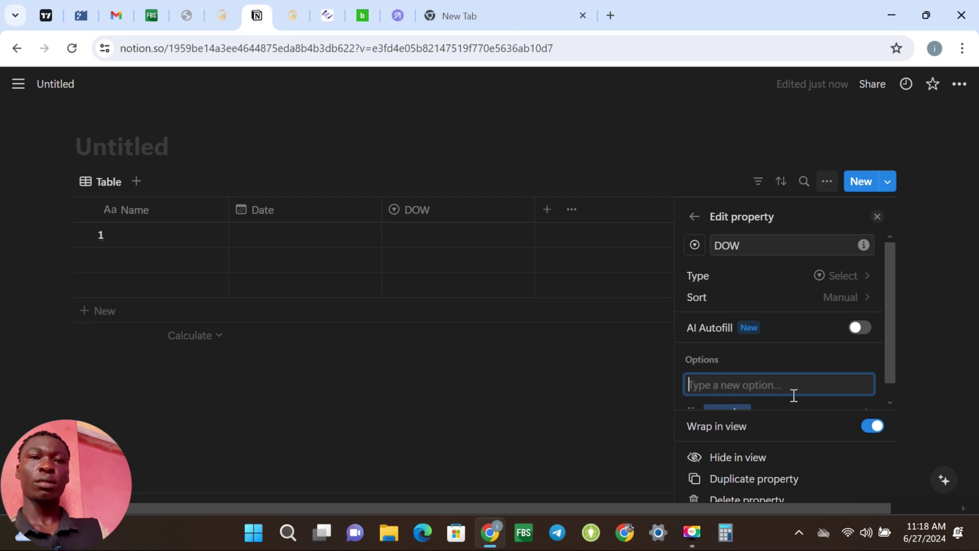
Step: Add the option "tuesday" to the DOW select property
{"action": "type", "text": "tu"}
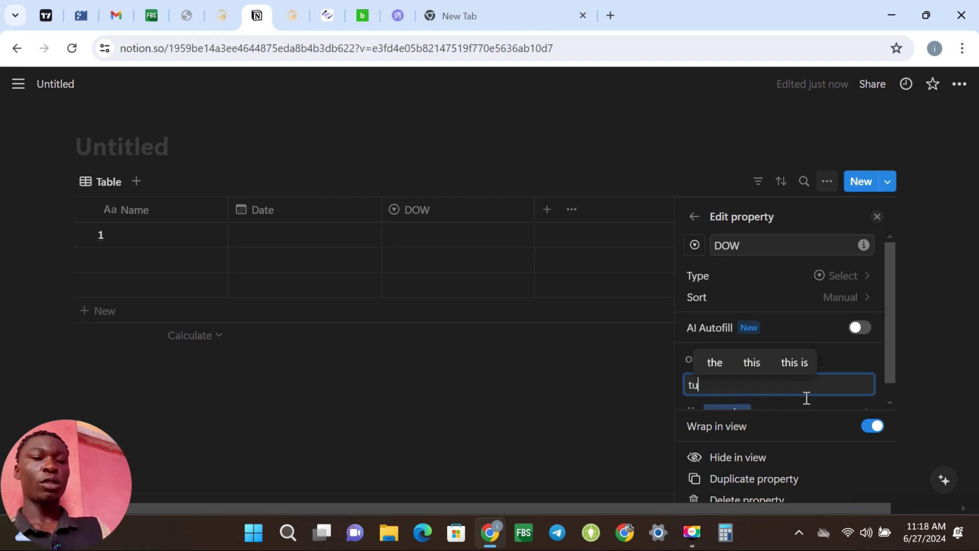
{"action": "type", "text": "esday"}
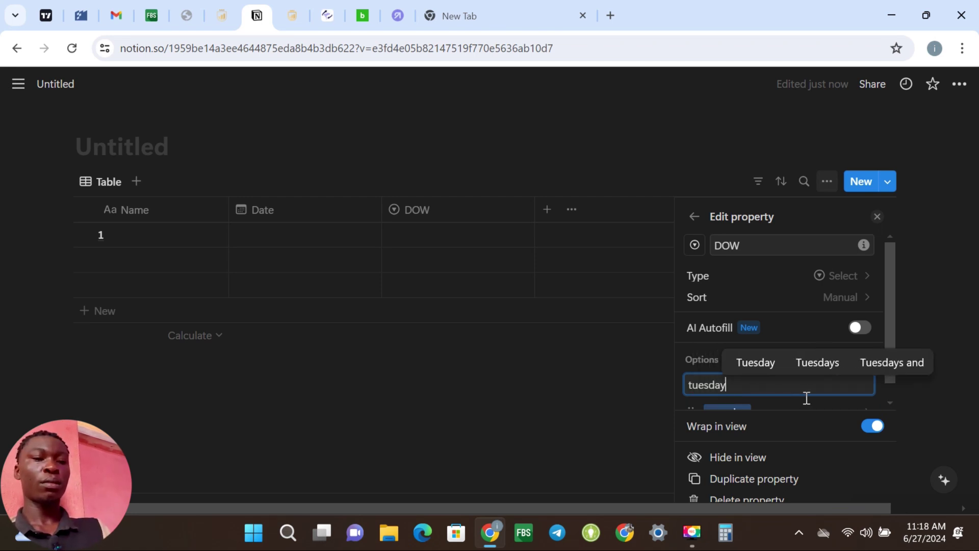
{"action": "key", "text": "Return"}
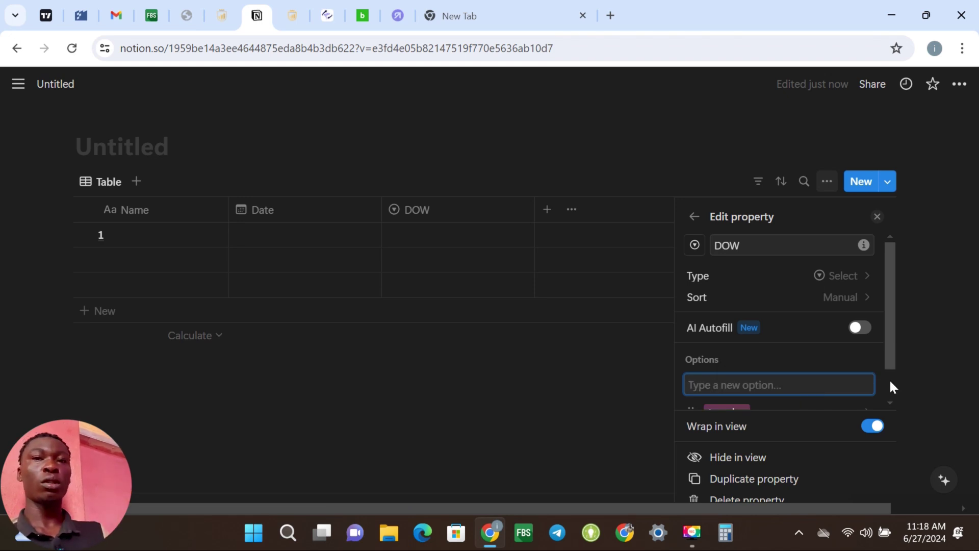
{"action": "left_click_drag", "start_coordinate": [889, 356], "coordinate": [891, 397]}
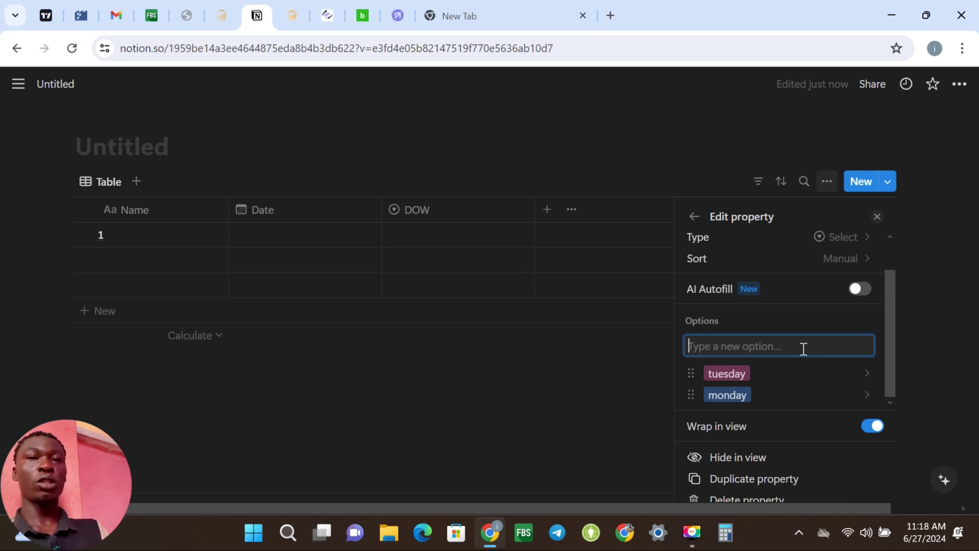
Step: Add the options "wednesday", "thursday" and "friday" to the DOW property and check the option list in the first row
{"action": "type", "text": "wedn"}
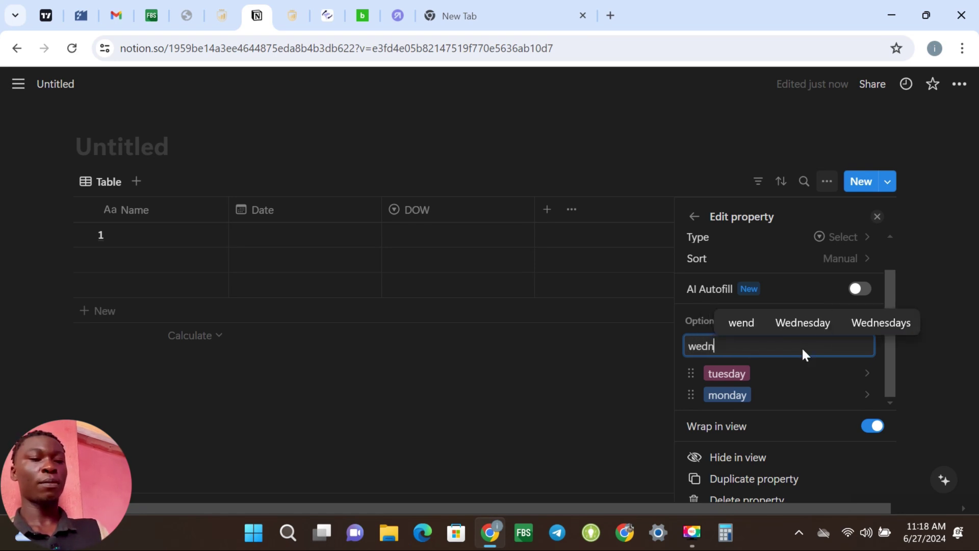
{"action": "type", "text": "esday"}
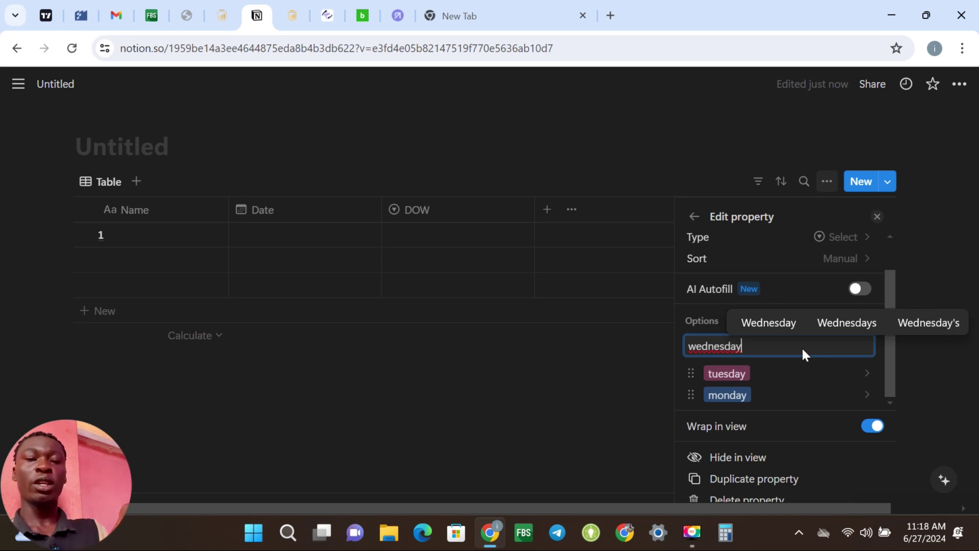
{"action": "key", "text": "Return"}
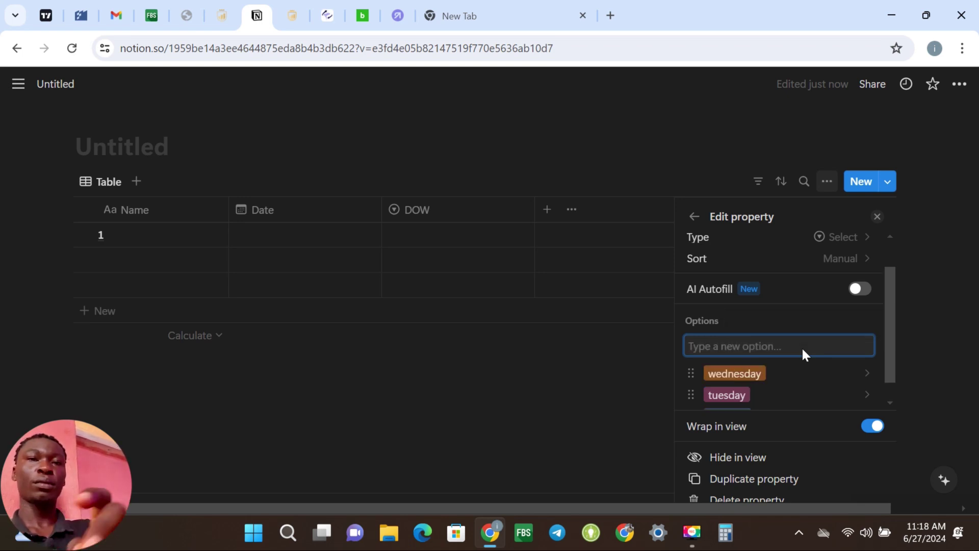
{"action": "type", "text": "thursday"}
{"action": "key", "text": "Return"}
{"action": "type", "text": "friday"}
{"action": "key", "text": "Return"}
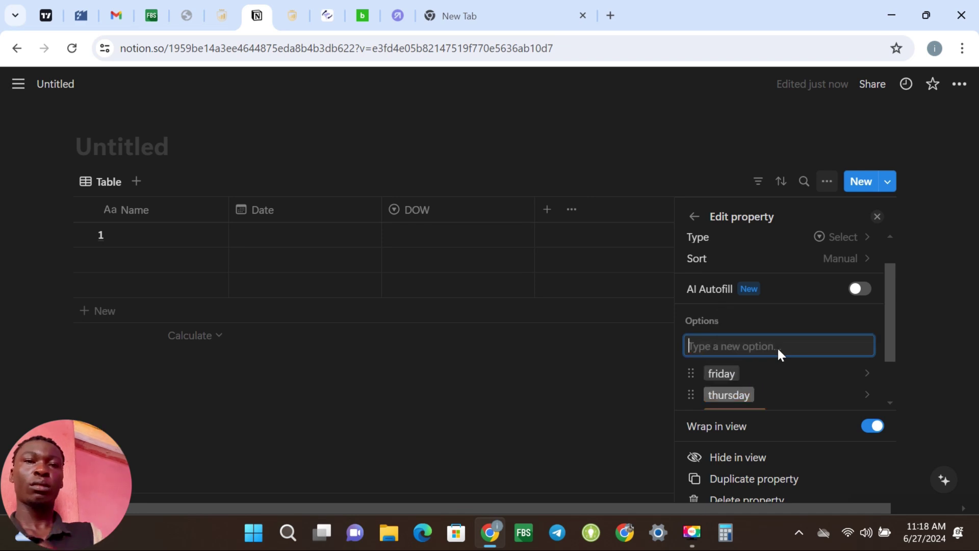
{"action": "left_click", "coordinate": [592, 394]}
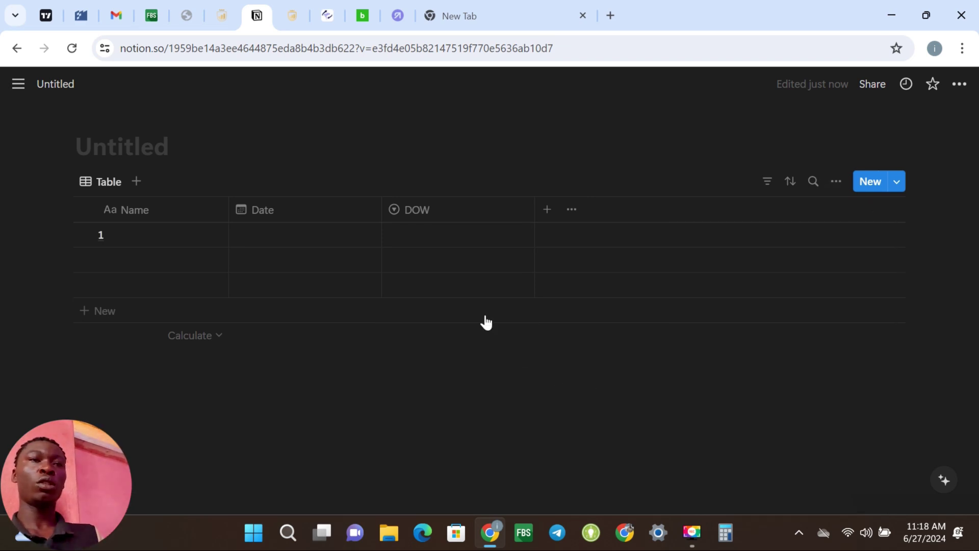
{"action": "left_click", "coordinate": [437, 240]}
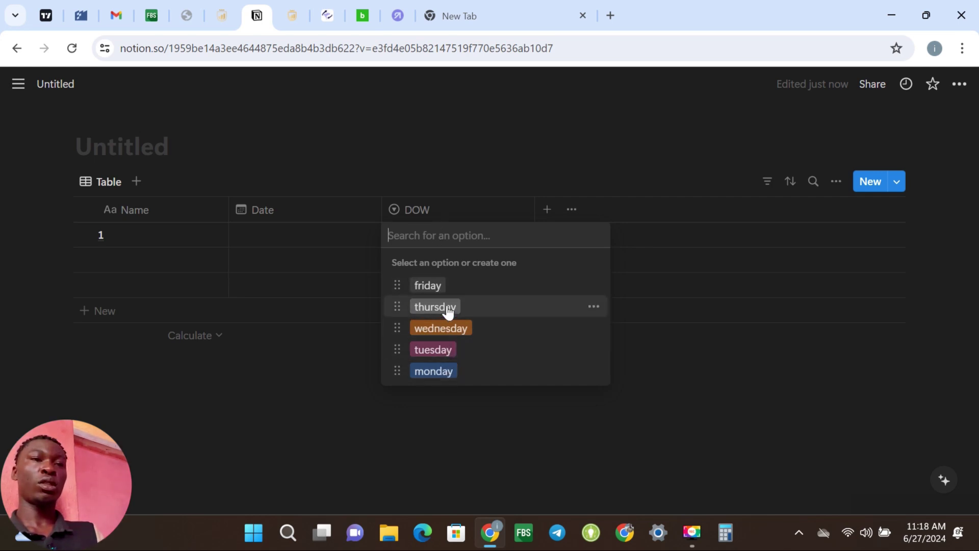
{"action": "left_click", "coordinate": [540, 422]}
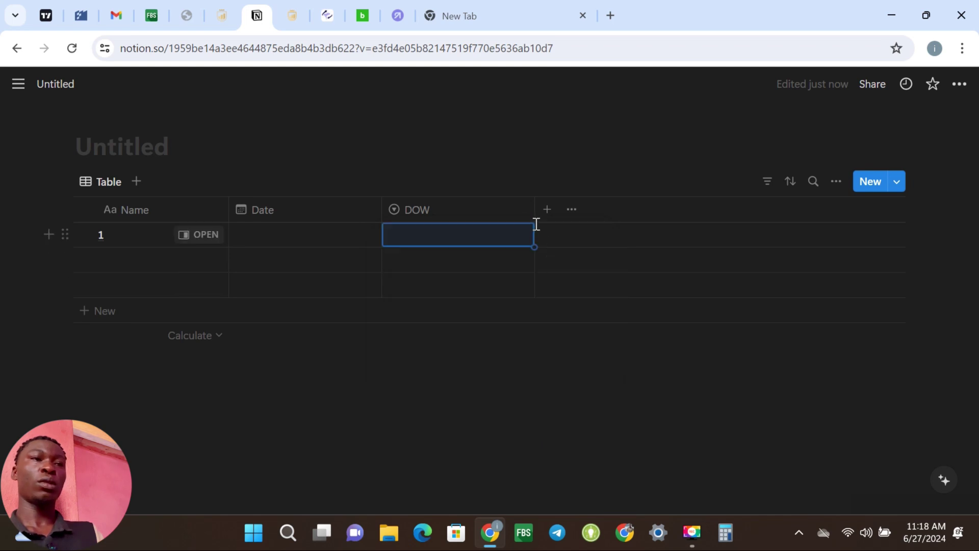
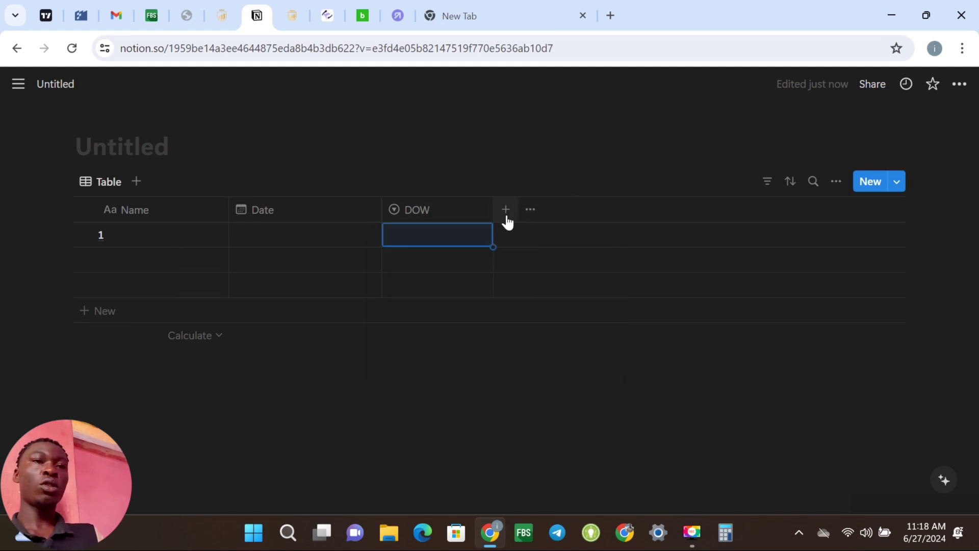
Step: Add a new property named Pair after DOW and set its type to Select
{"action": "left_click", "coordinate": [507, 218]}
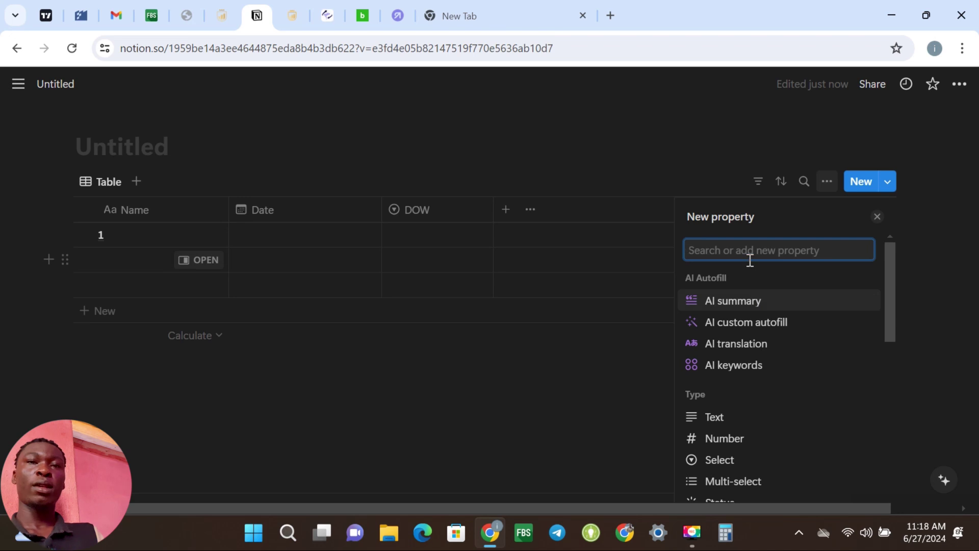
{"action": "type", "text": "Pair"}
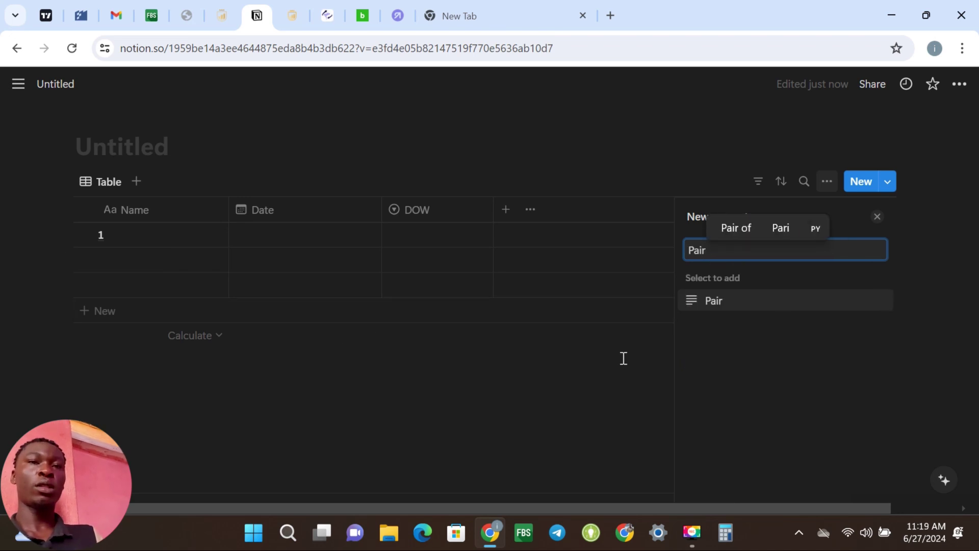
{"action": "left_click", "coordinate": [694, 306]}
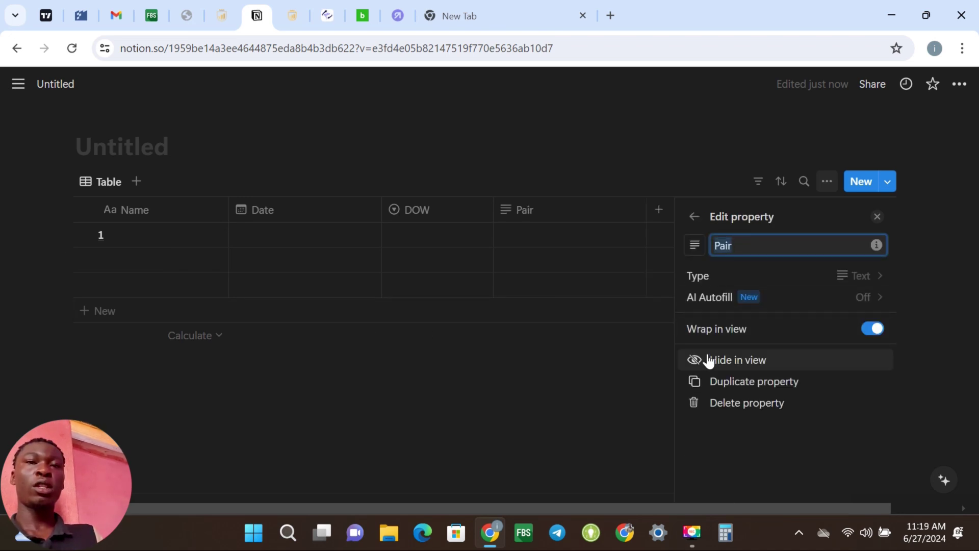
{"action": "left_click", "coordinate": [714, 289]}
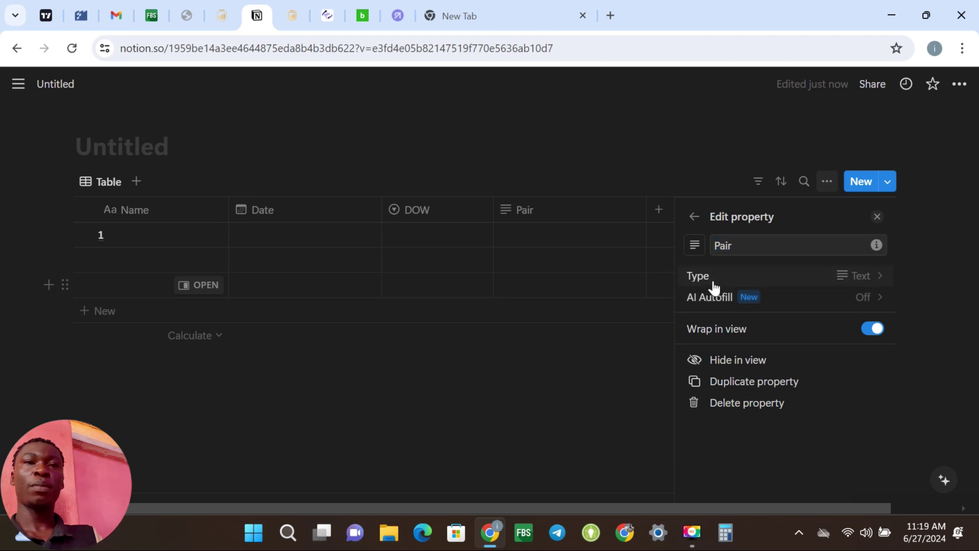
{"action": "left_click", "coordinate": [714, 288]}
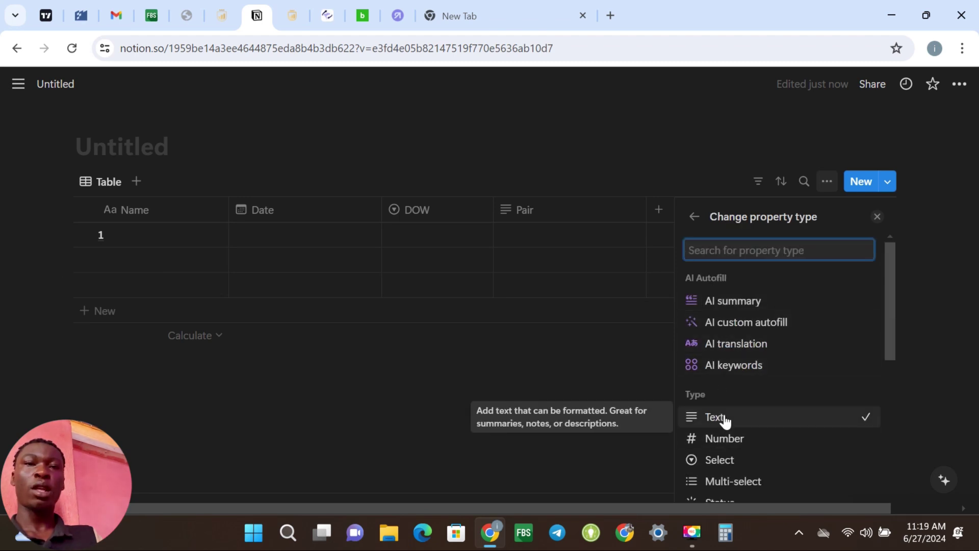
{"action": "left_click", "coordinate": [724, 461]}
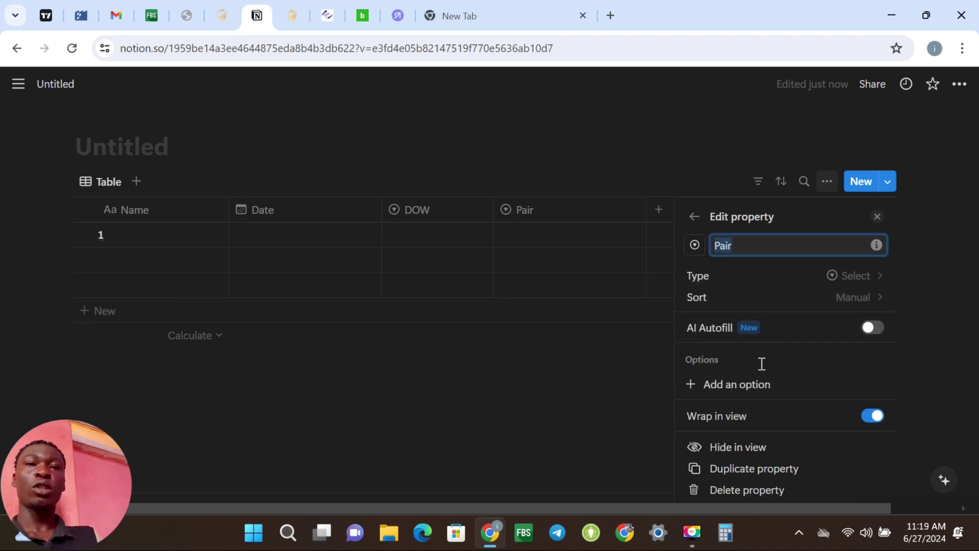
Step: Add the options "XAUUSD" and "USDCAD" to the Pair property and check the option list in the first row
{"action": "left_click", "coordinate": [750, 393]}
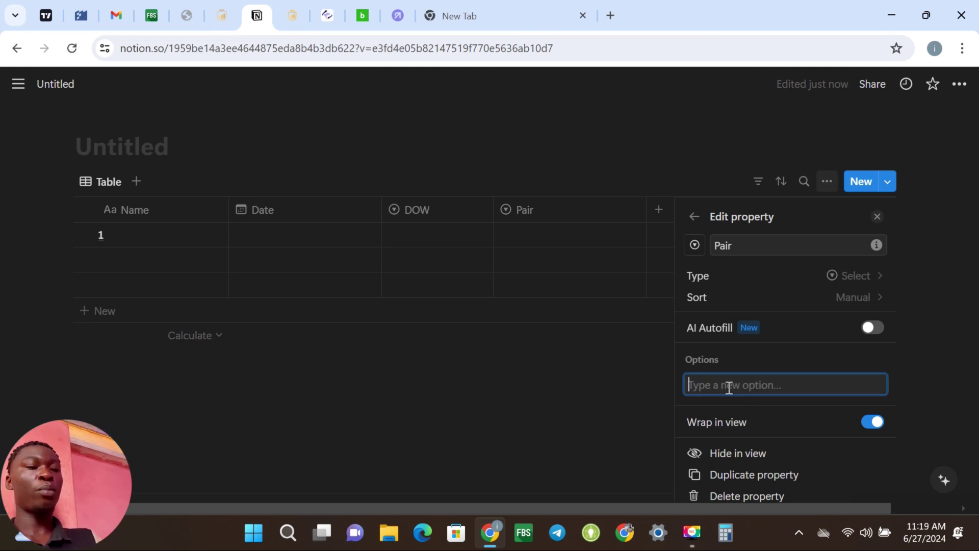
{"action": "type", "text": "XU"}
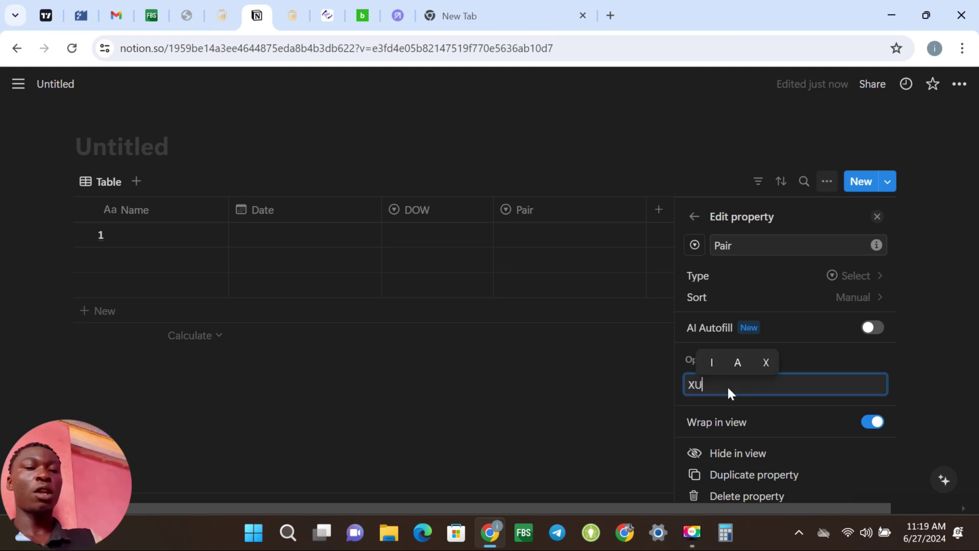
{"action": "key", "text": "BackSpace"}
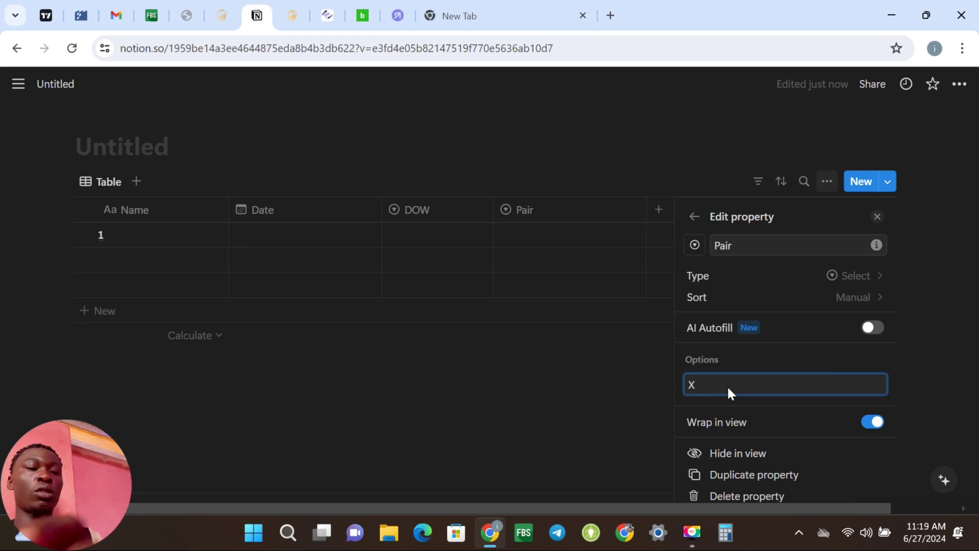
{"action": "type", "text": "AUUSD"}
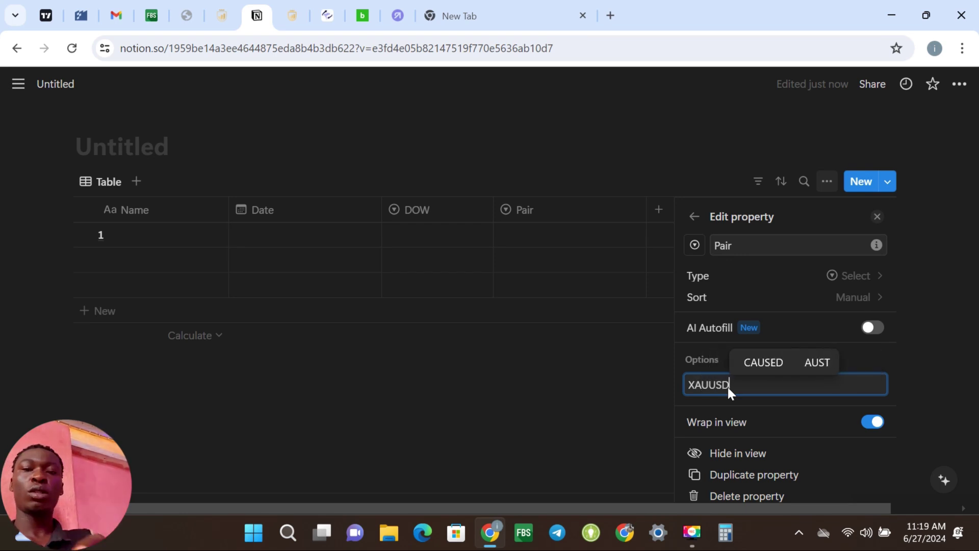
{"action": "key", "text": "Return"}
{"action": "type", "text": "U"}
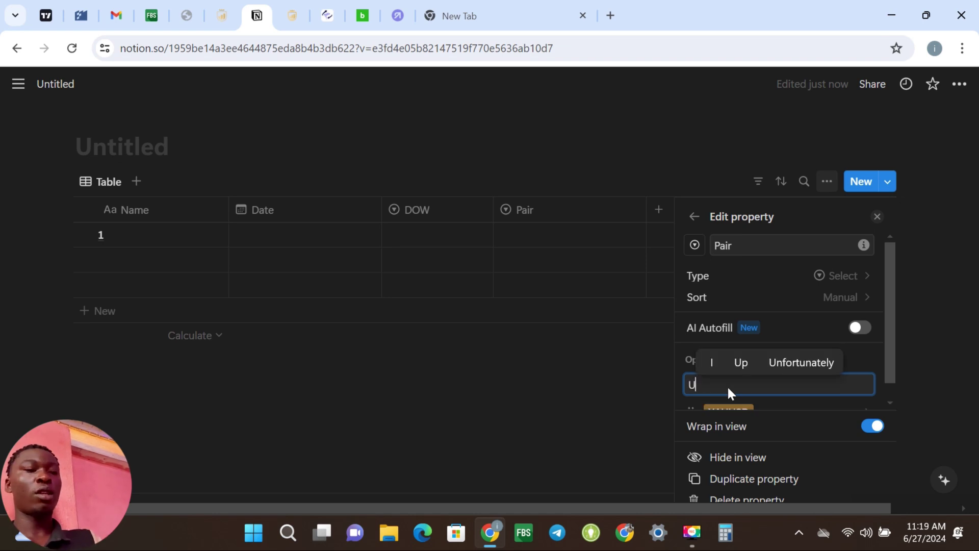
{"action": "type", "text": "SDCAD"}
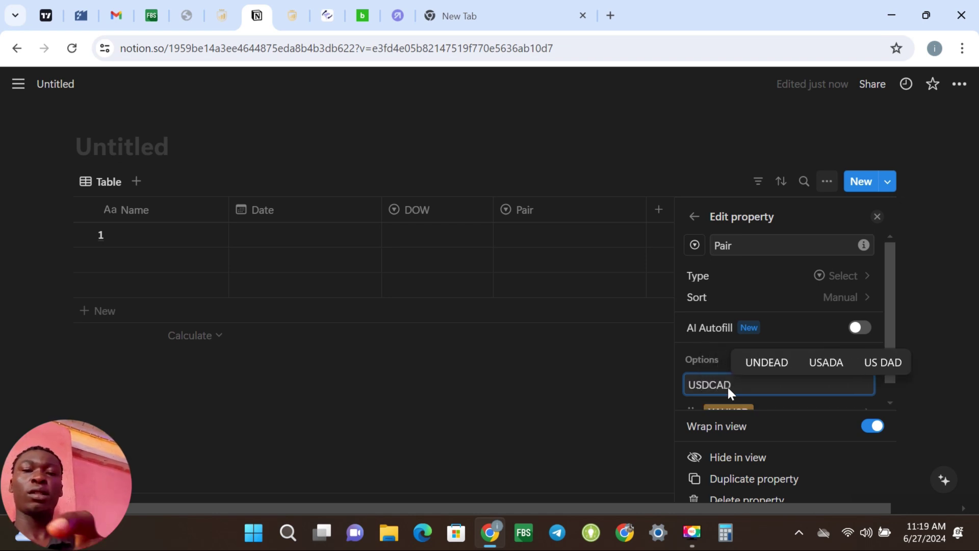
{"action": "key", "text": "Return"}
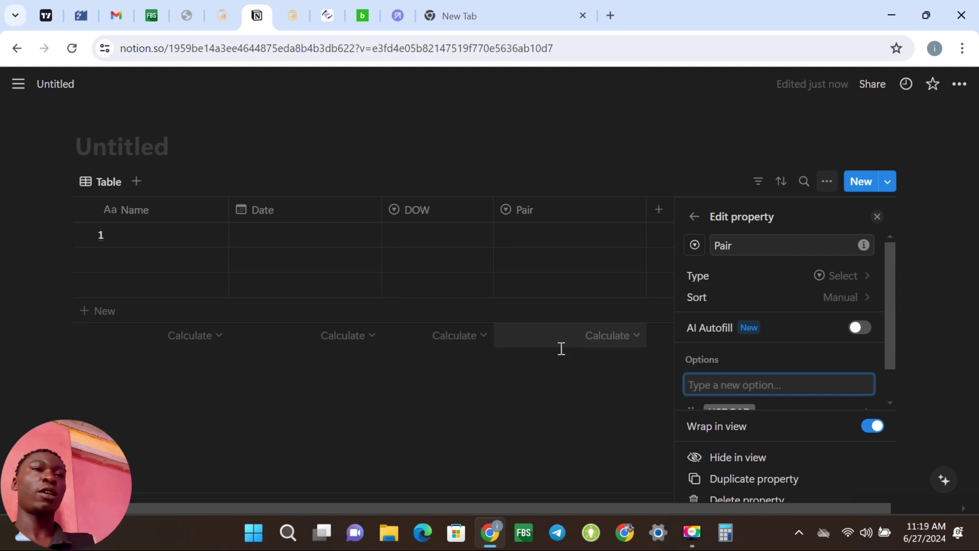
{"action": "left_click", "coordinate": [510, 410]}
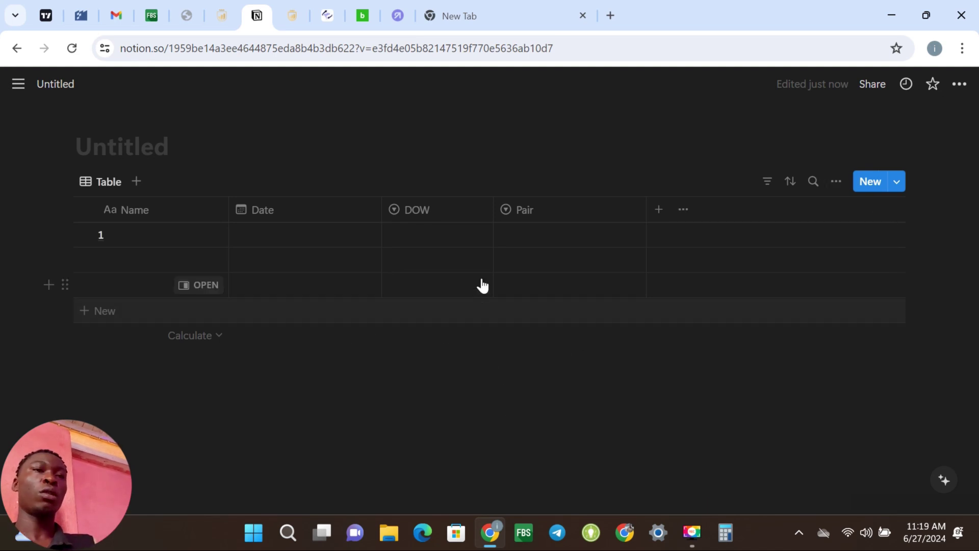
{"action": "left_click", "coordinate": [527, 236]}
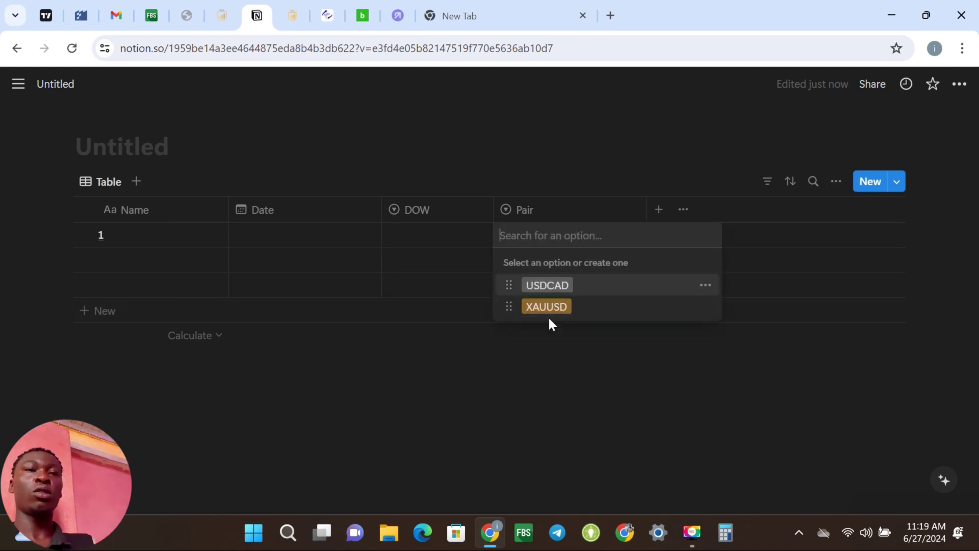
{"action": "left_click", "coordinate": [591, 393]}
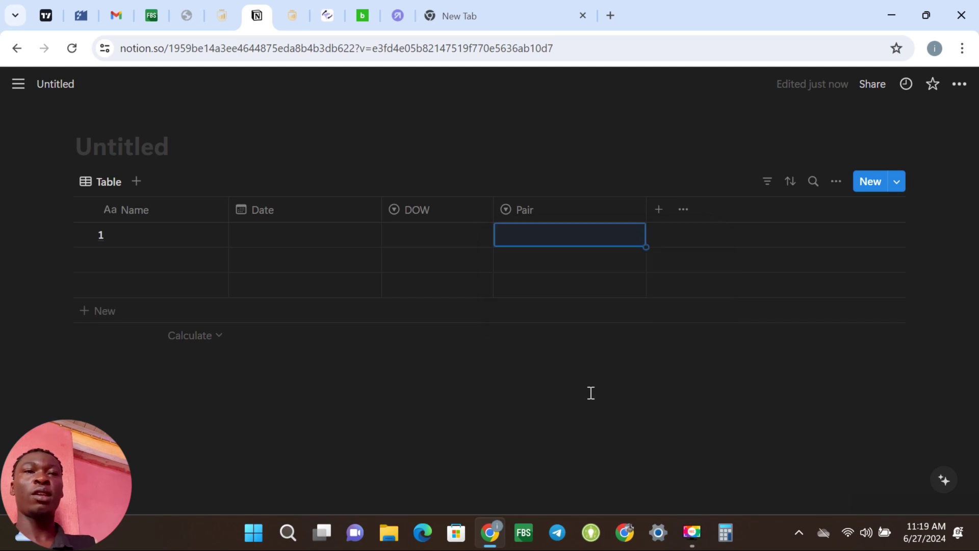
Step: Add a new property named Strategy after Pair and set its type to Select
{"action": "left_click", "coordinate": [666, 215]}
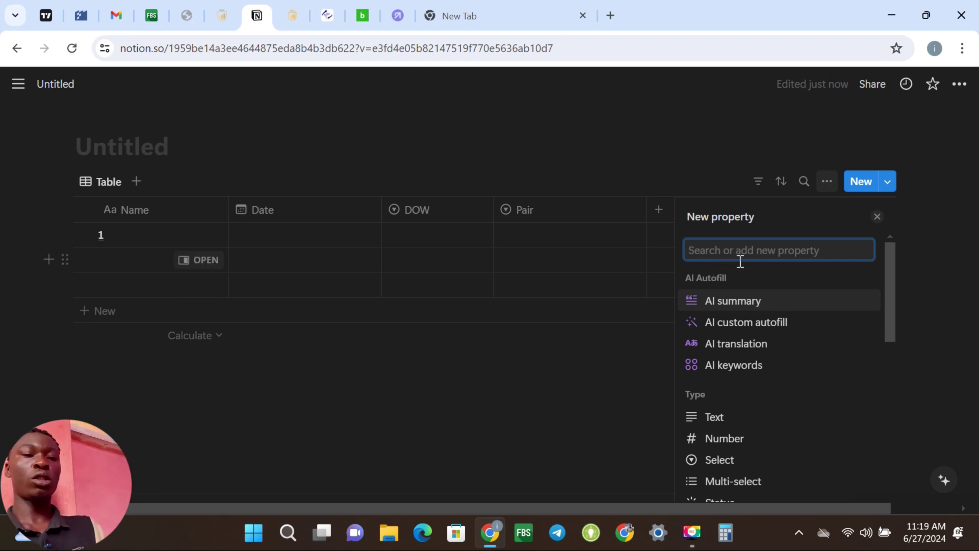
{"action": "type", "text": "T"}
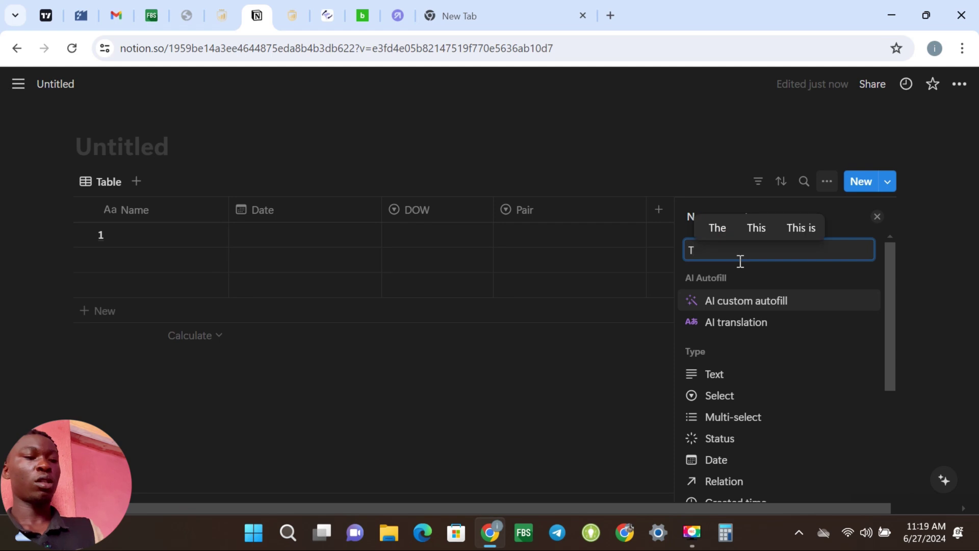
{"action": "type", "text": "r"}
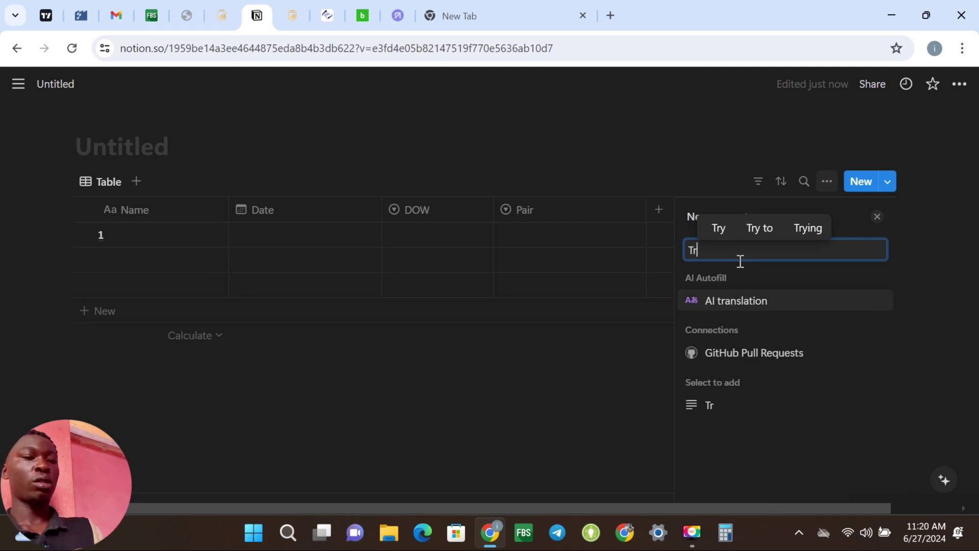
{"action": "type", "text": "ategy"}
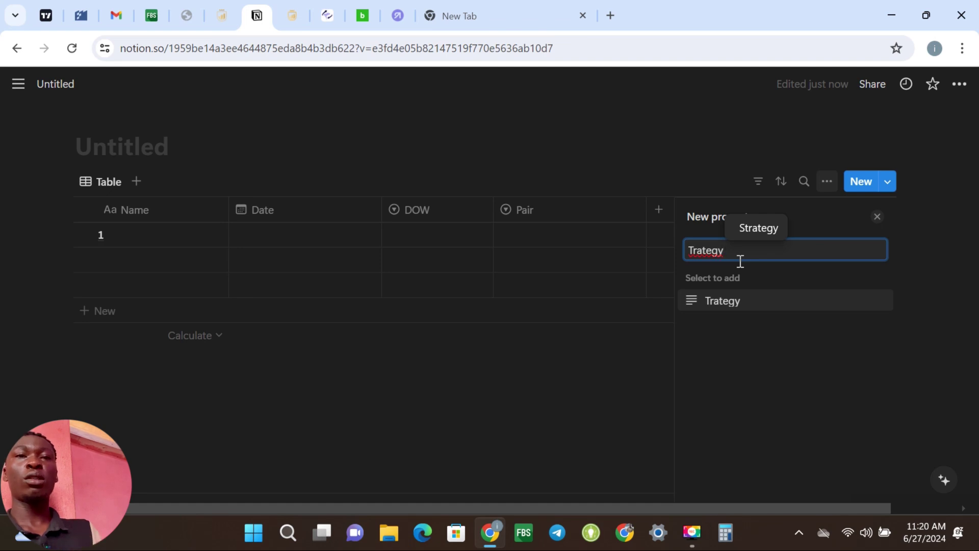
{"action": "left_click", "coordinate": [690, 251]}
{"action": "type", "text": "s"}
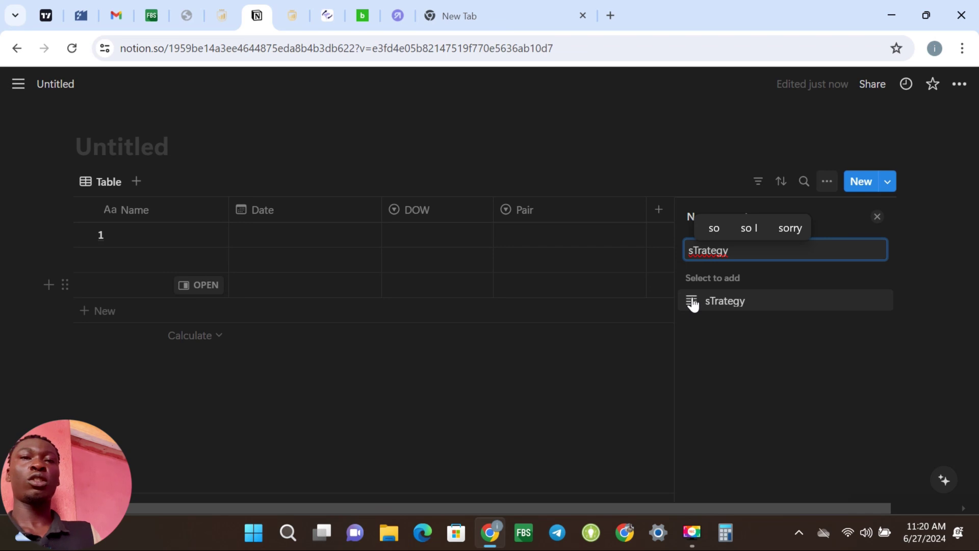
{"action": "key", "text": "ctrl+a"}
{"action": "type", "text": "Strategy"}
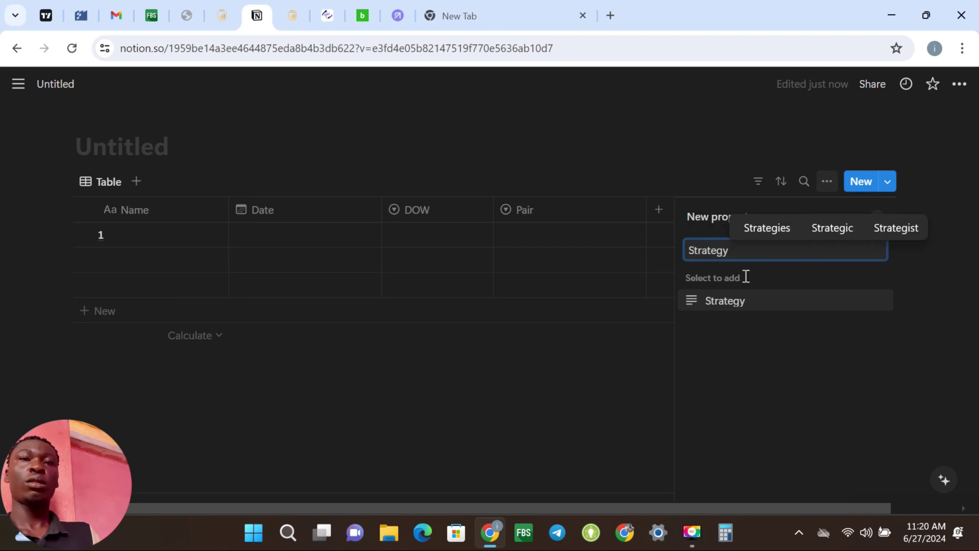
{"action": "left_click", "coordinate": [693, 301]}
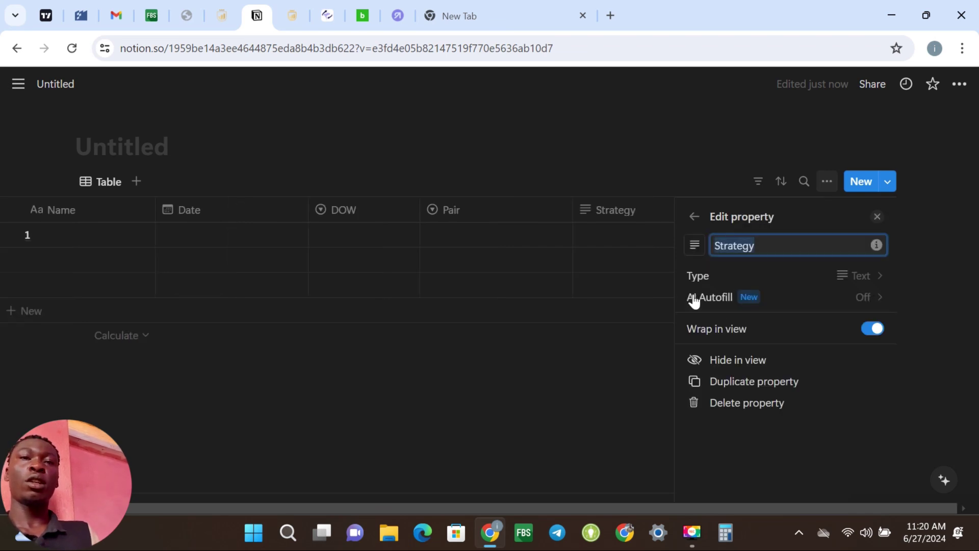
{"action": "left_click", "coordinate": [714, 277]}
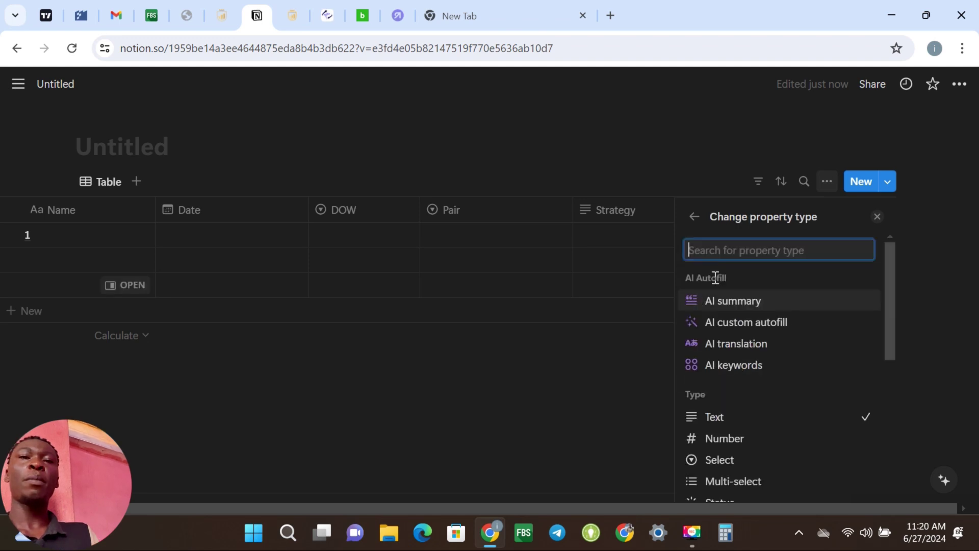
{"action": "left_click", "coordinate": [728, 459]}
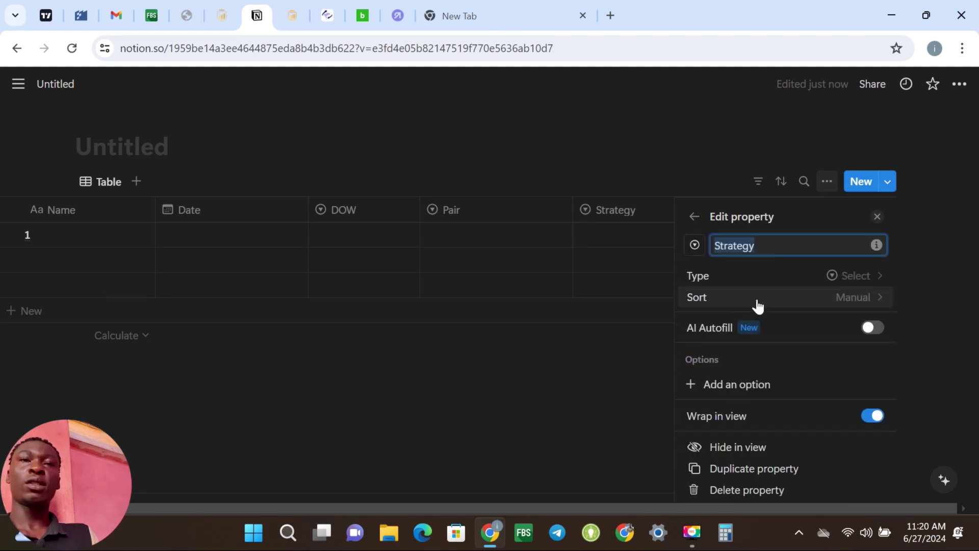
Step: Add the option "S&R" to the Strategy property
{"action": "left_click", "coordinate": [742, 389]}
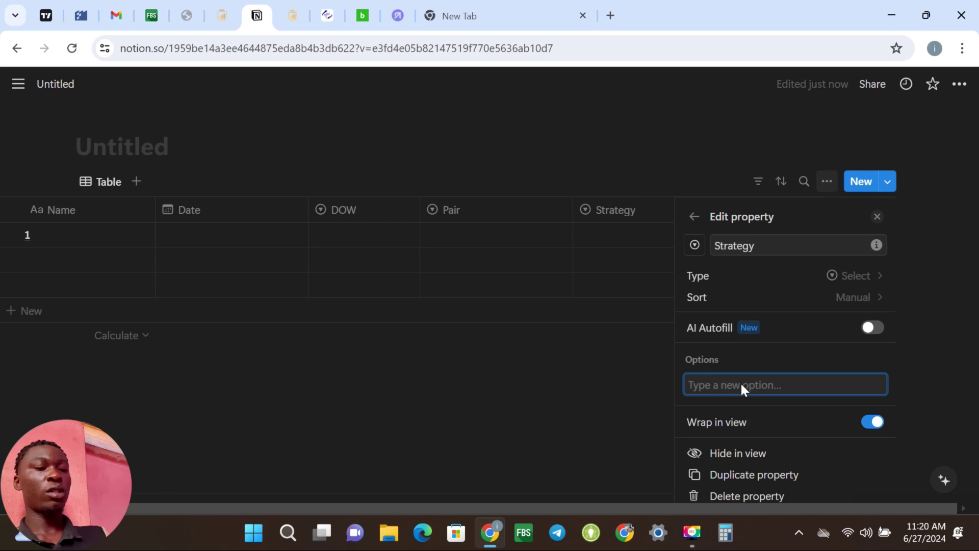
{"action": "type", "text": "S"}
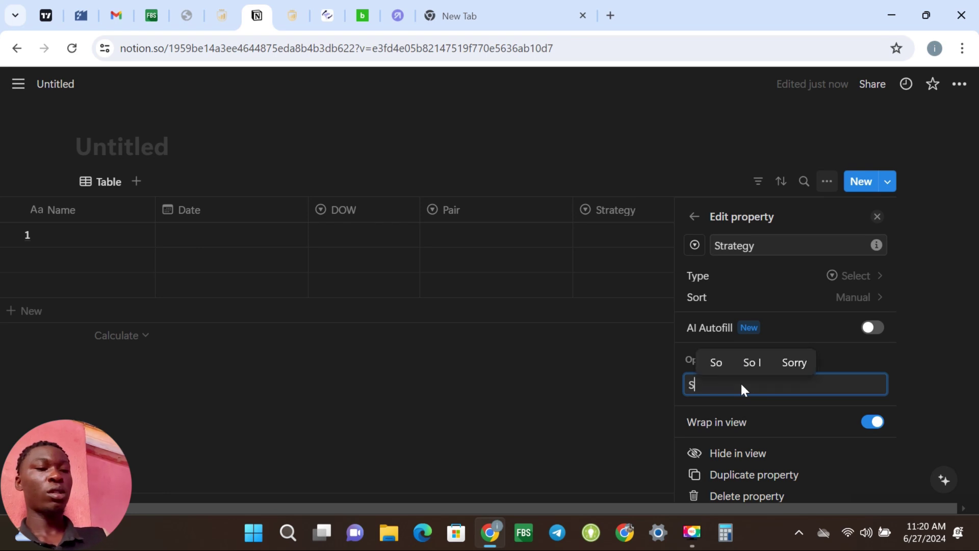
{"action": "type", "text": "&"}
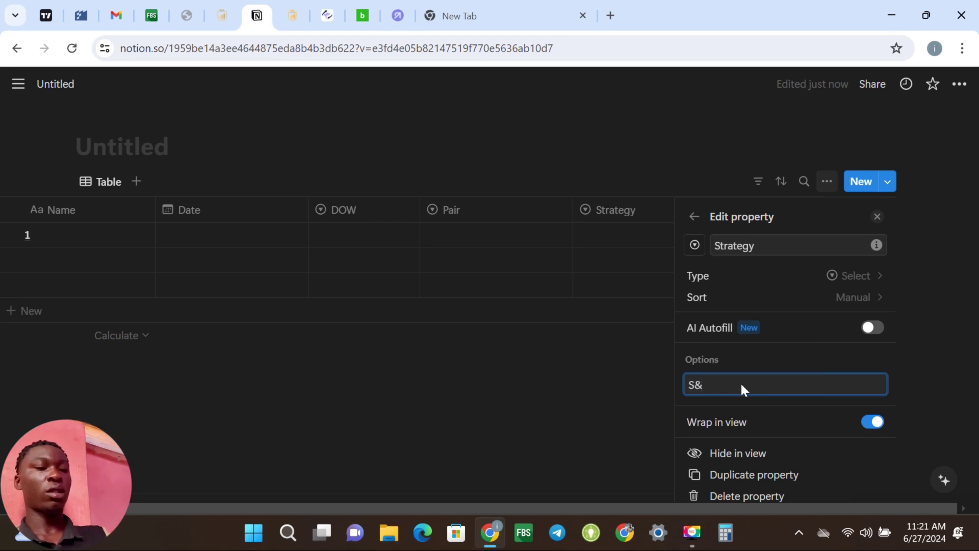
{"action": "type", "text": "R"}
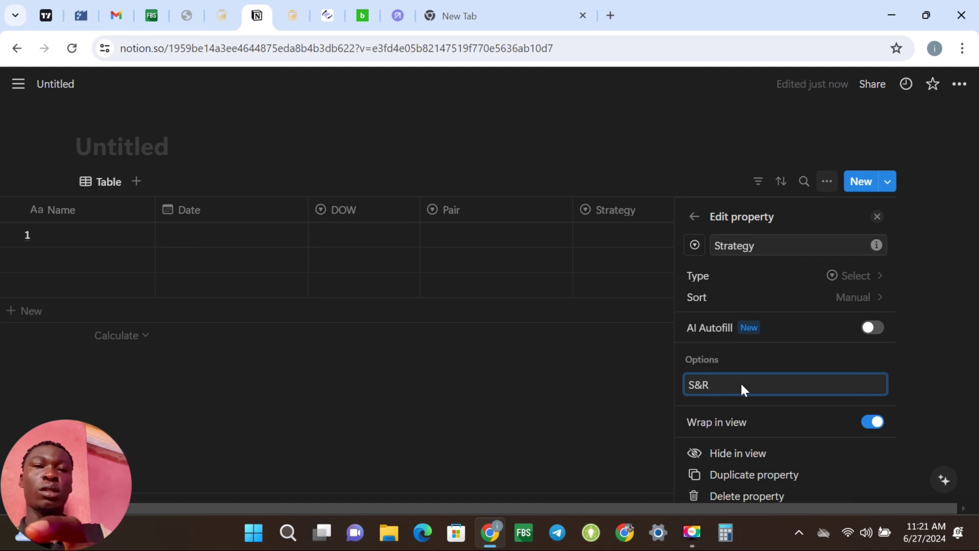
{"action": "key", "text": "Return"}
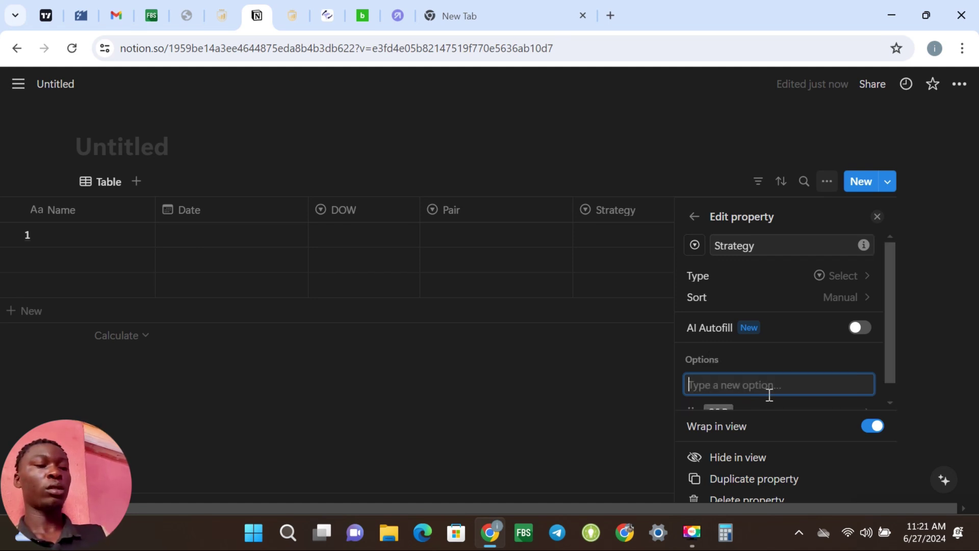
Step: Add the option "london break S&D" to the Strategy property and check the option list in the first row
{"action": "type", "text": "LOB"}
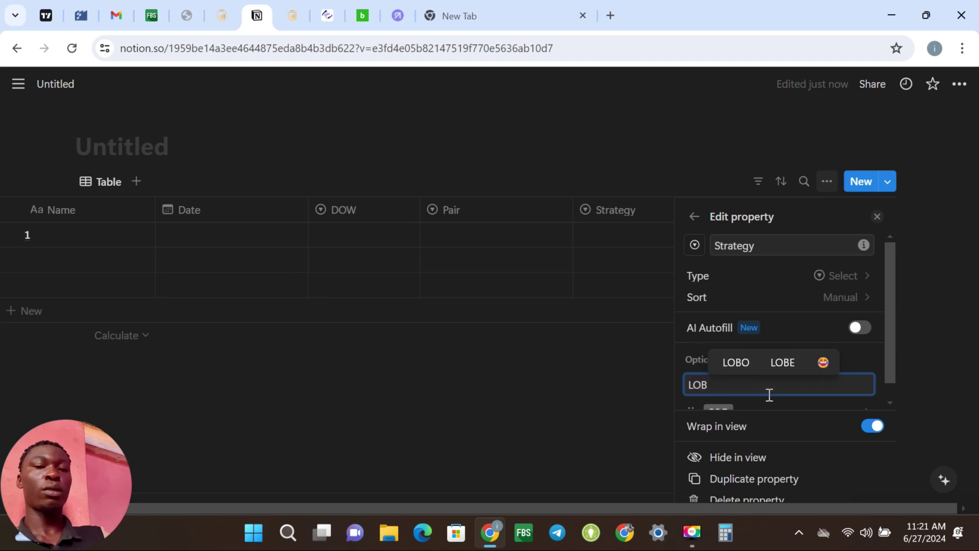
{"action": "key", "text": "BackSpace"}
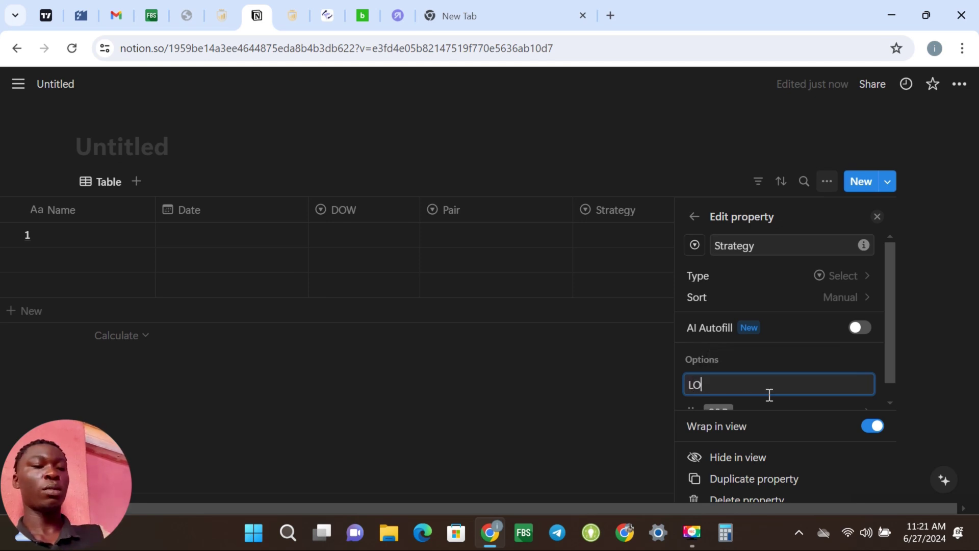
{"action": "key", "text": "BackSpace"}
{"action": "key", "text": "BackSpace"}
{"action": "type", "text": "london break S&D"}
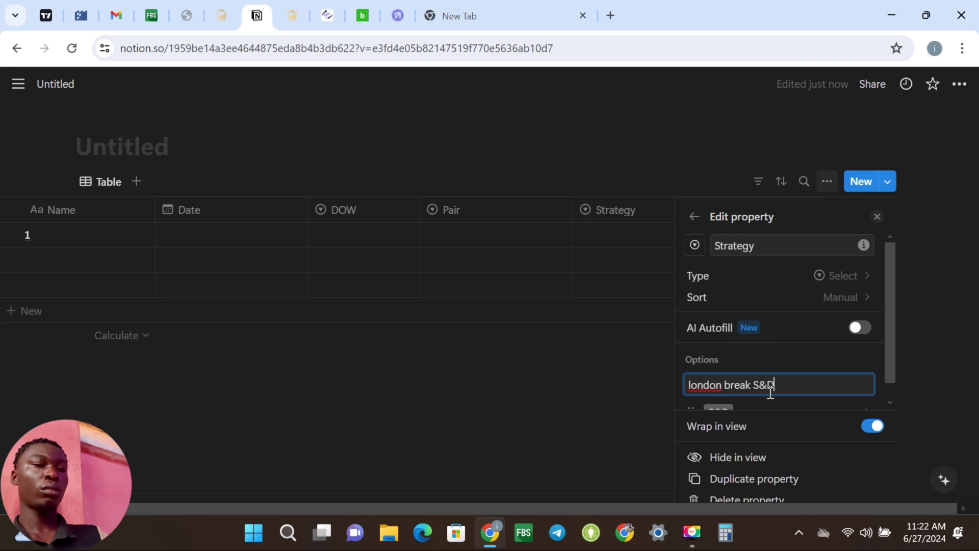
{"action": "key", "text": "Return"}
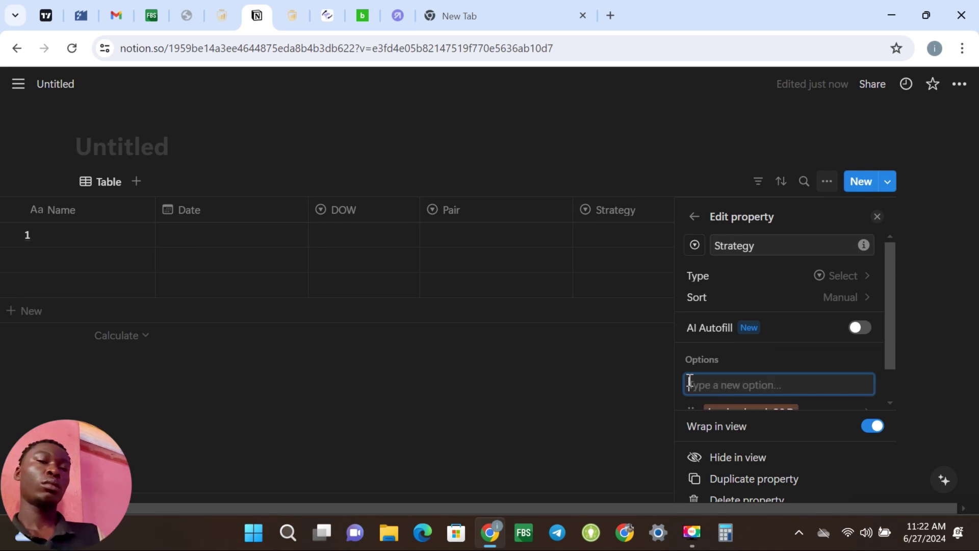
{"action": "left_click", "coordinate": [627, 390]}
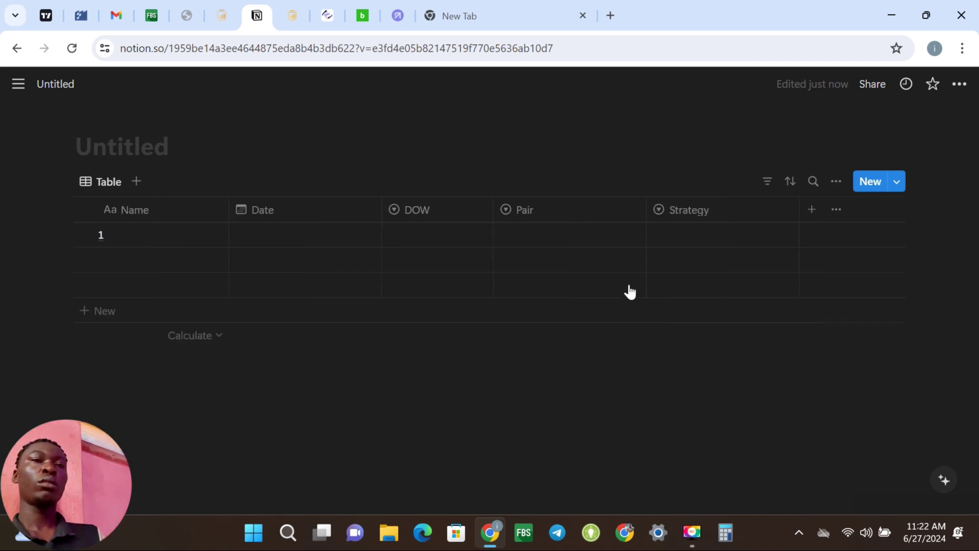
{"action": "left_click", "coordinate": [656, 240]}
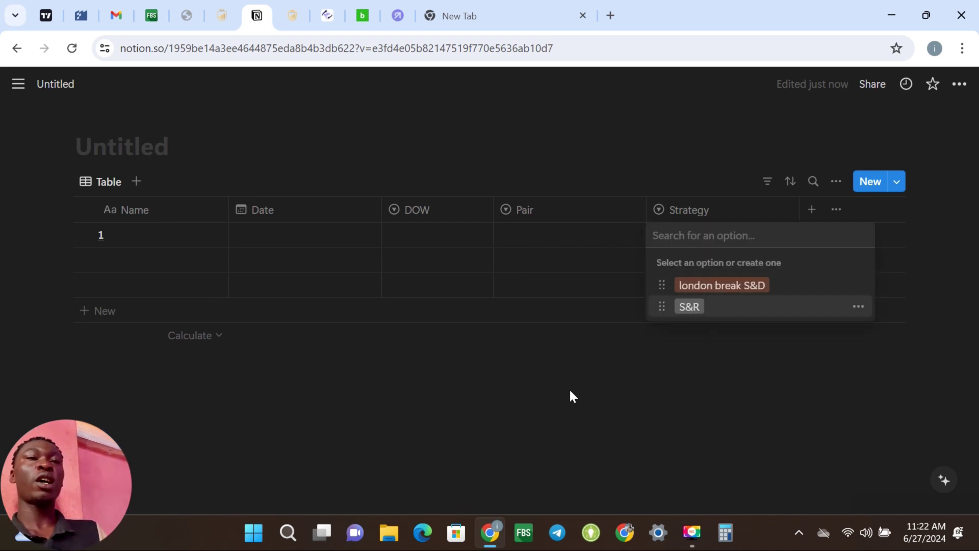
{"action": "key", "text": "Escape"}
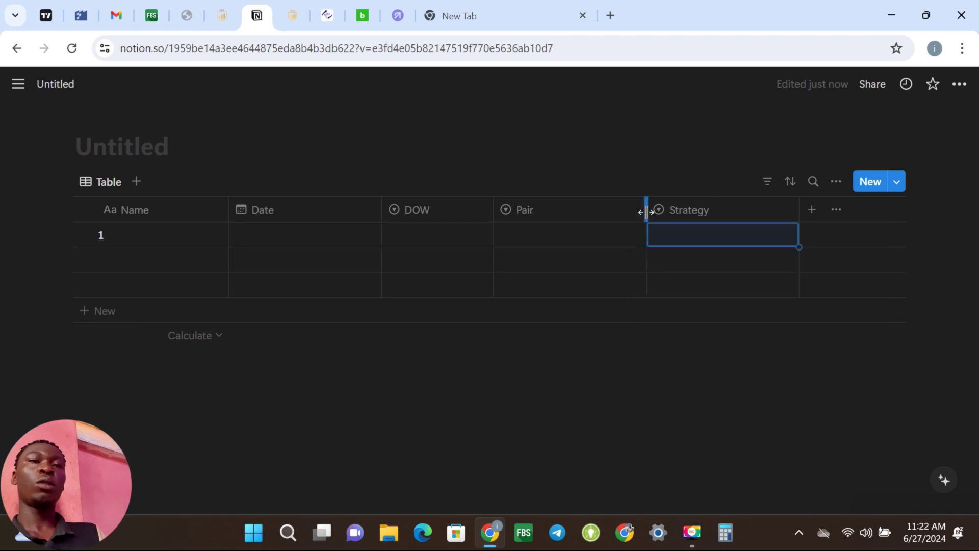
Step: Narrow the Name, Date, Pair and Strategy columns to make room for more properties
{"action": "left_click_drag", "start_coordinate": [646, 212], "coordinate": [596, 214]}
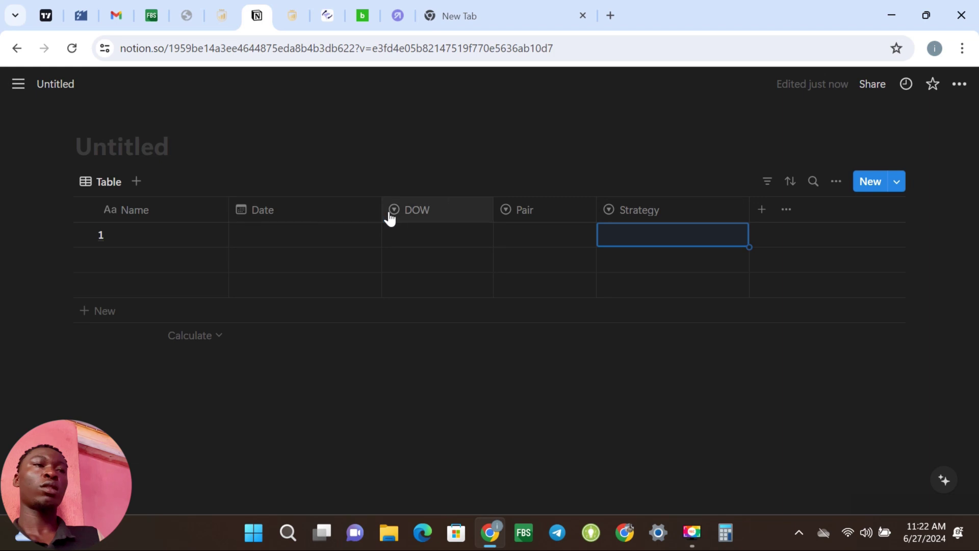
{"action": "left_click_drag", "start_coordinate": [381, 211], "coordinate": [332, 210]}
{"action": "left_click_drag", "start_coordinate": [229, 210], "coordinate": [191, 210]}
Step: Add a new property named Direction after Strategy and set its type to Select
{"action": "left_click", "coordinate": [645, 211]}
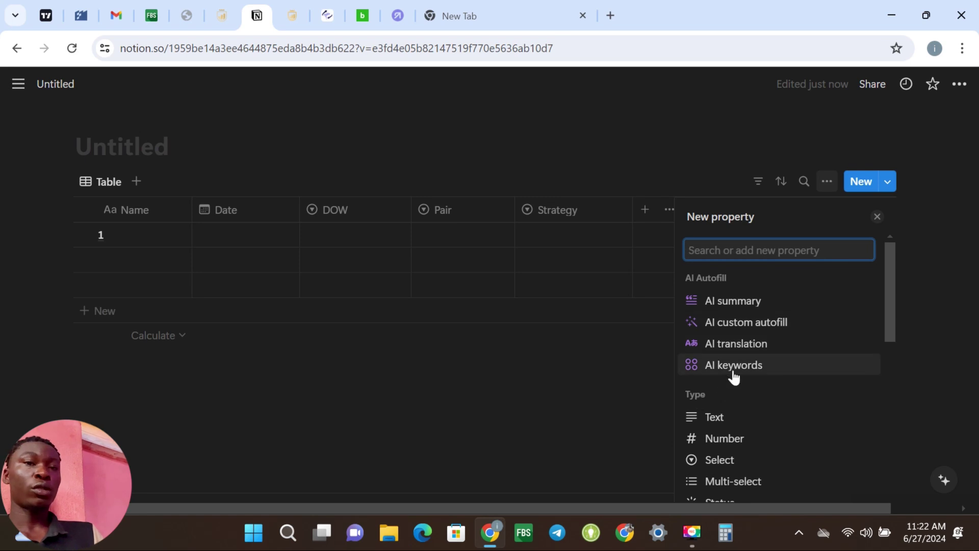
{"action": "type", "text": "Direction"}
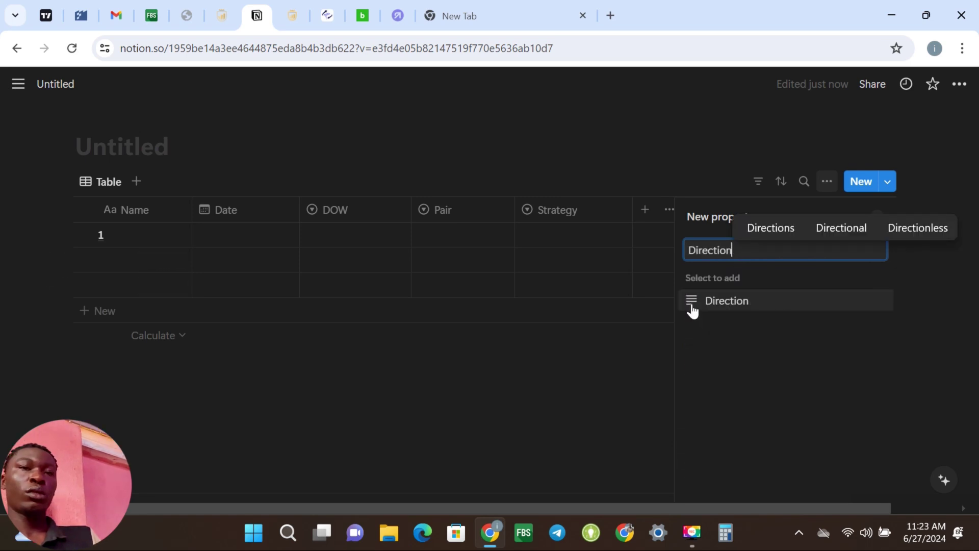
{"action": "left_click", "coordinate": [691, 301]}
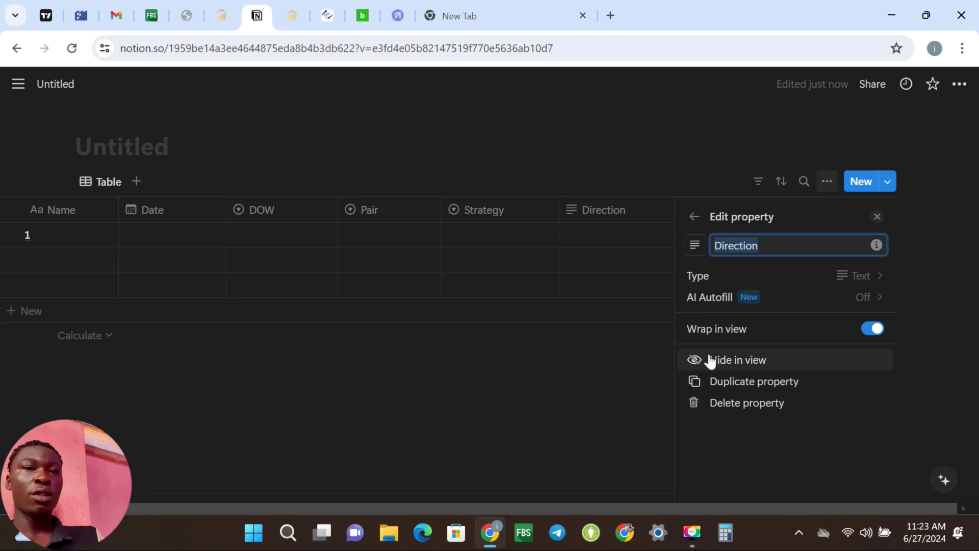
{"action": "left_click", "coordinate": [722, 284]}
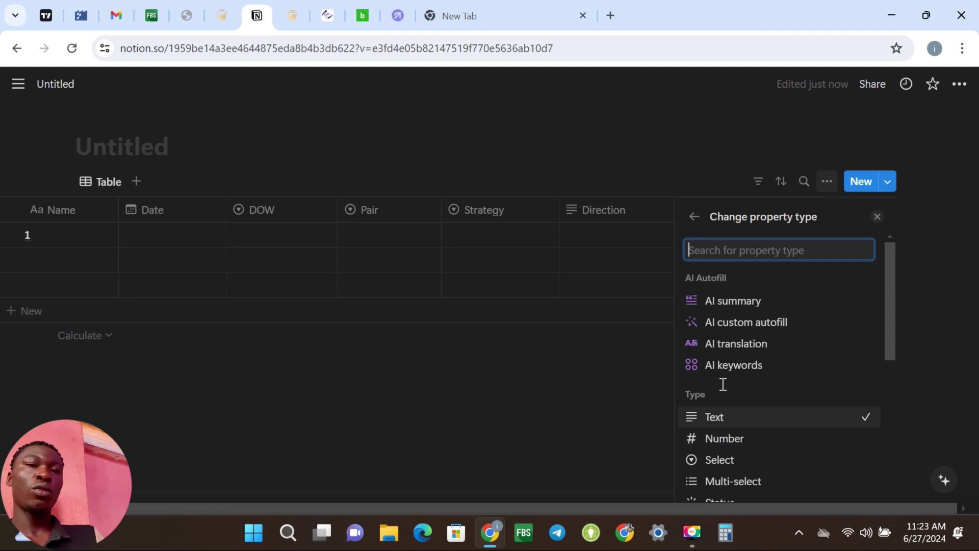
{"action": "left_click", "coordinate": [734, 461]}
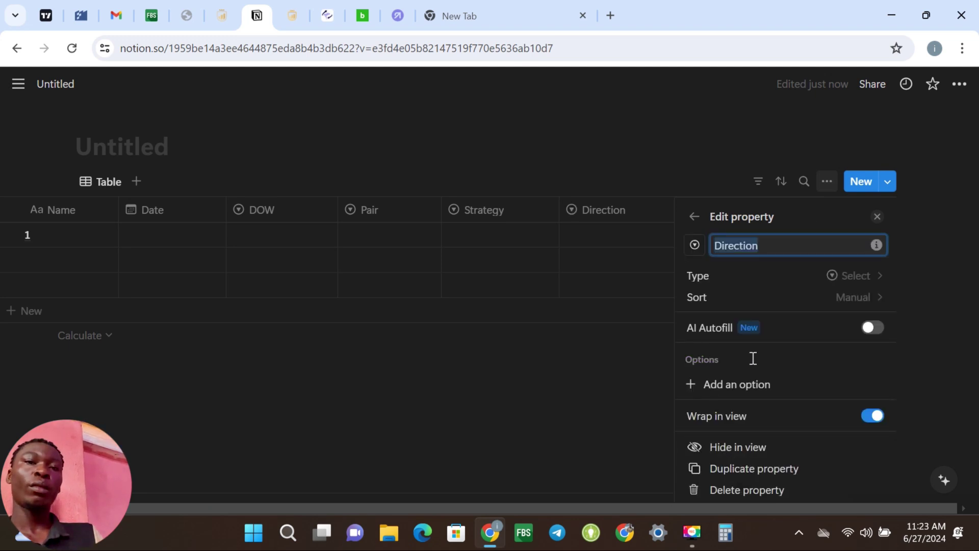
Step: Add the options "short" and "long" to the Direction property and check the option list in the first row
{"action": "left_click", "coordinate": [795, 394]}
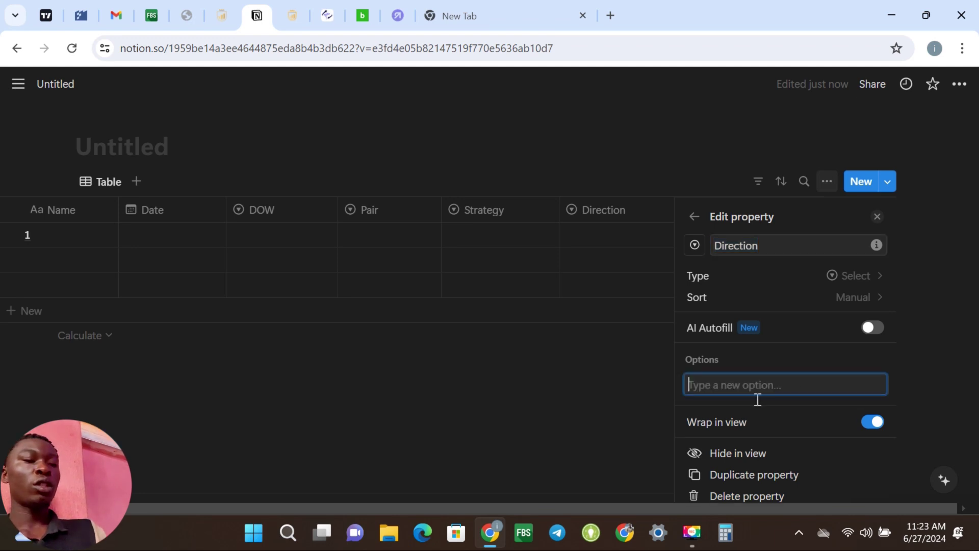
{"action": "type", "text": "sho"}
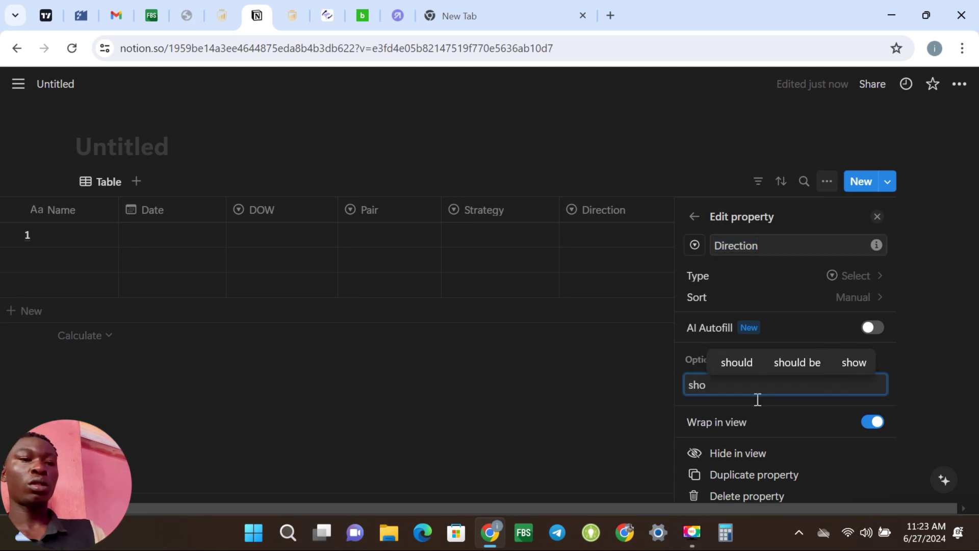
{"action": "type", "text": "rt"}
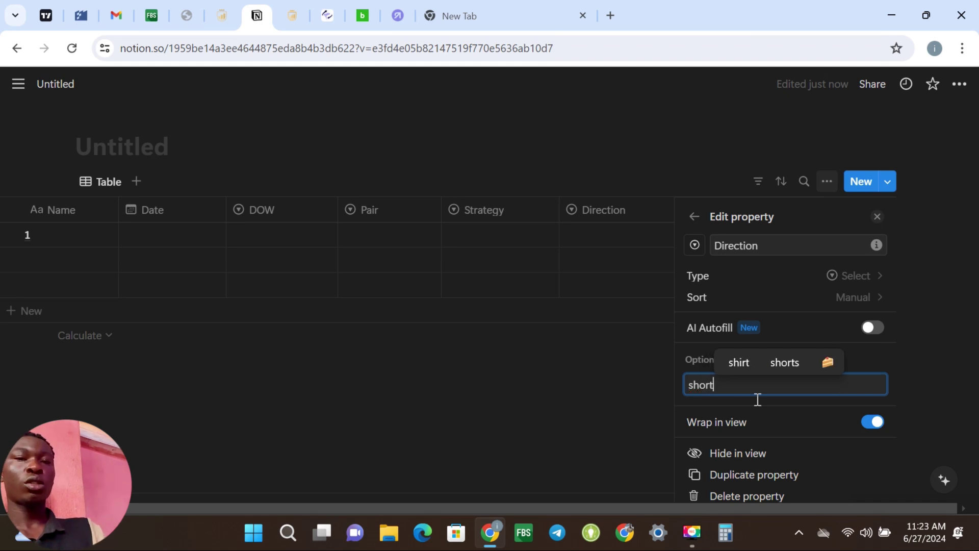
{"action": "key", "text": "Return"}
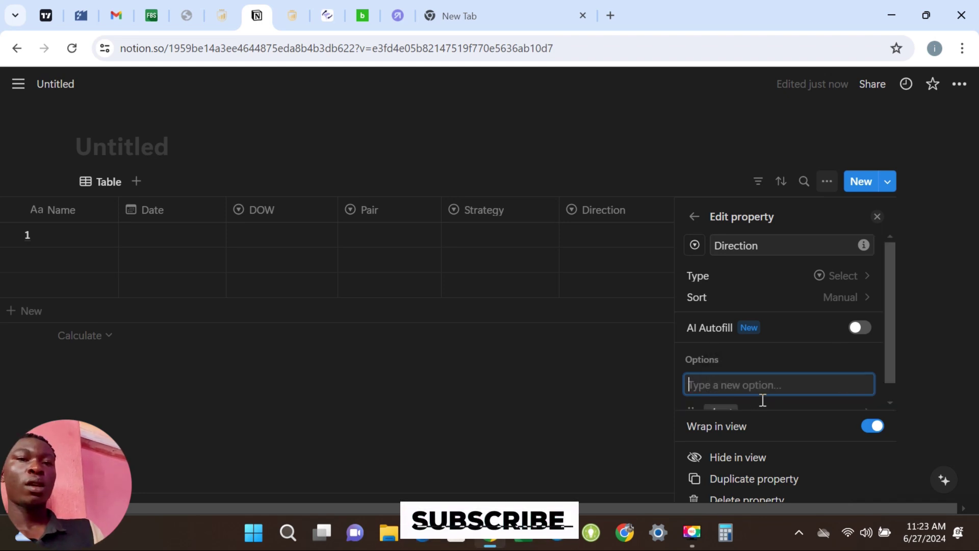
{"action": "type", "text": "lo"}
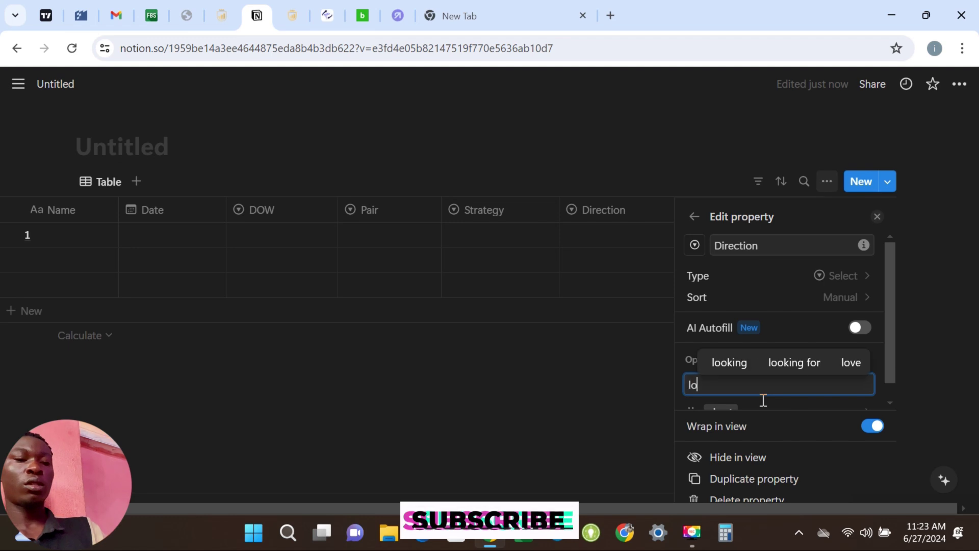
{"action": "type", "text": "ng"}
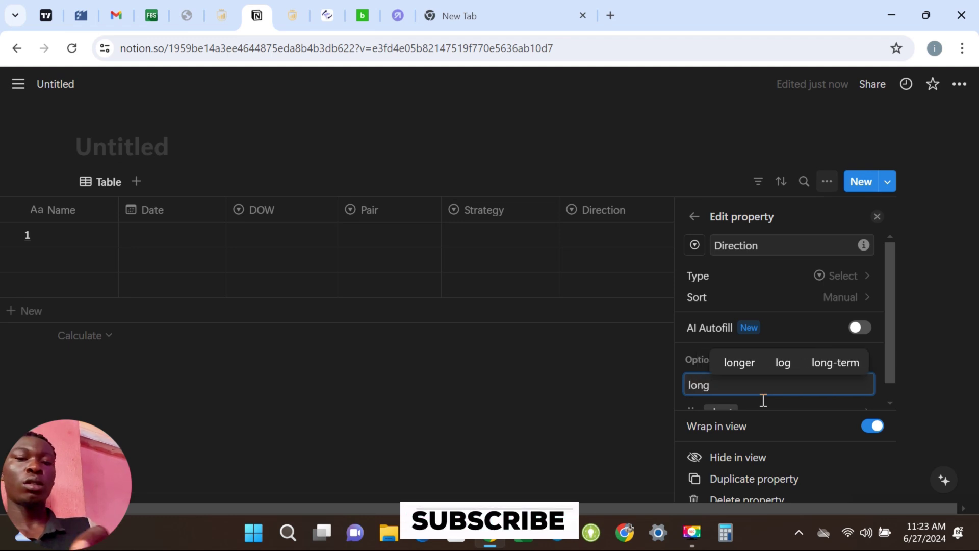
{"action": "key", "text": "Return"}
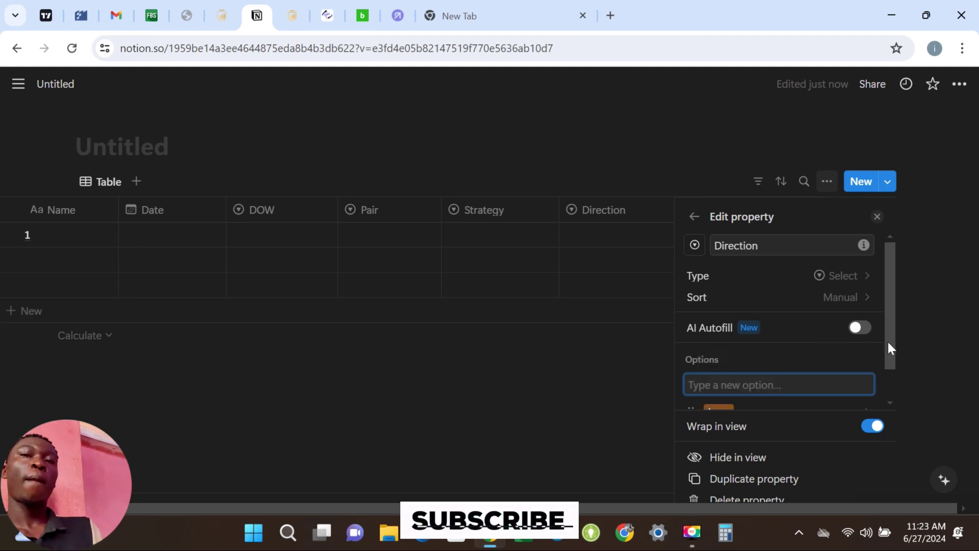
{"action": "left_click", "coordinate": [632, 417]}
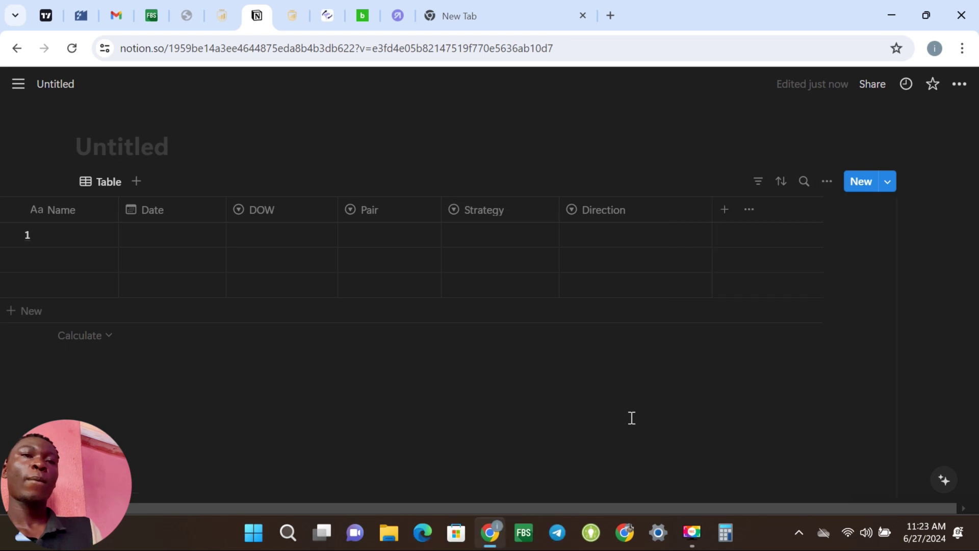
{"action": "left_click", "coordinate": [673, 238]}
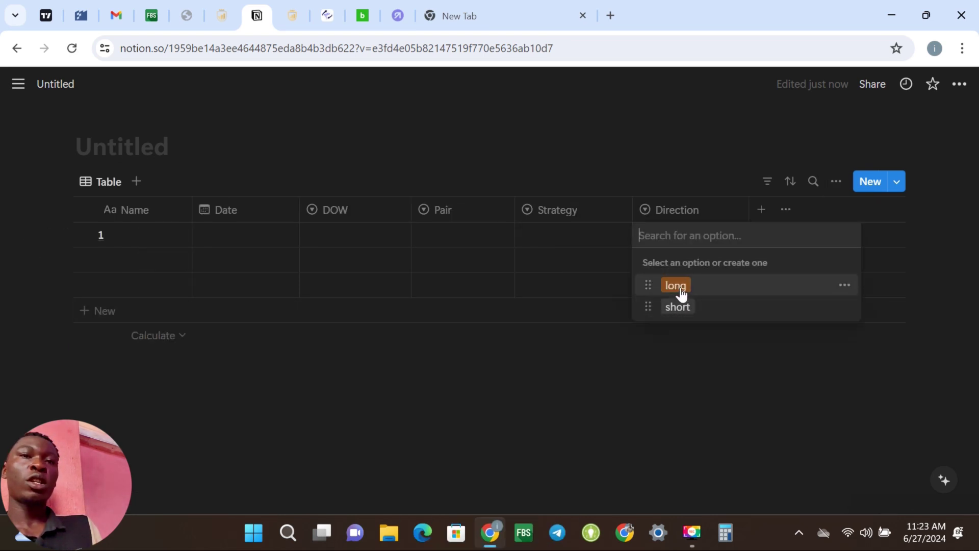
{"action": "key", "text": "Escape"}
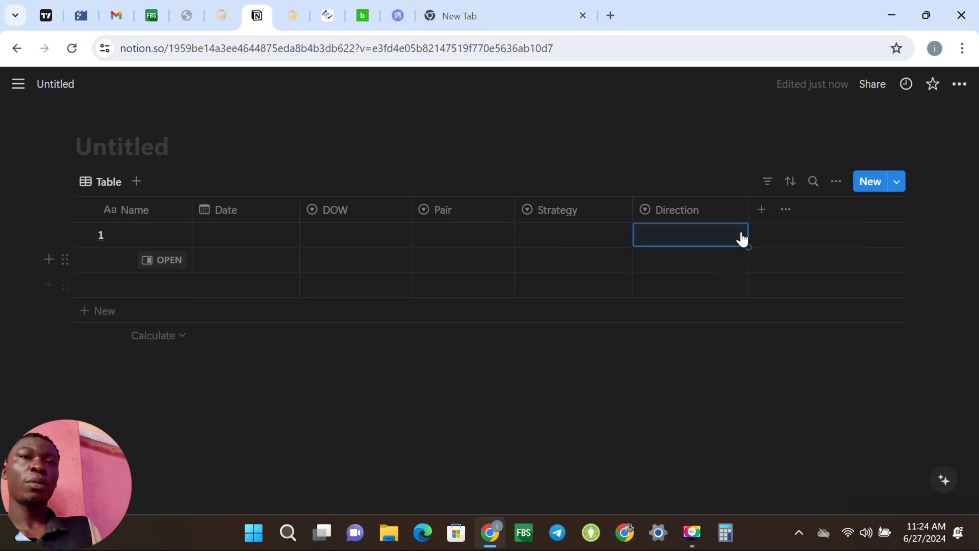
Step: Add a property named Win after Direction with the type Checkbox and tick it in the first row
{"action": "left_click", "coordinate": [761, 210]}
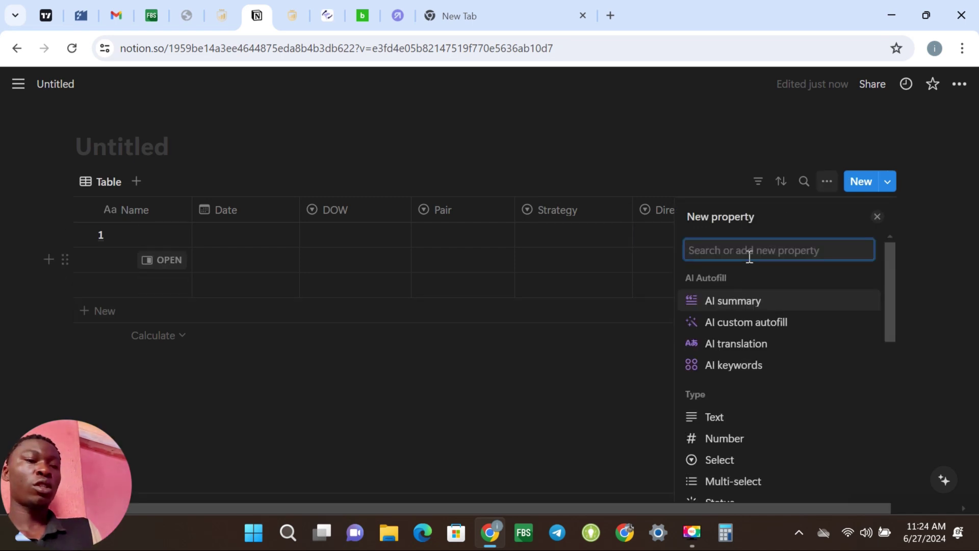
{"action": "type", "text": "win"}
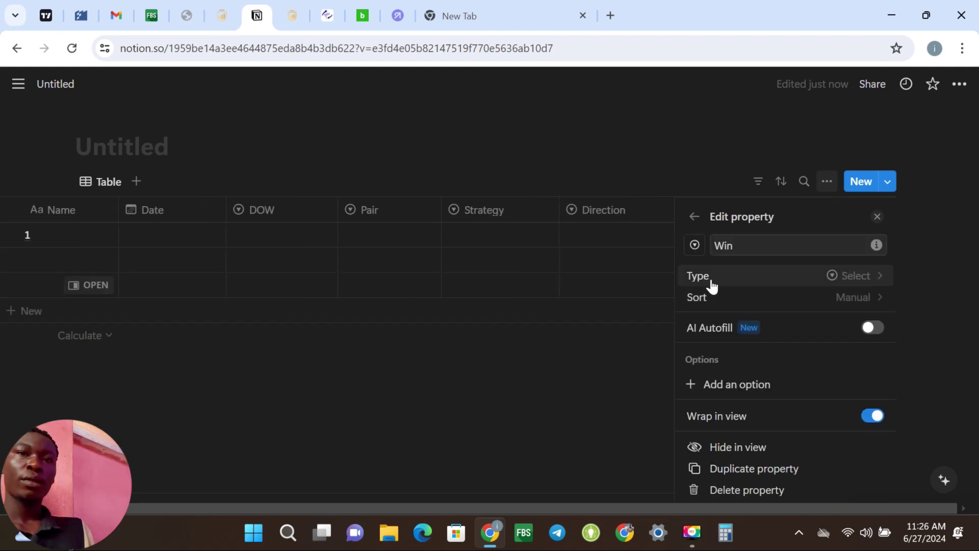
{"action": "left_click", "coordinate": [713, 285]}
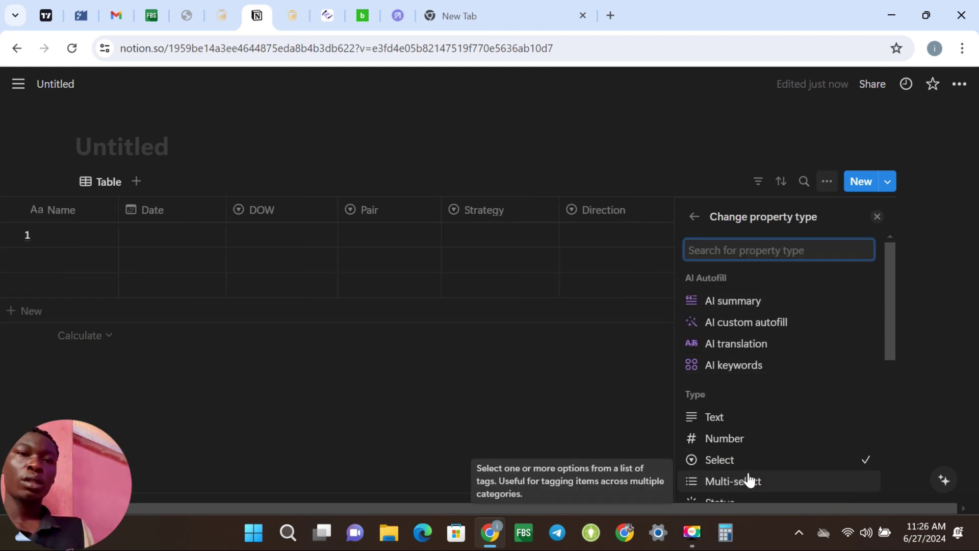
{"action": "left_click_drag", "start_coordinate": [893, 346], "coordinate": [876, 454]}
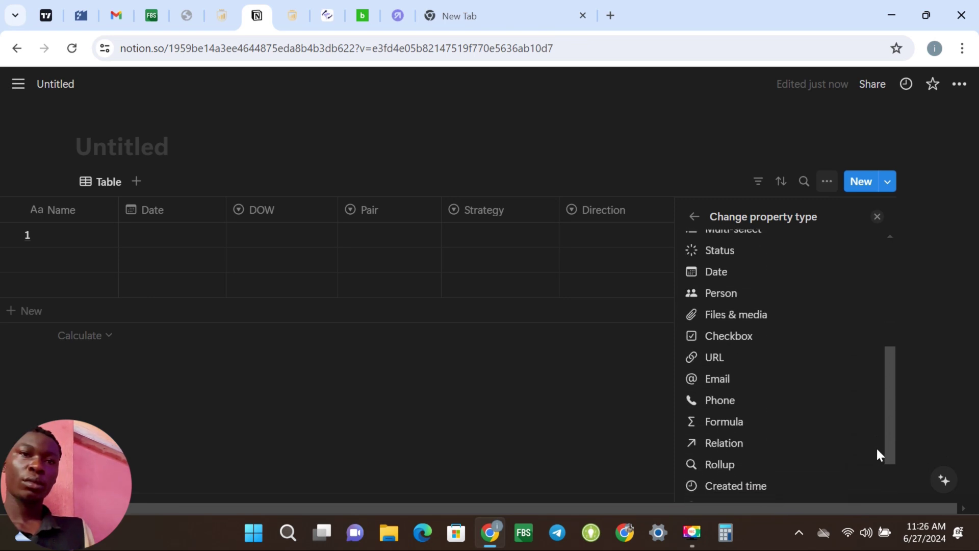
{"action": "left_click", "coordinate": [738, 338]}
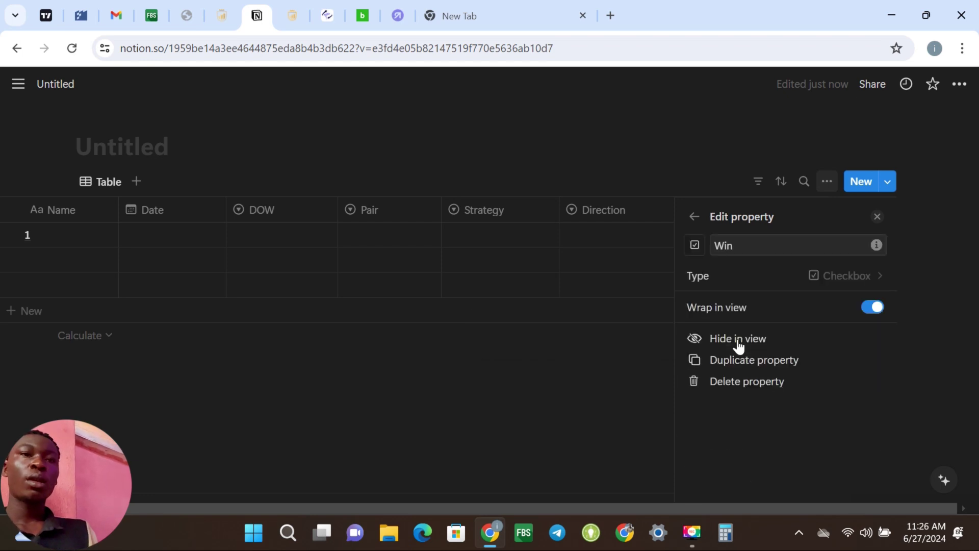
{"action": "left_click", "coordinate": [624, 388]}
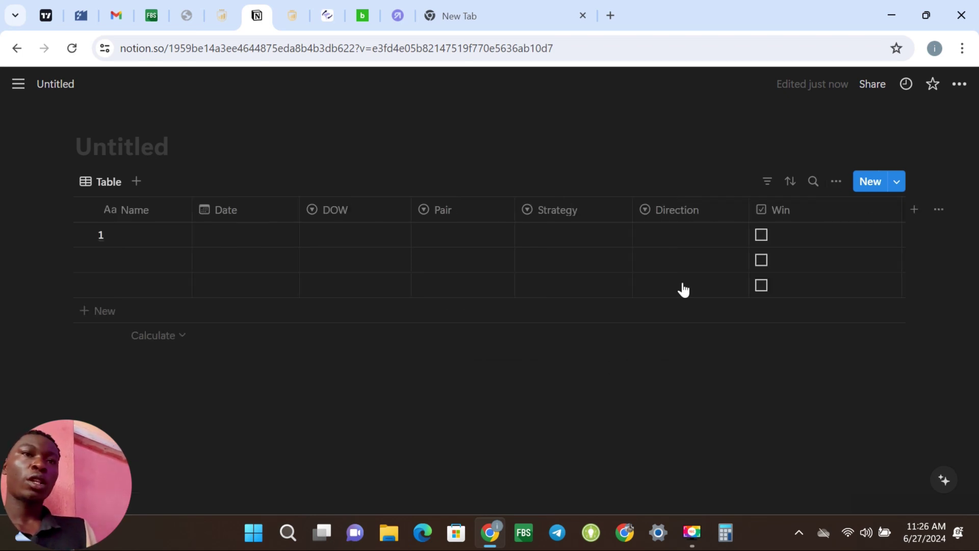
{"action": "left_click", "coordinate": [761, 235]}
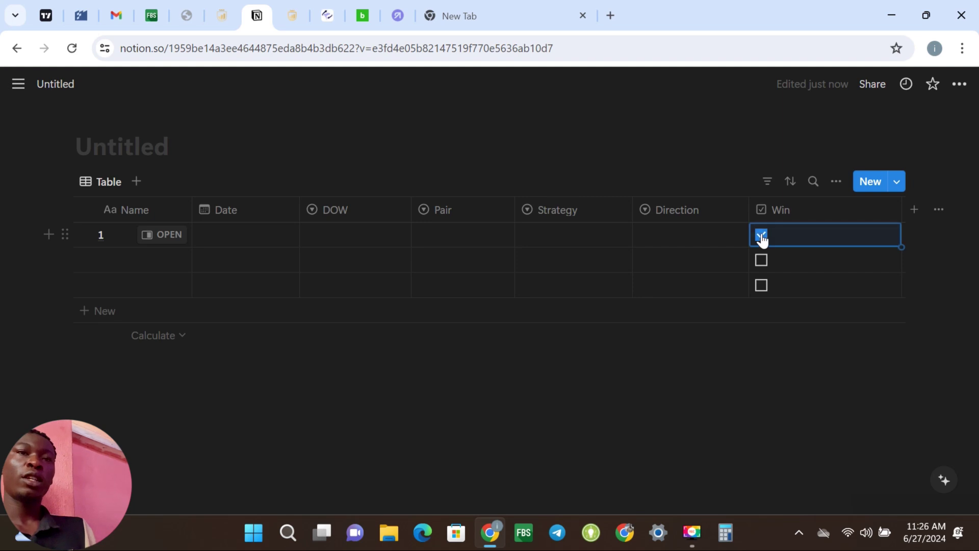
Step: Untick Win in the first row and add a property named "Add to winners" after it with the type Checkbox
{"action": "left_click", "coordinate": [761, 236]}
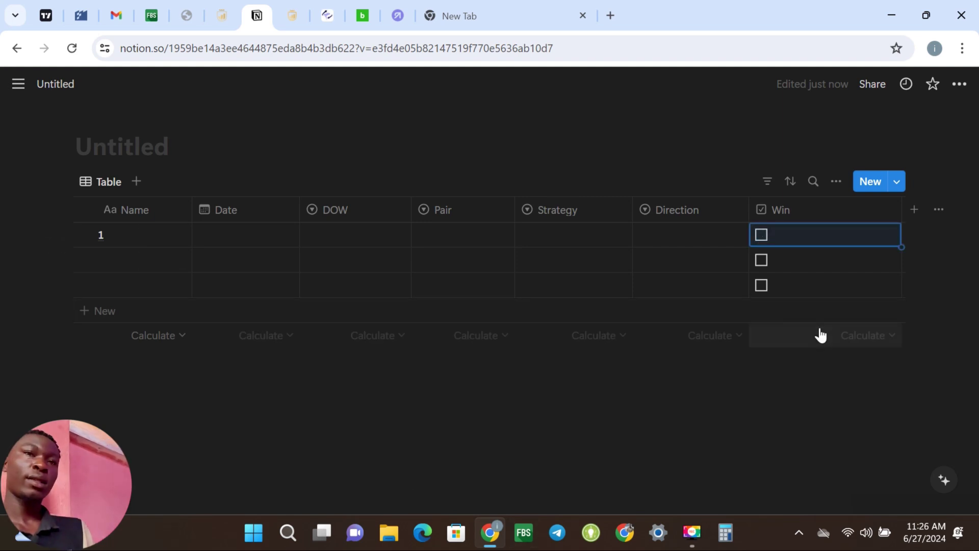
{"action": "left_click", "coordinate": [948, 164]}
{"action": "left_click", "coordinate": [875, 214]}
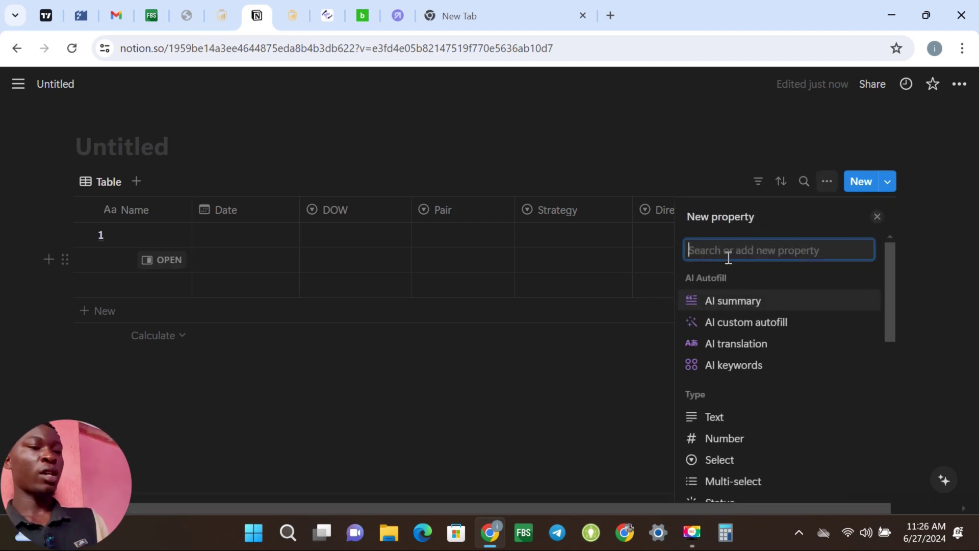
{"action": "type", "text": "A"}
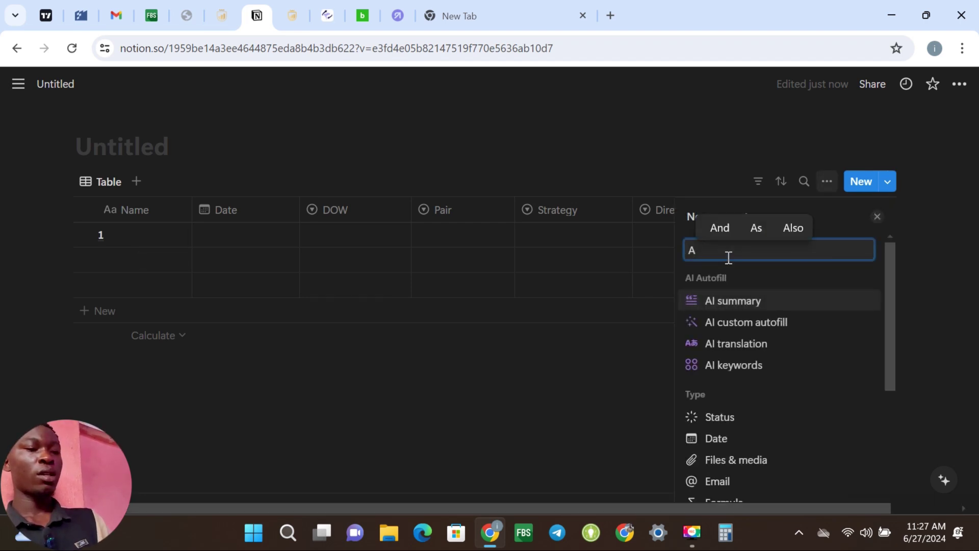
{"action": "type", "text": "dd to winners"}
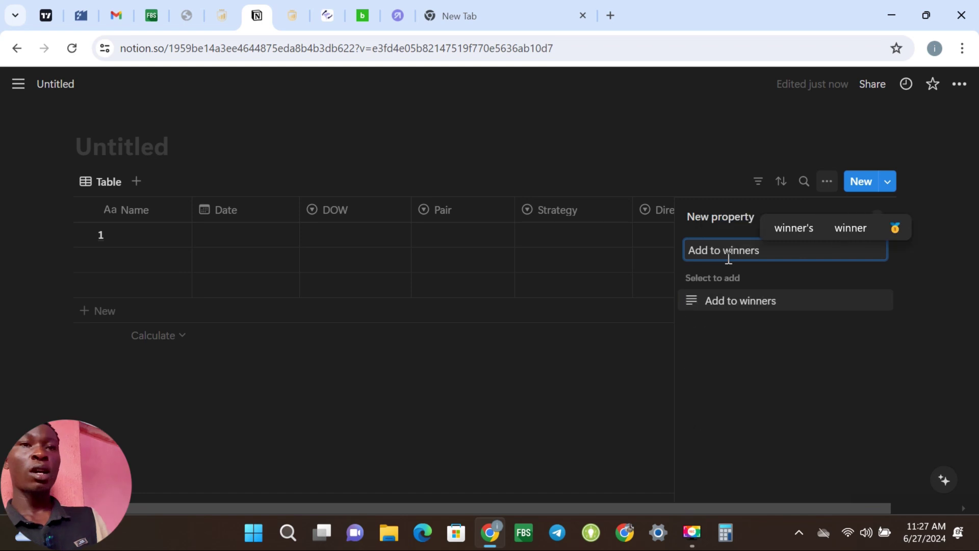
{"action": "left_click", "coordinate": [691, 302]}
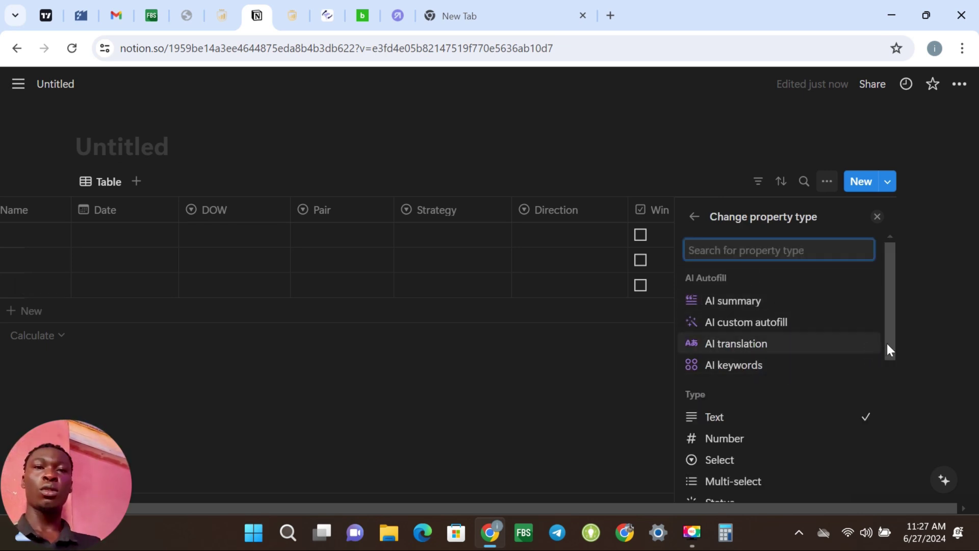
{"action": "left_click_drag", "start_coordinate": [887, 344], "coordinate": [886, 465]}
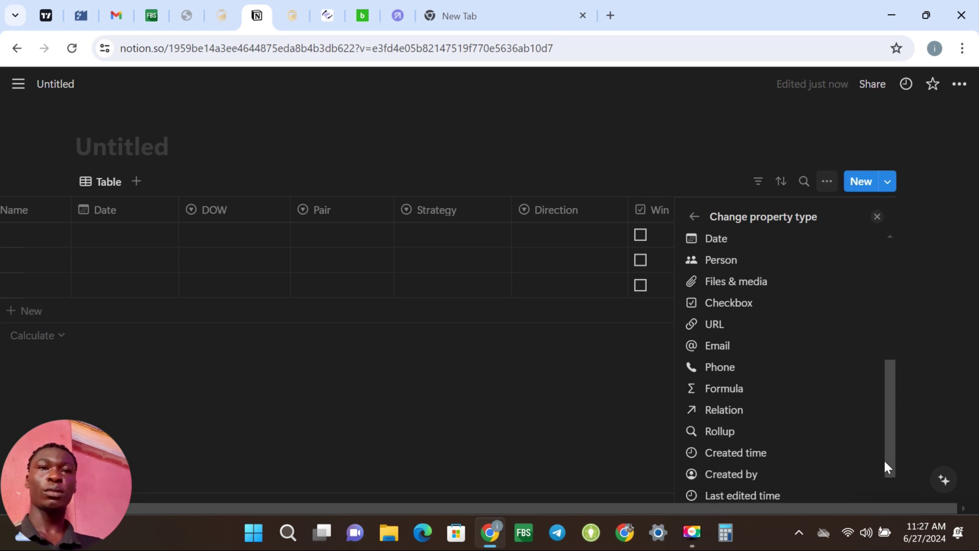
{"action": "left_click", "coordinate": [755, 305]}
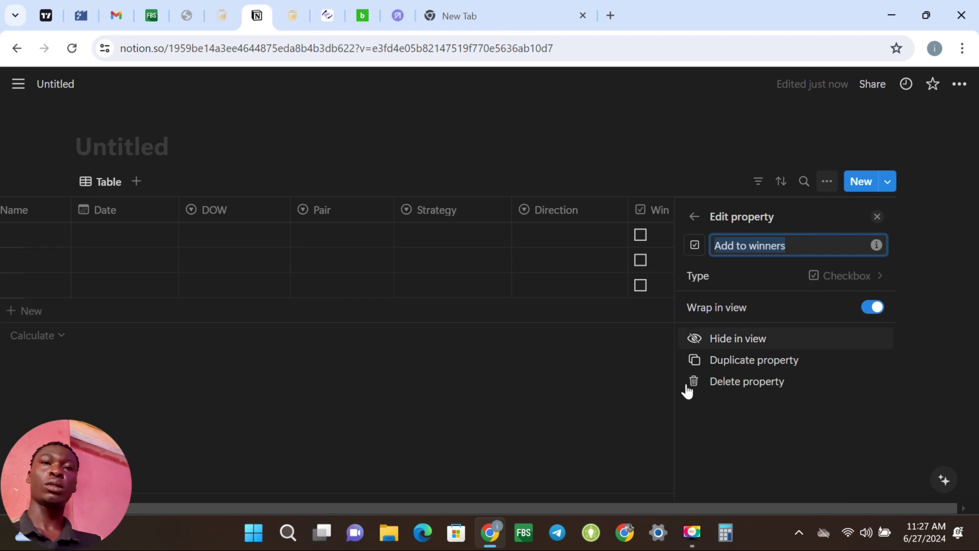
{"action": "left_click", "coordinate": [622, 407]}
Step: Add a new property named "sessions" after Add to winners and set its type to Select
{"action": "left_click", "coordinate": [916, 209]}
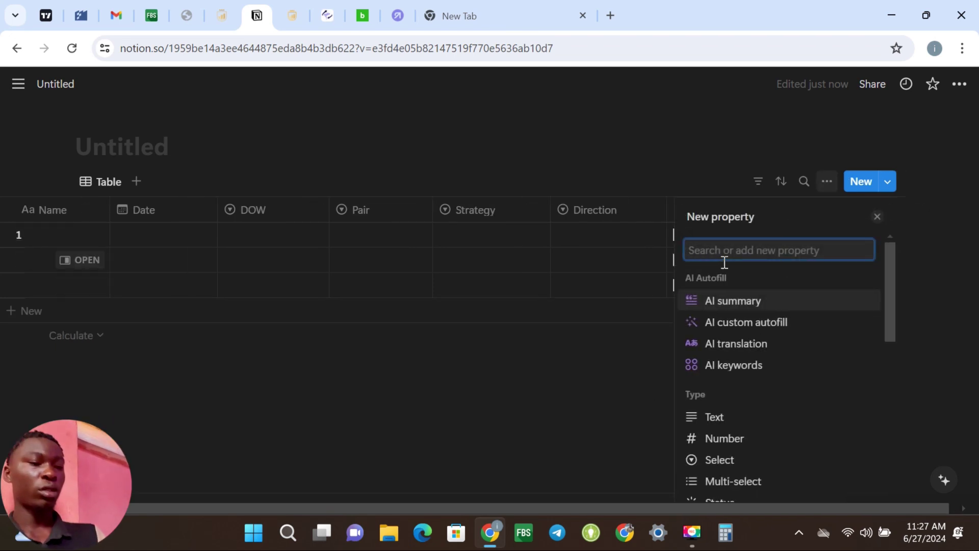
{"action": "type", "text": "sessions"}
{"action": "key", "text": "Return"}
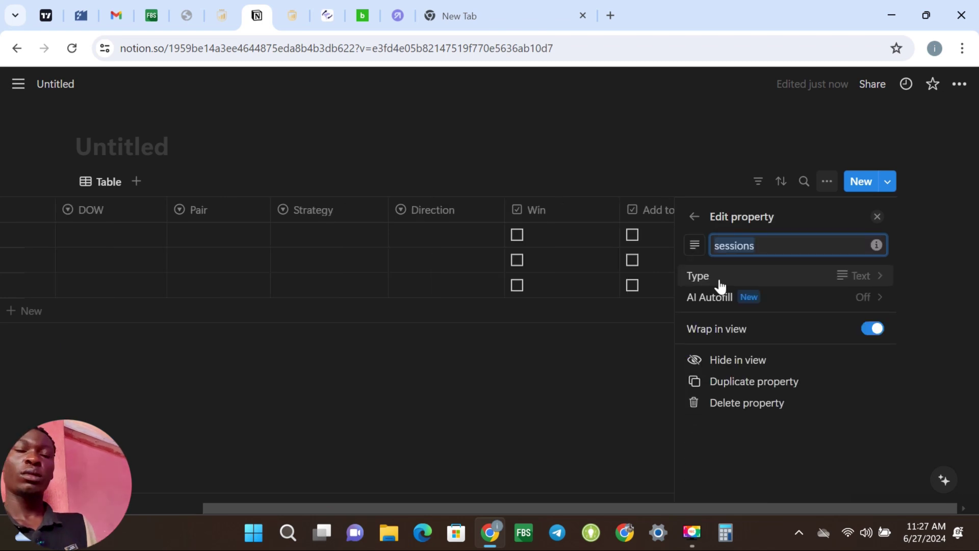
{"action": "left_click", "coordinate": [720, 284]}
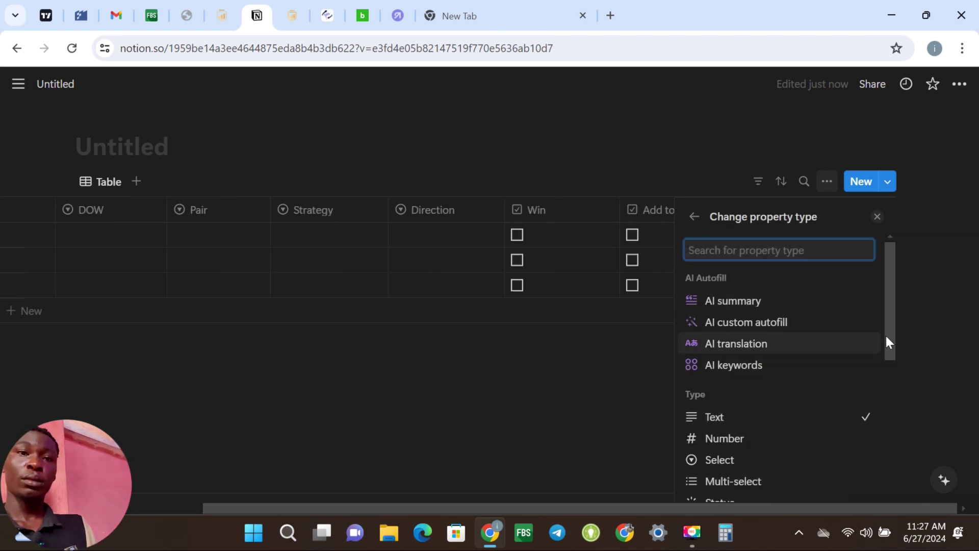
{"action": "left_click_drag", "start_coordinate": [889, 329], "coordinate": [890, 354]}
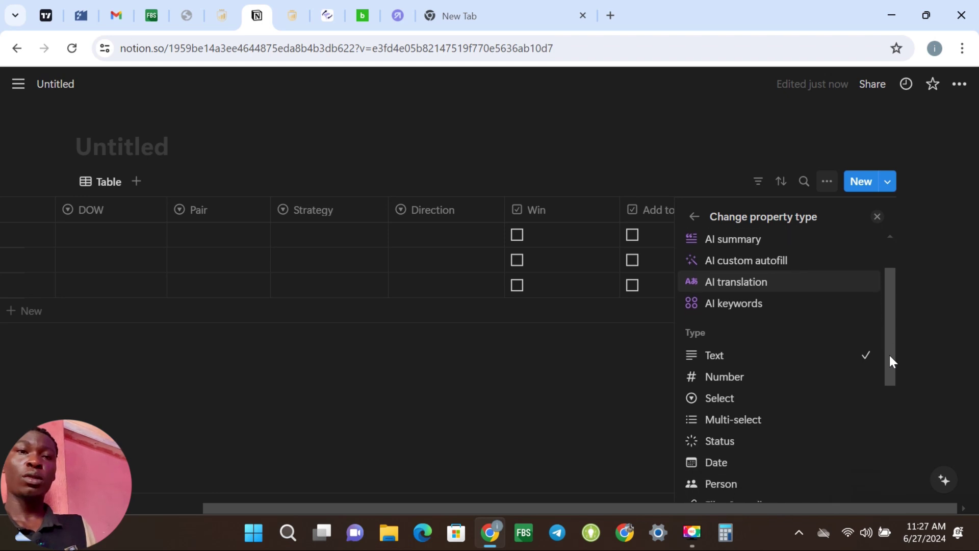
{"action": "left_click", "coordinate": [709, 400]}
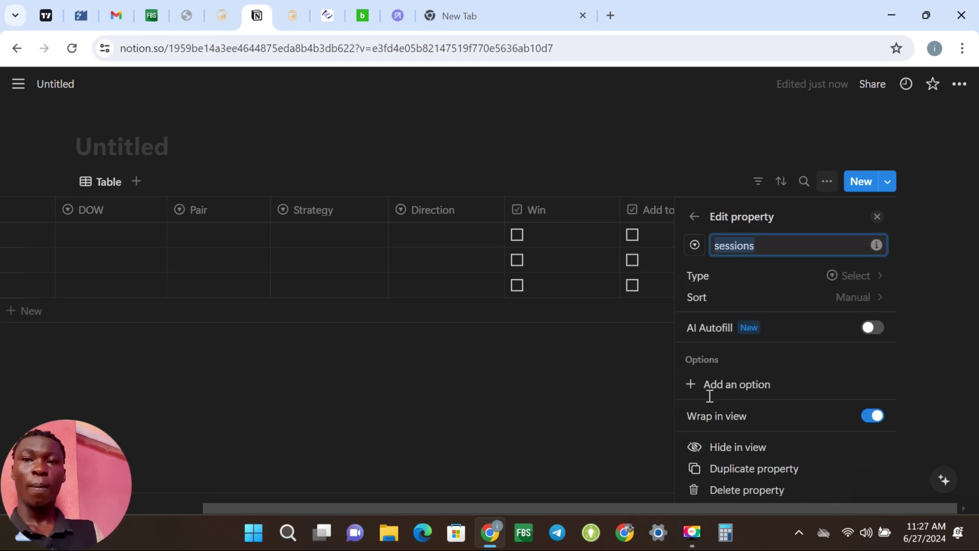
Step: Add the option "Asian" to the sessions property
{"action": "left_click", "coordinate": [736, 385]}
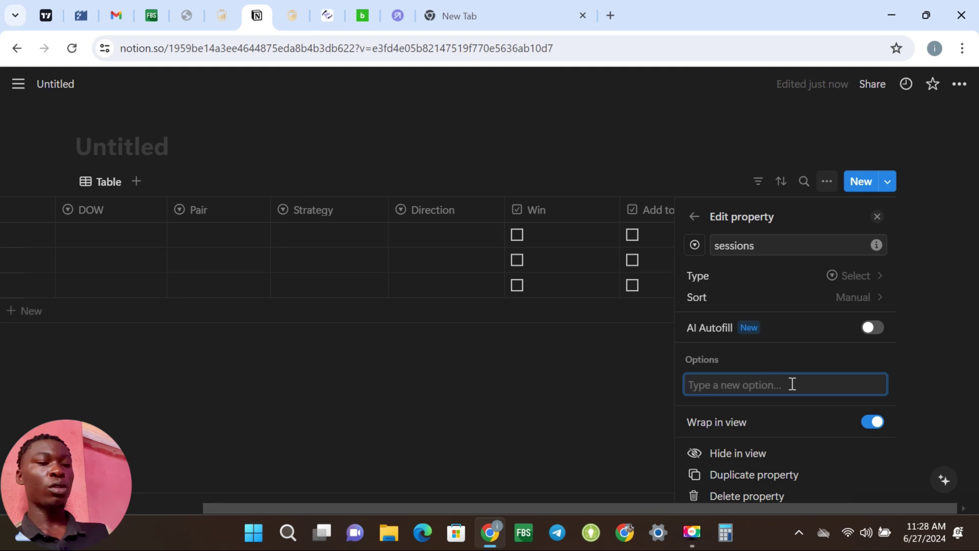
{"action": "type", "text": "assi"}
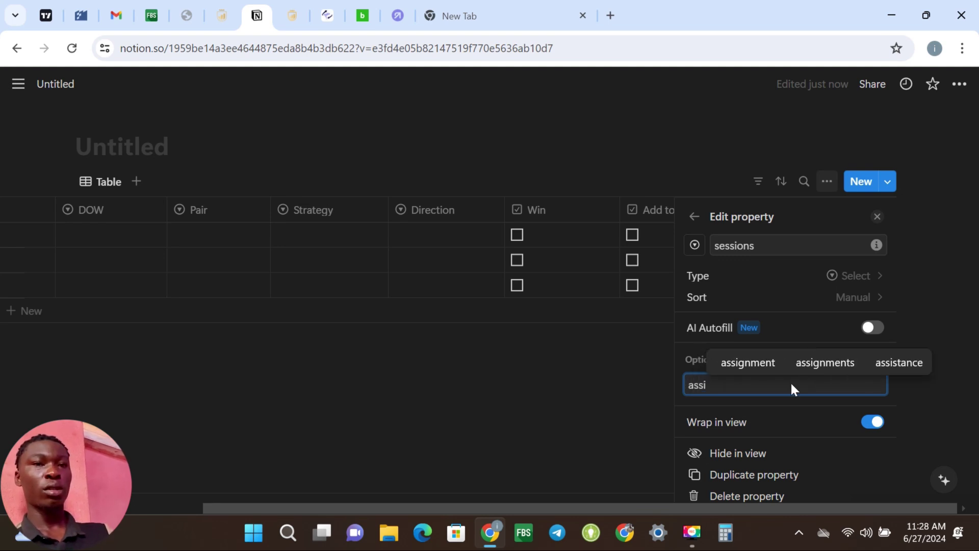
{"action": "key", "text": "BackSpace"}
{"action": "key", "text": "BackSpace"}
{"action": "type", "text": "ia"}
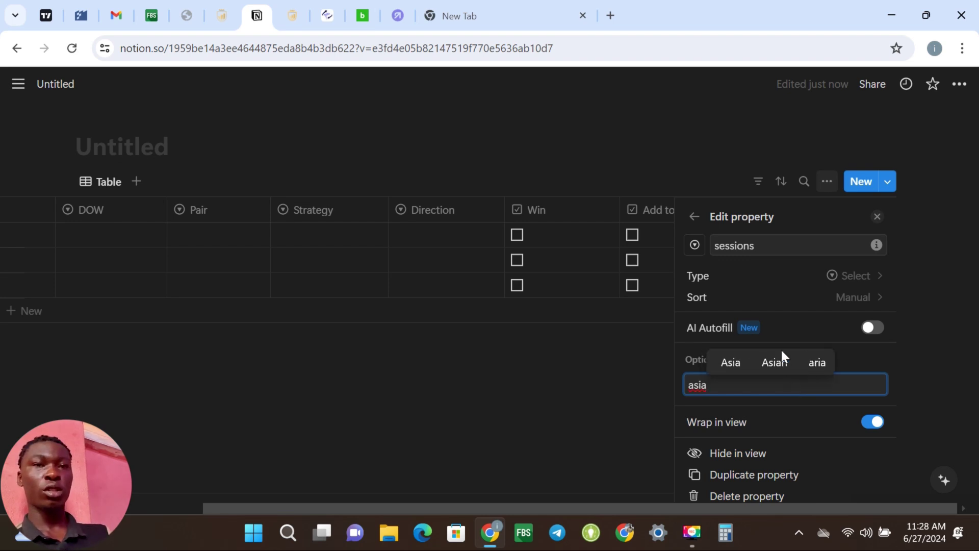
{"action": "left_click", "coordinate": [774, 362]}
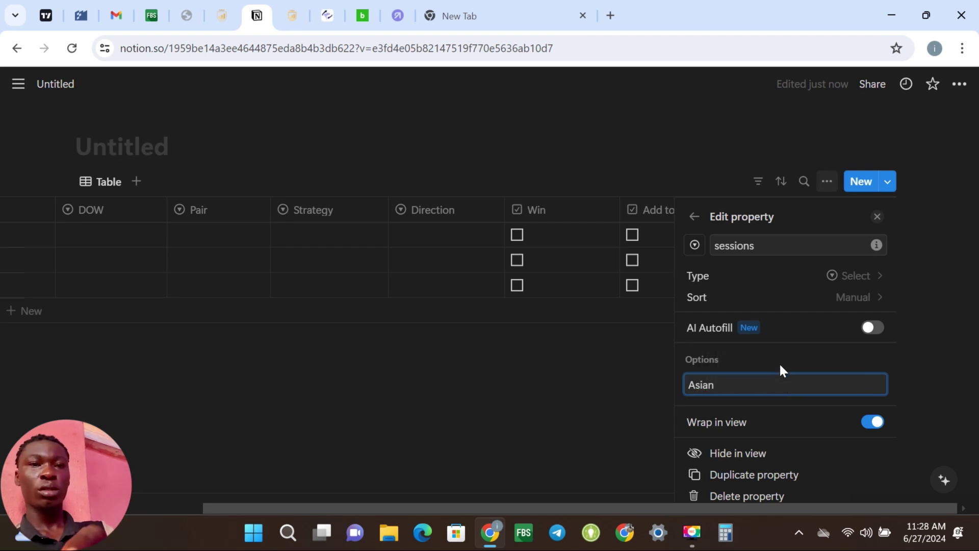
{"action": "key", "text": "Return"}
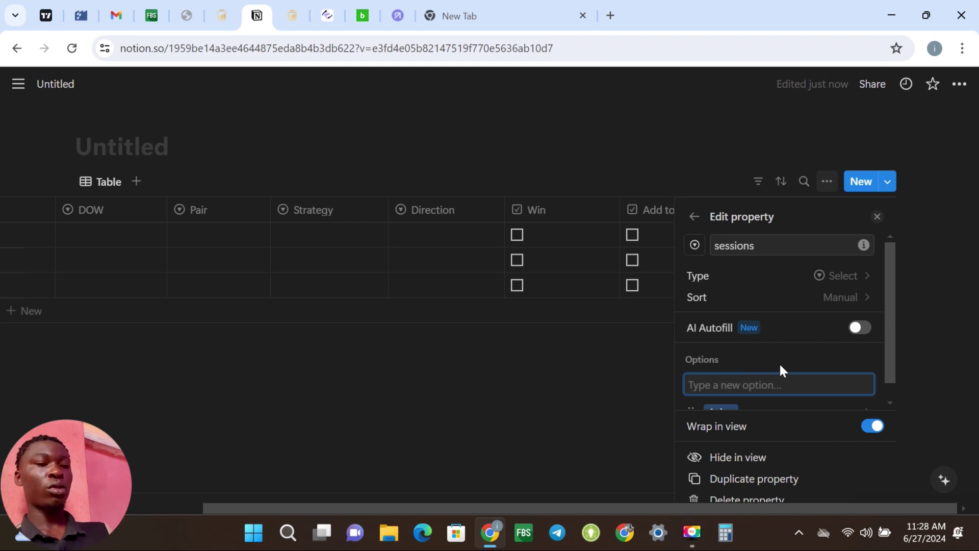
Step: Add the options "london" and "NY" to the sessions property and check the option list in the first row
{"action": "type", "text": "lon"}
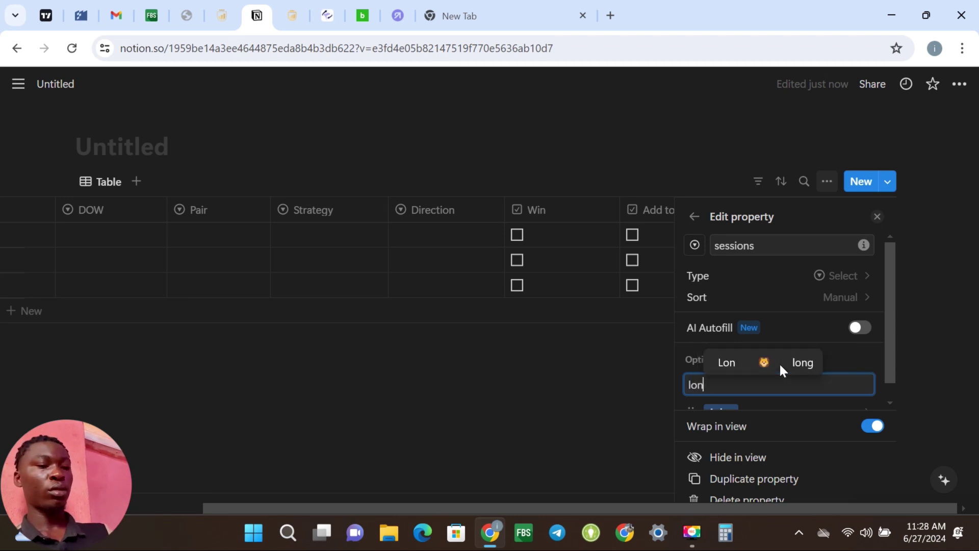
{"action": "type", "text": "don"}
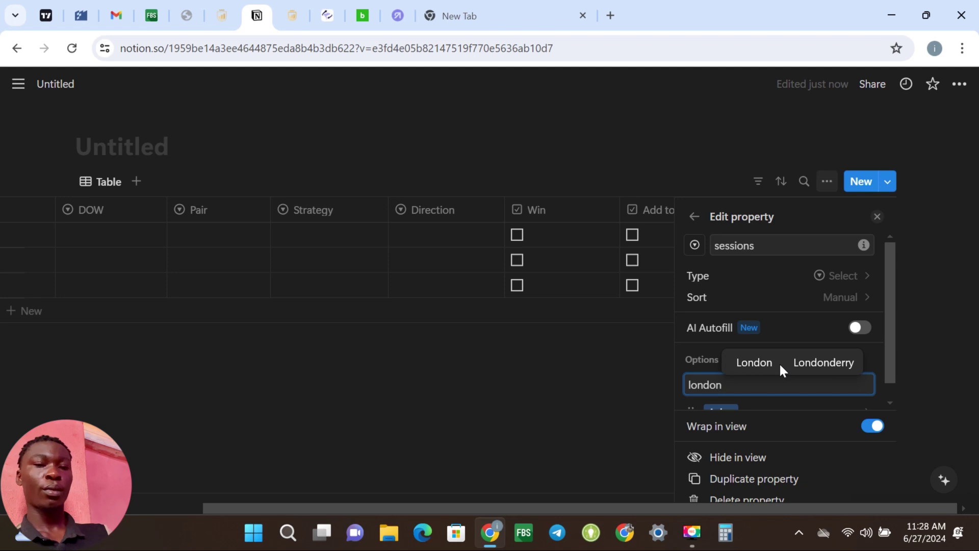
{"action": "key", "text": "Return"}
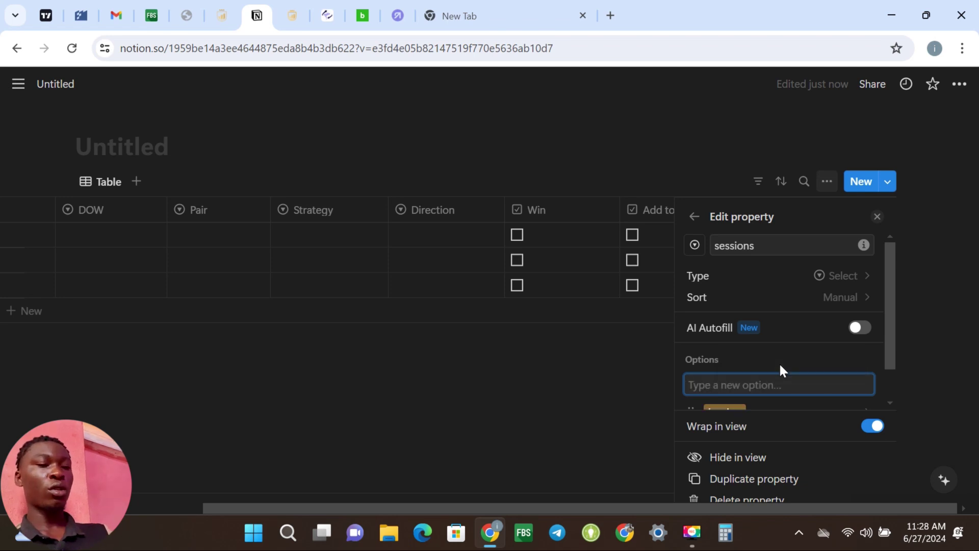
{"action": "type", "text": "ny"}
{"action": "key", "text": "BackSpace"}
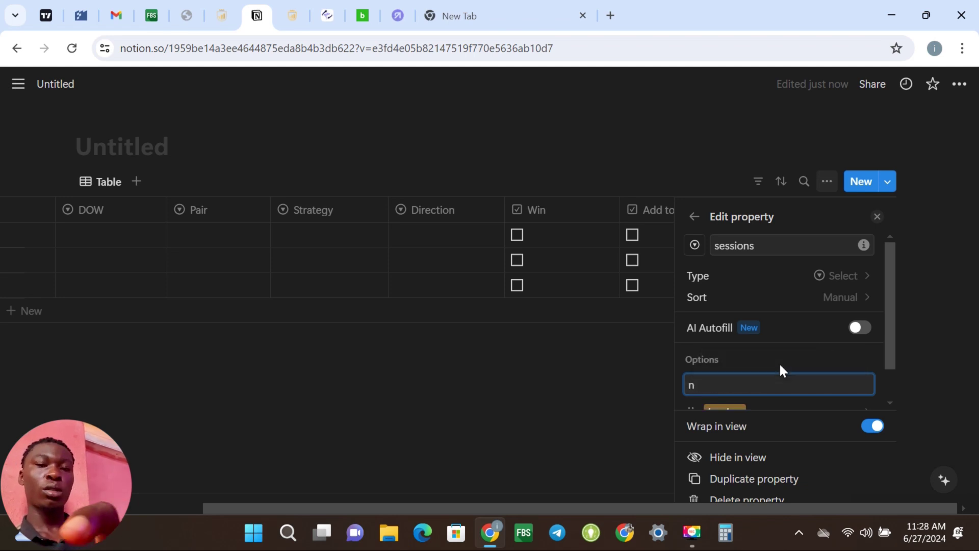
{"action": "key", "text": "BackSpace"}
{"action": "type", "text": "NY"}
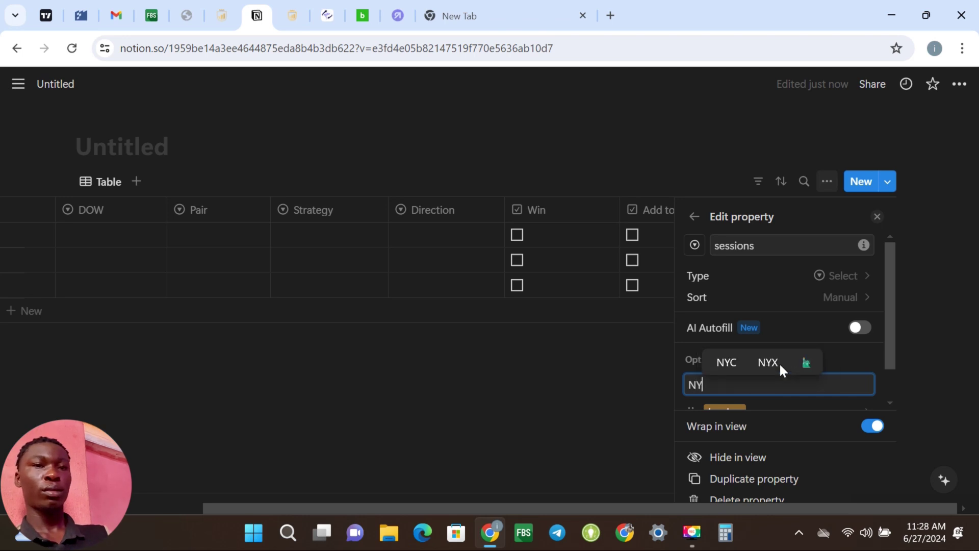
{"action": "key", "text": "Return"}
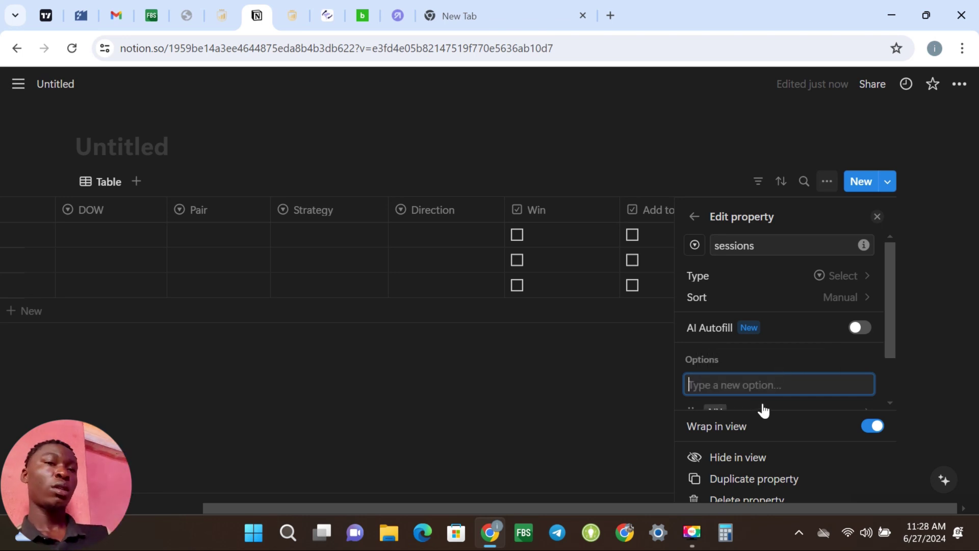
{"action": "left_click", "coordinate": [588, 399]}
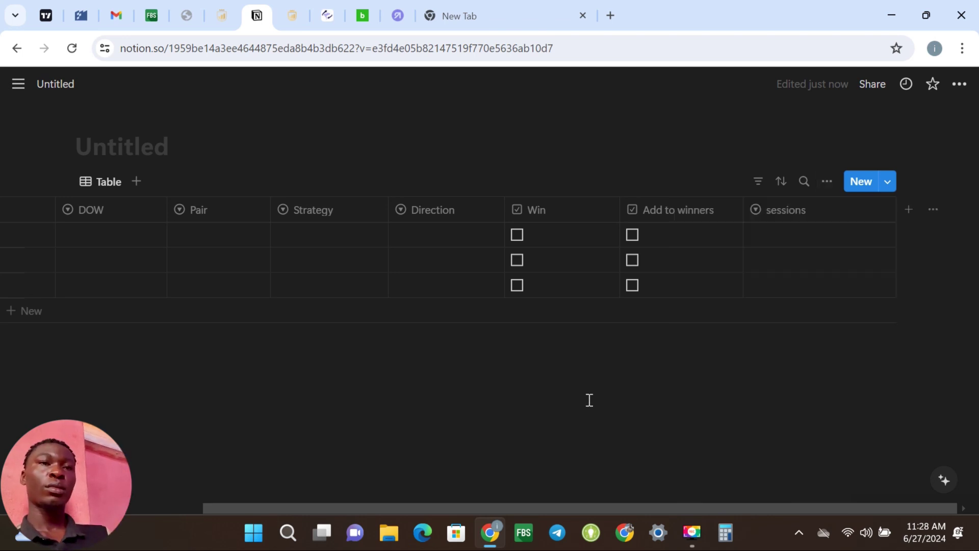
{"action": "left_click", "coordinate": [796, 246]}
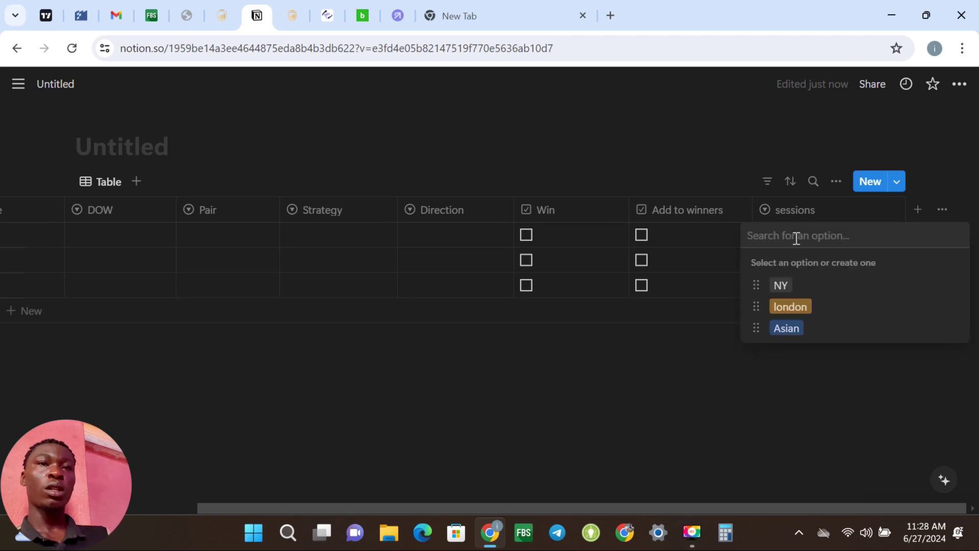
{"action": "key", "text": "Escape"}
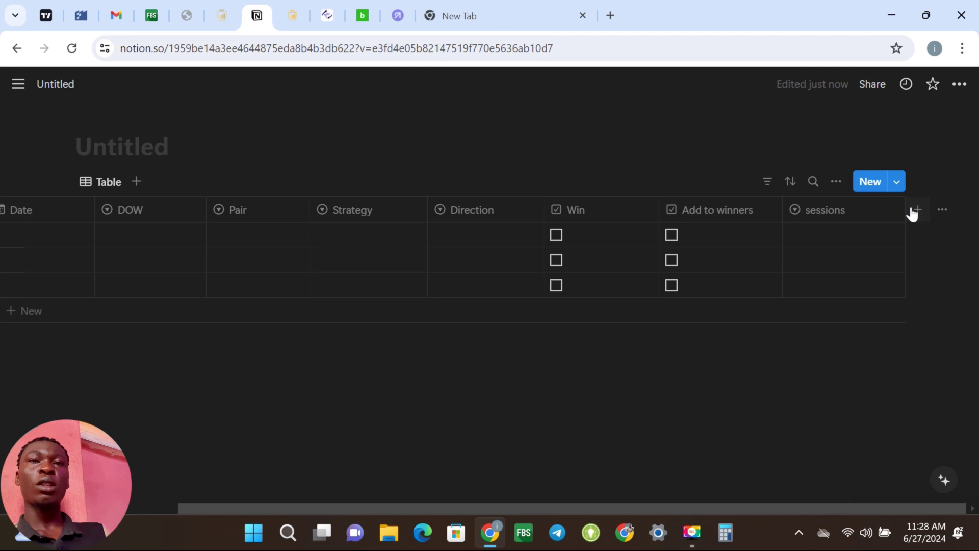
Step: Add a new property named Duration after sessions, keeping its type as Text
{"action": "left_click", "coordinate": [913, 210]}
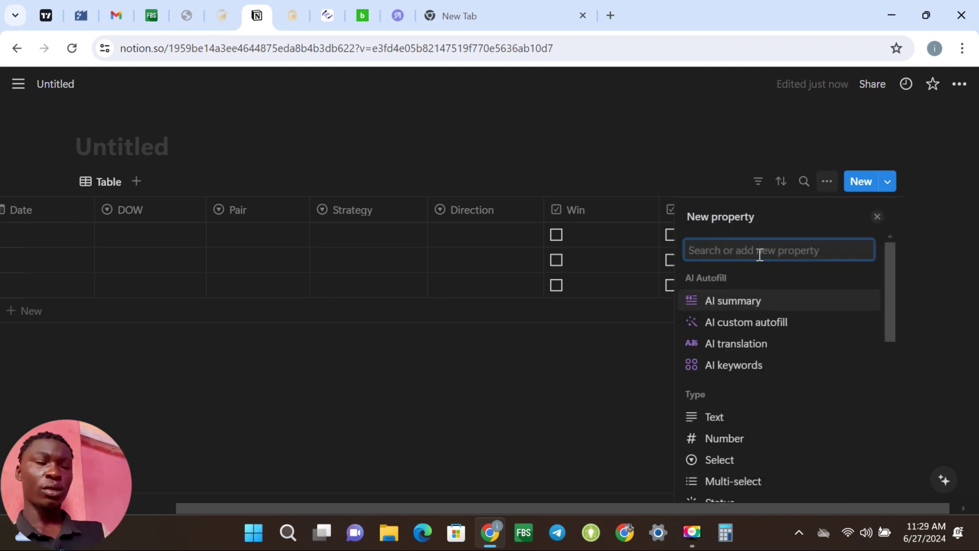
{"action": "type", "text": "Duration"}
{"action": "left_click", "coordinate": [692, 307]}
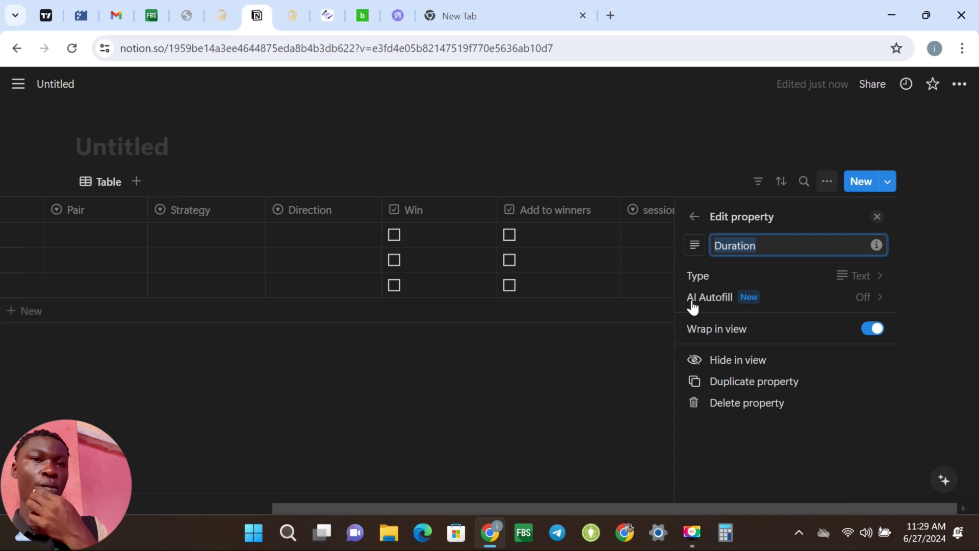
{"action": "left_click", "coordinate": [696, 276]}
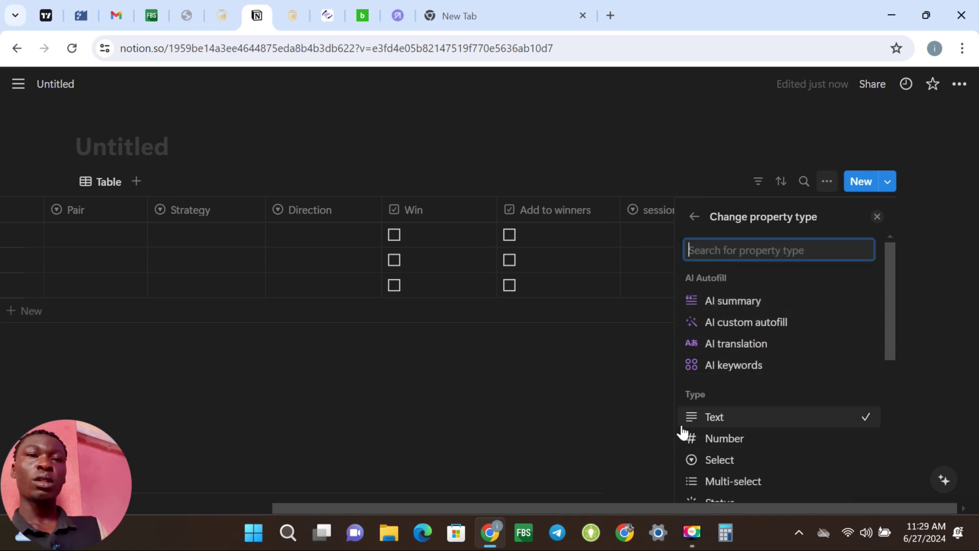
{"action": "left_click", "coordinate": [724, 426]}
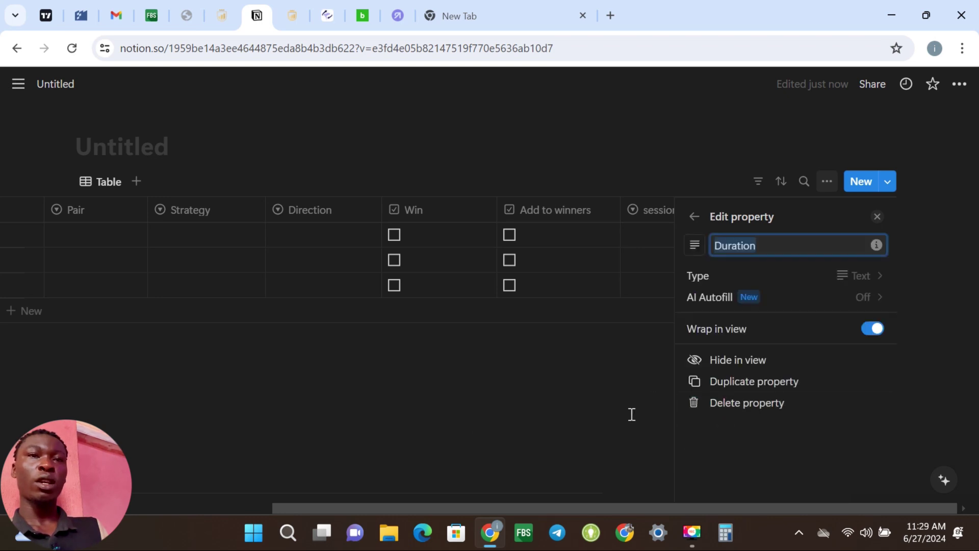
{"action": "left_click", "coordinate": [624, 436]}
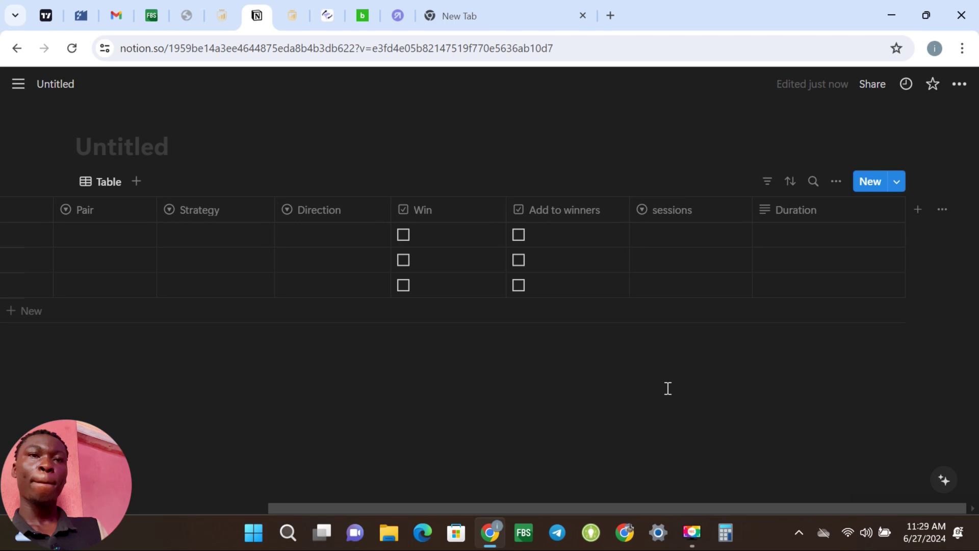
Step: Enter 14:15 as the Duration in the first row and narrow the Duration column
{"action": "left_click", "coordinate": [785, 243]}
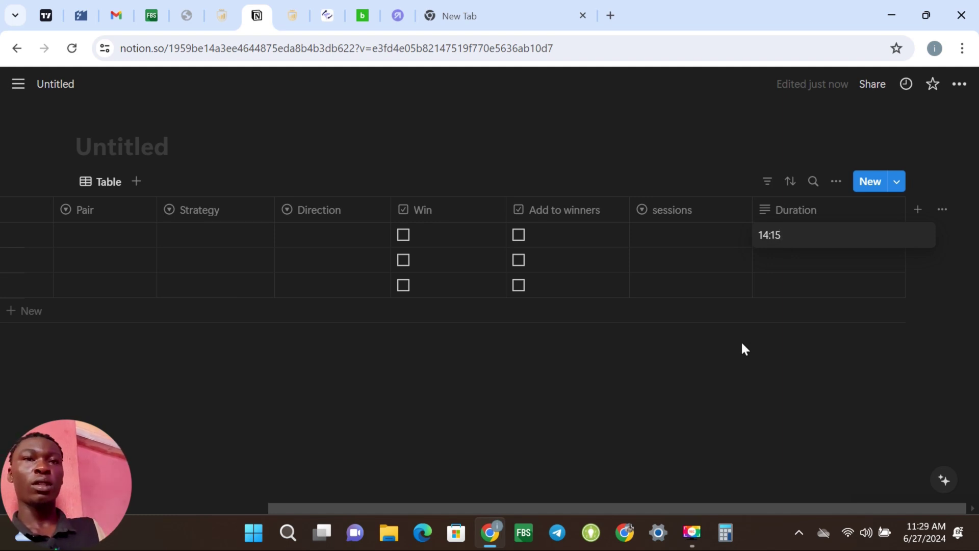
{"action": "key", "text": "Escape"}
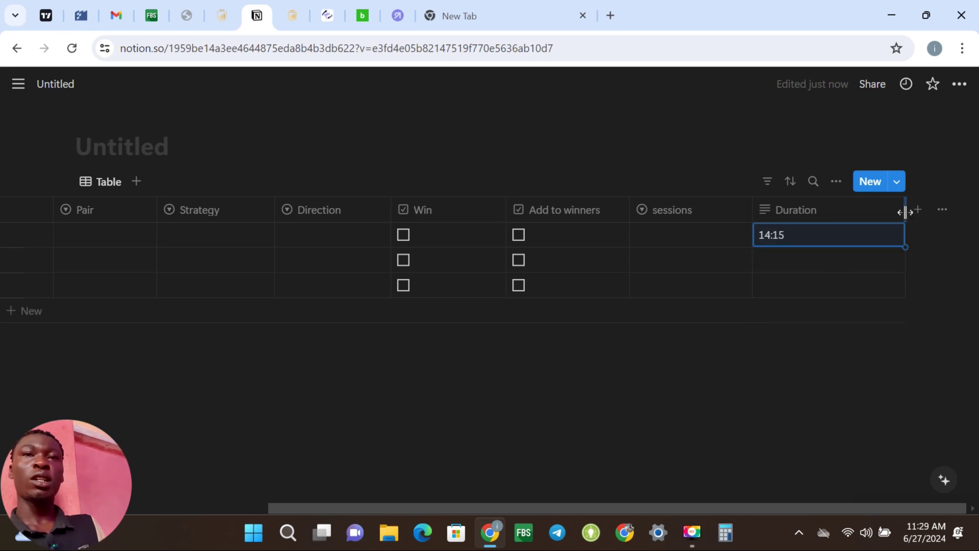
{"action": "left_click_drag", "start_coordinate": [906, 211], "coordinate": [881, 221]}
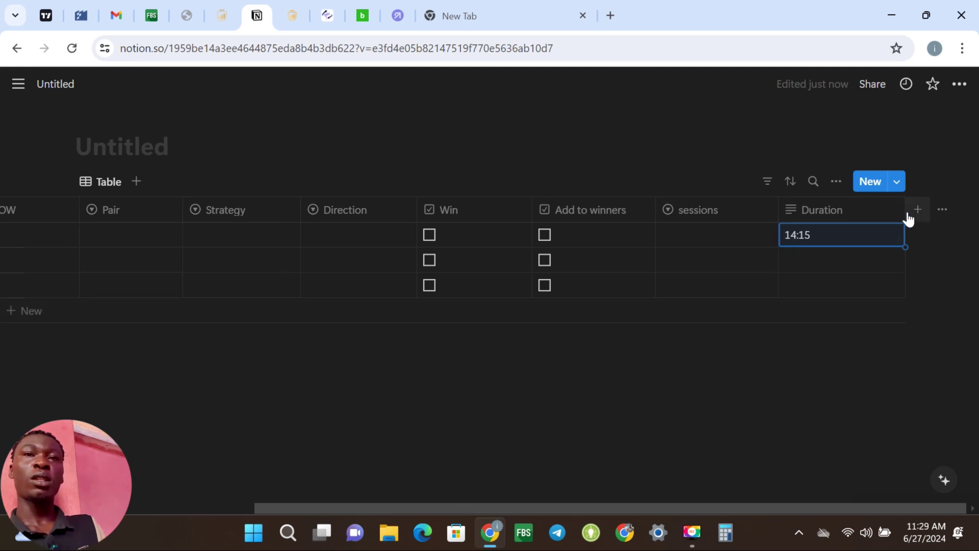
{"action": "left_click_drag", "start_coordinate": [906, 210], "coordinate": [898, 214]}
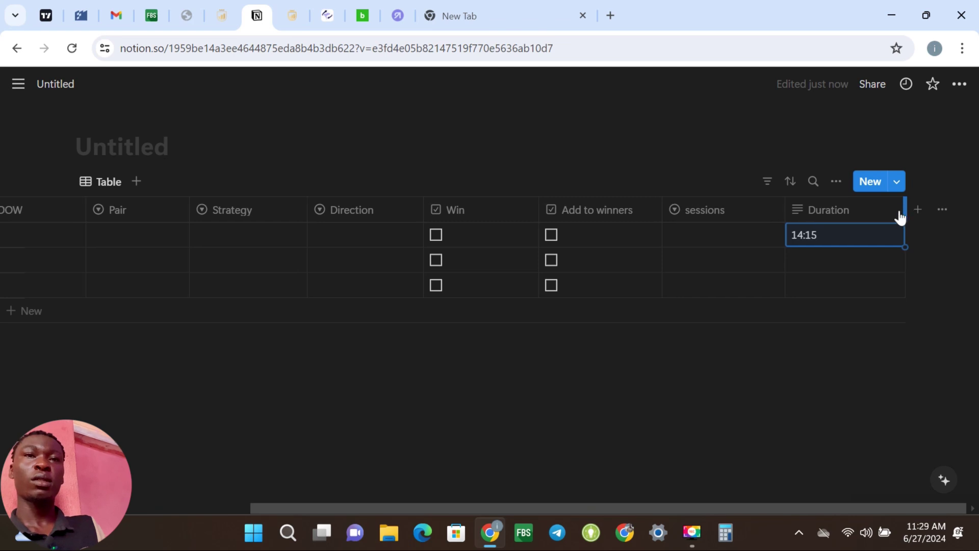
Step: Add a new property named RR after Duration, with type Number and shown as a number
{"action": "left_click", "coordinate": [916, 213]}
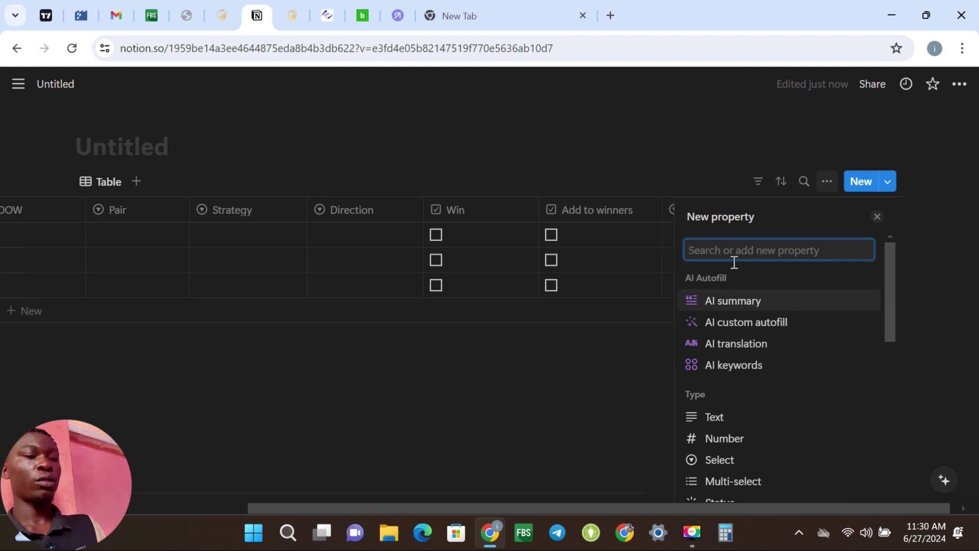
{"action": "type", "text": "RR"}
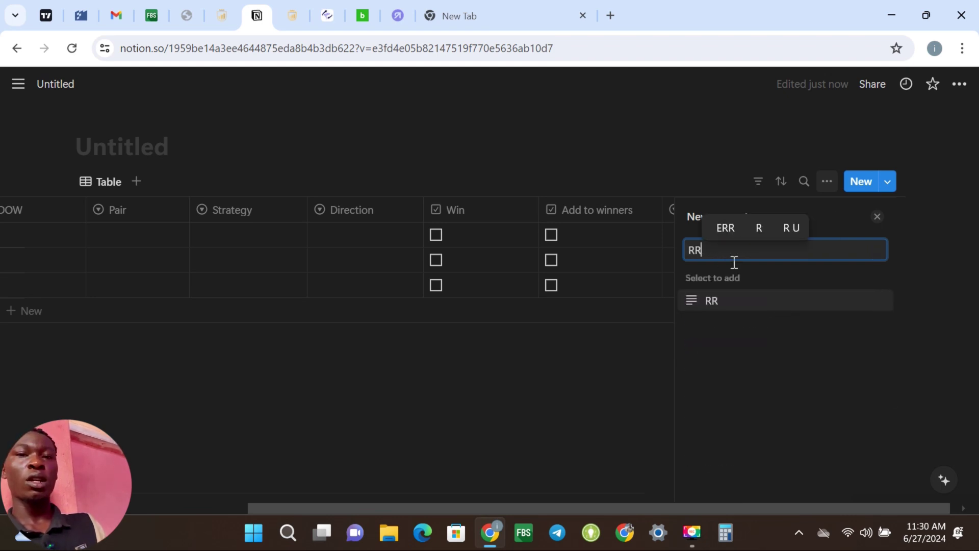
{"action": "left_click", "coordinate": [690, 306]}
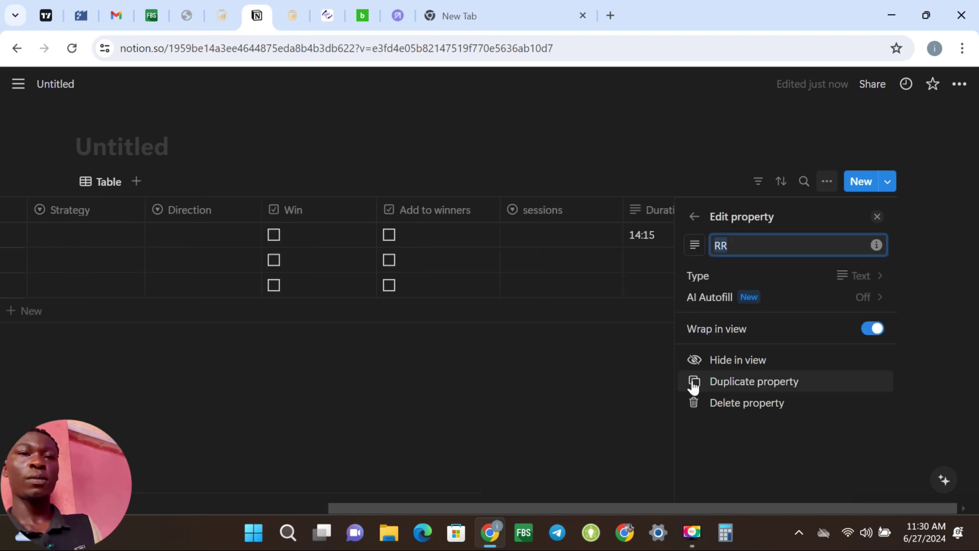
{"action": "left_click", "coordinate": [712, 280]}
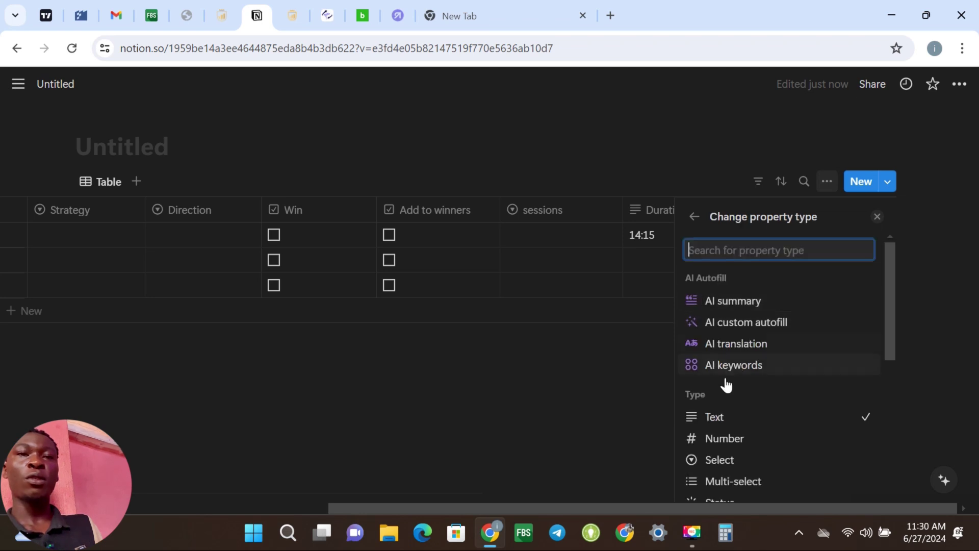
{"action": "left_click", "coordinate": [717, 441]}
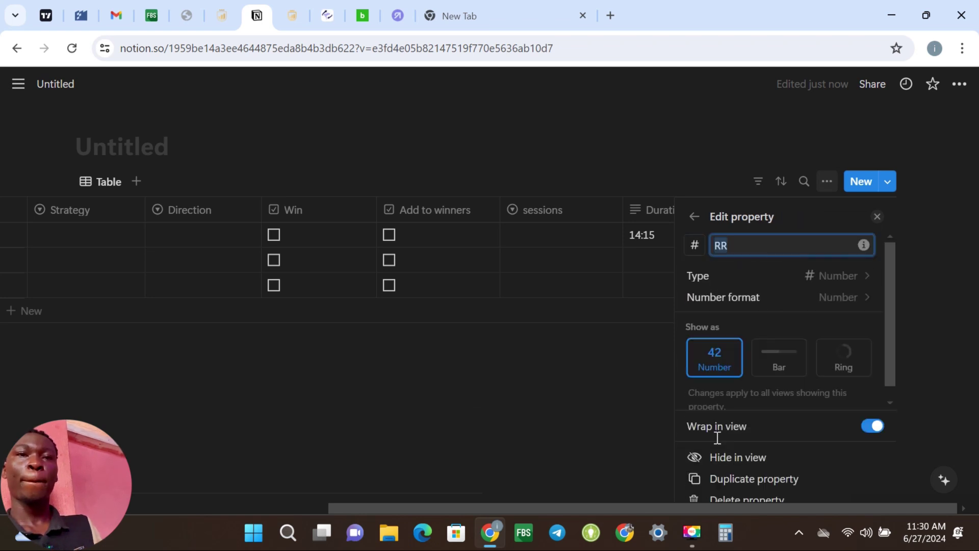
{"action": "left_click", "coordinate": [713, 363]}
{"action": "left_click", "coordinate": [633, 376]}
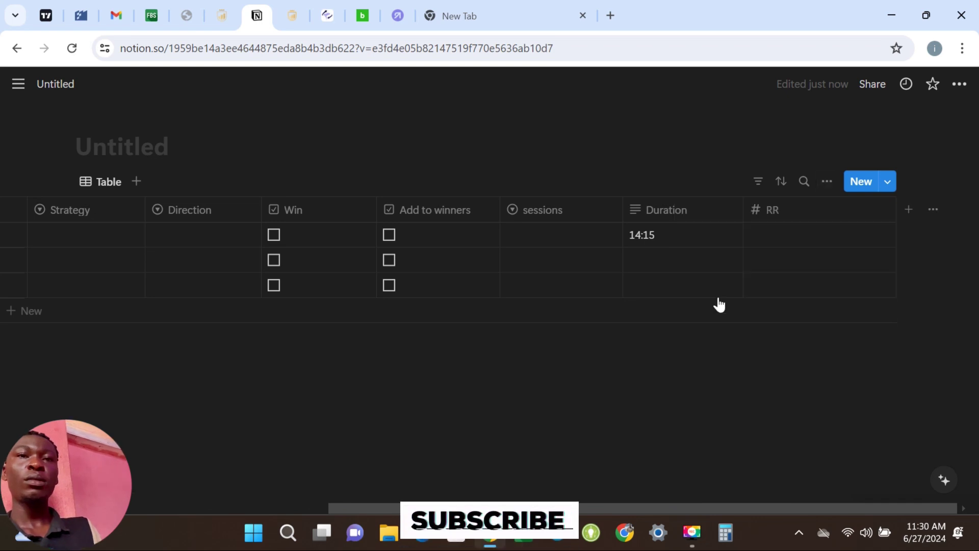
Step: Enter 3.5 as the RR in the first row and narrow the RR column
{"action": "left_click", "coordinate": [790, 239]}
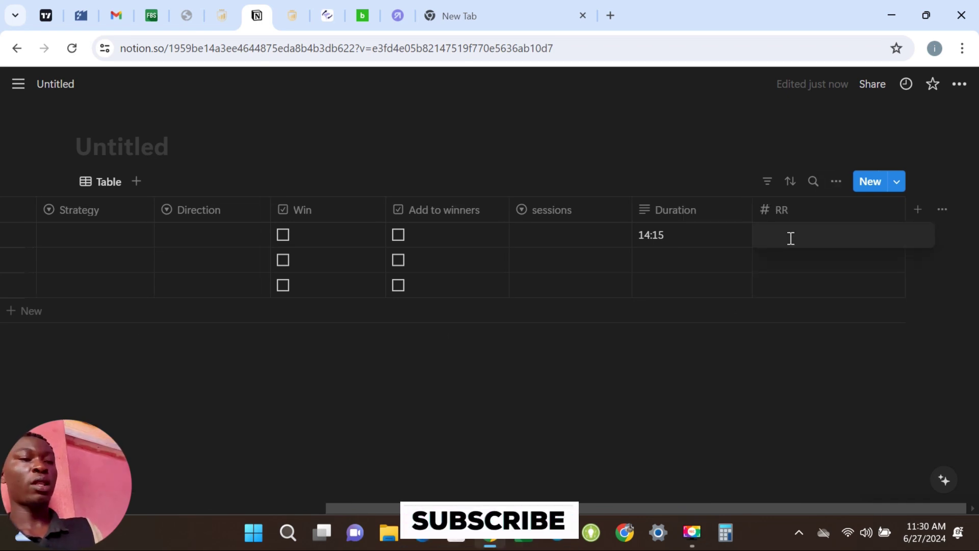
{"action": "type", "text": "3"}
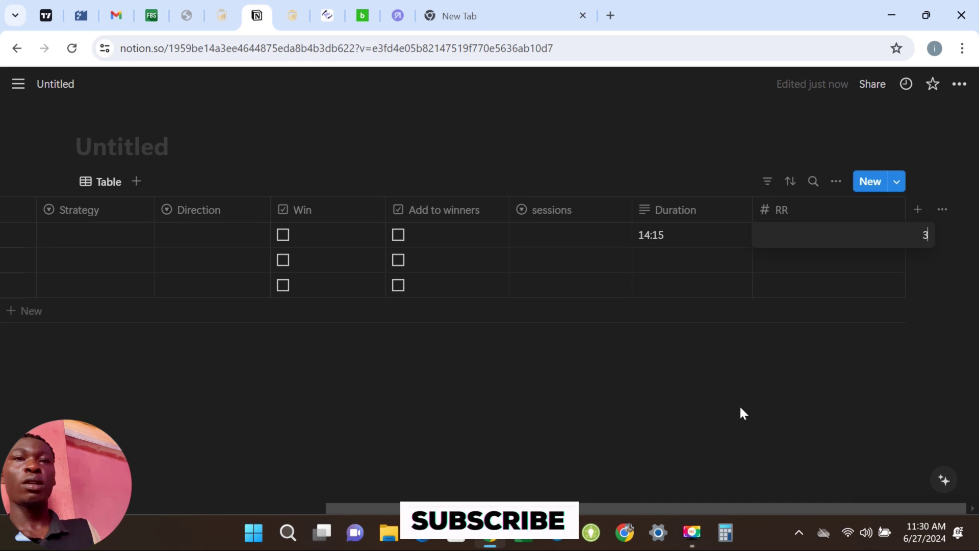
{"action": "key", "text": "Return"}
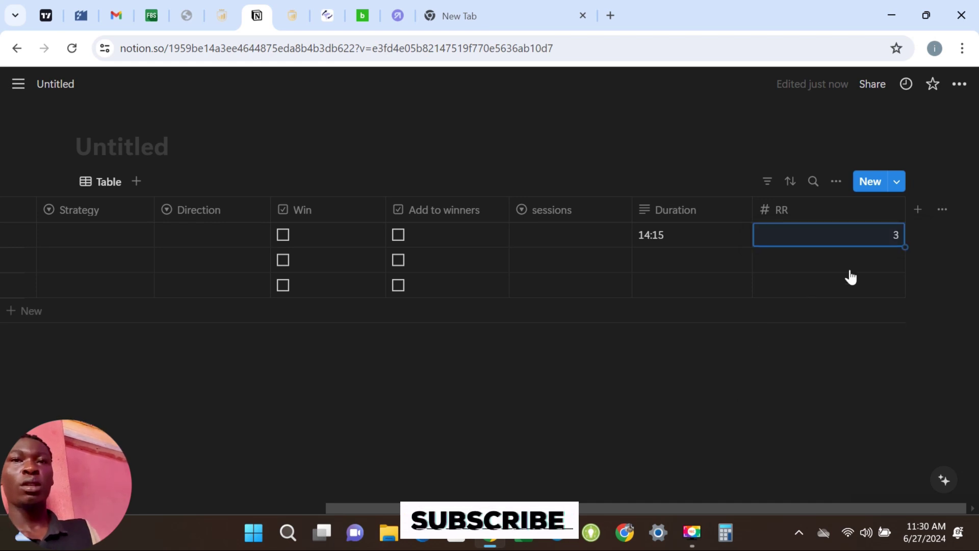
{"action": "left_click", "coordinate": [887, 238]}
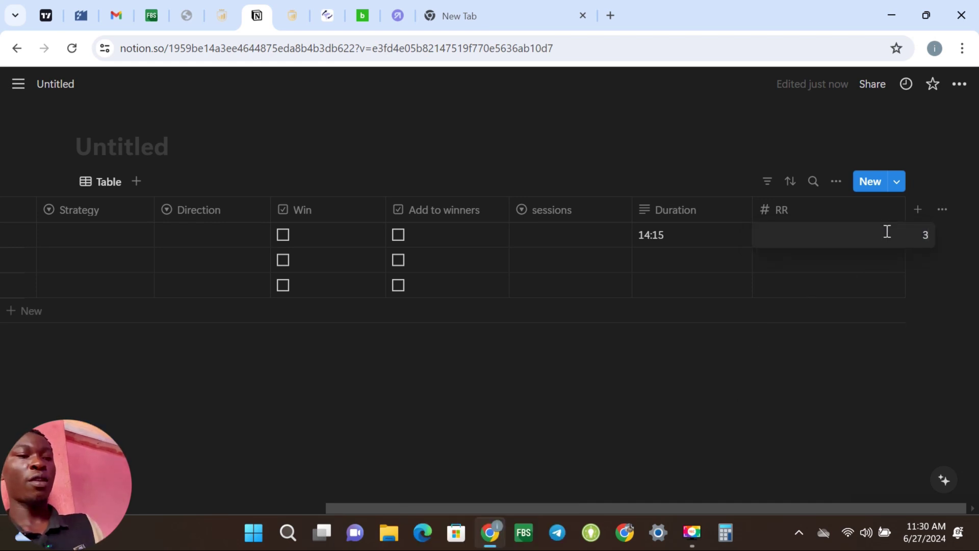
{"action": "type", "text": ".5"}
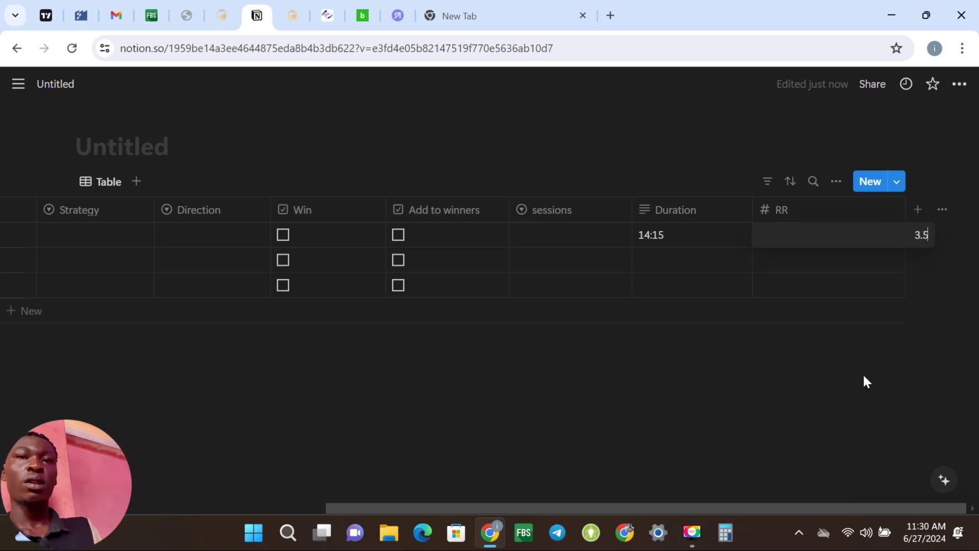
{"action": "key", "text": "Return"}
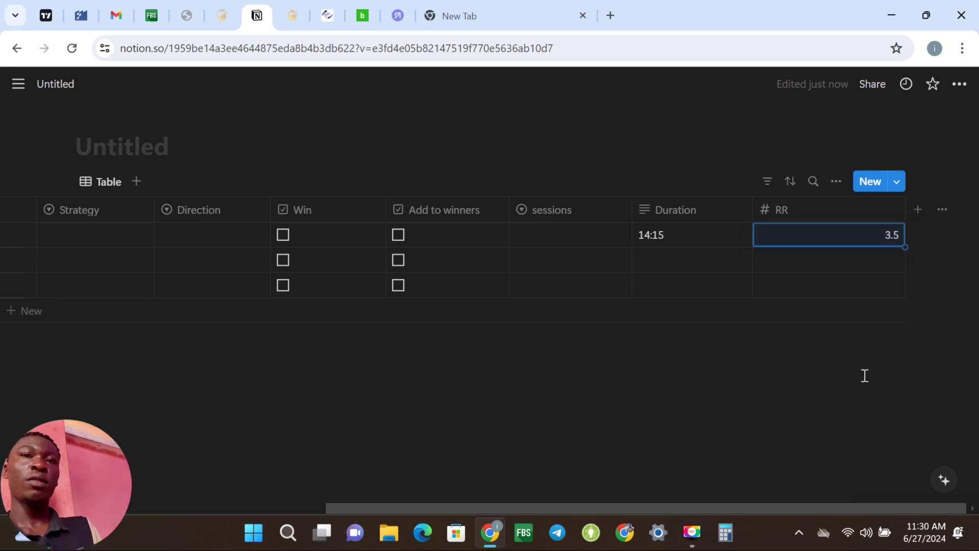
{"action": "left_click", "coordinate": [813, 380]}
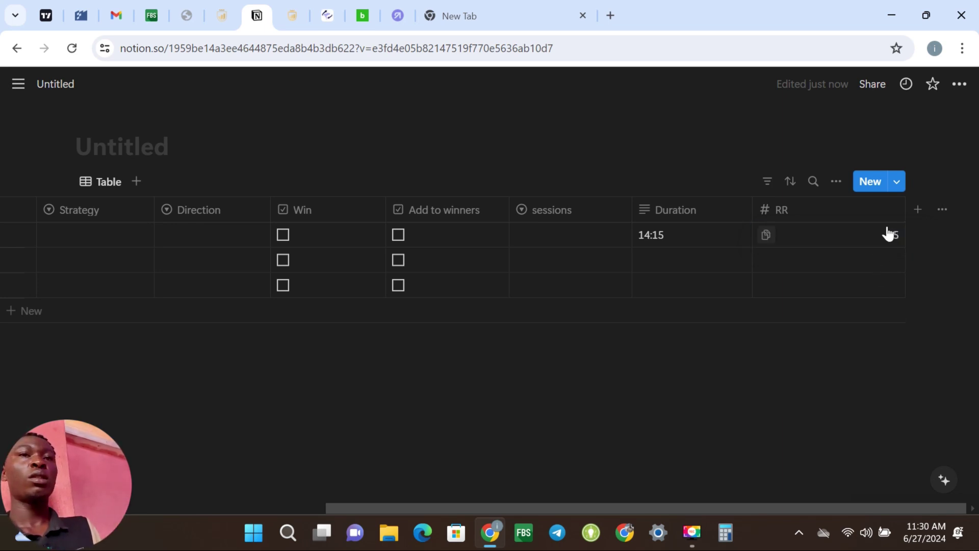
{"action": "left_click_drag", "start_coordinate": [905, 212], "coordinate": [876, 220]}
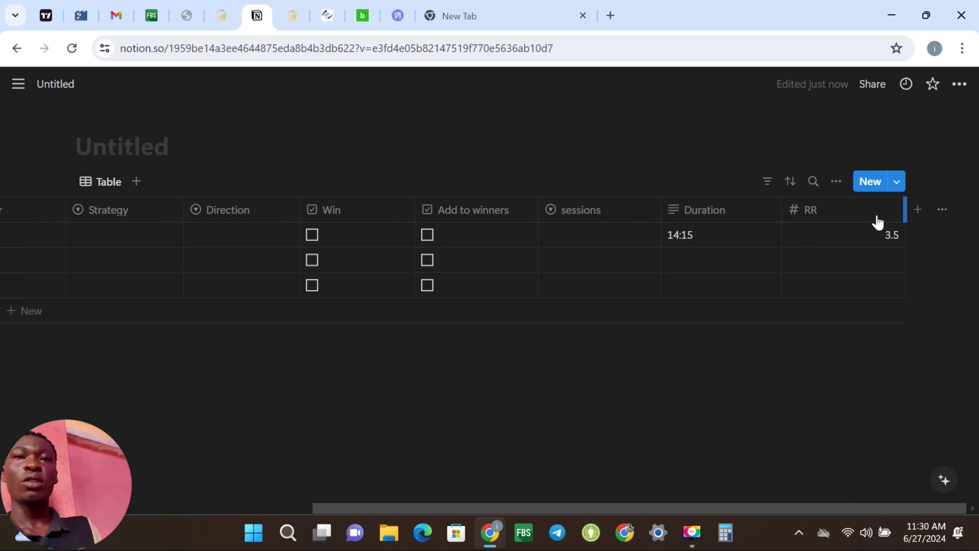
Step: Add a new property named Potential RR after RR and set its type to Number
{"action": "left_click", "coordinate": [918, 210]}
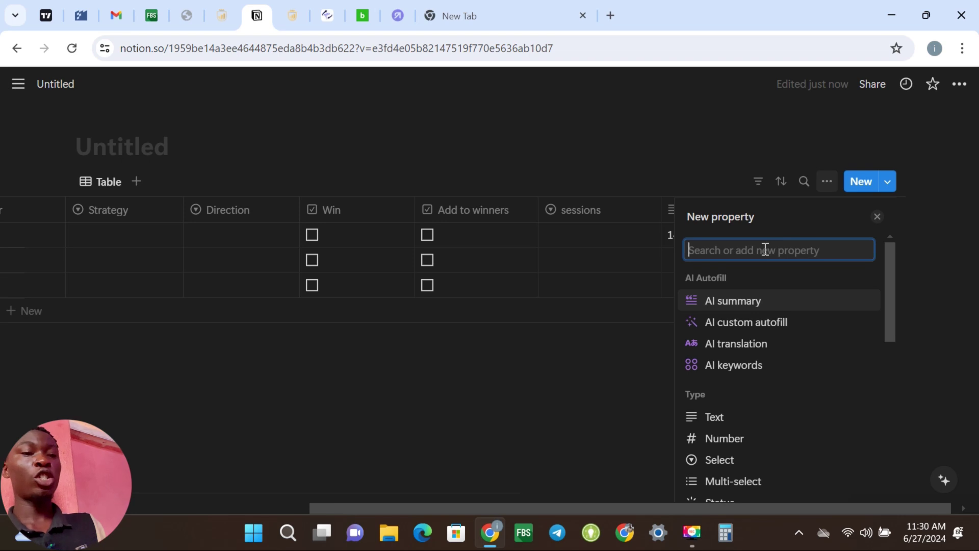
{"action": "type", "text": "P"}
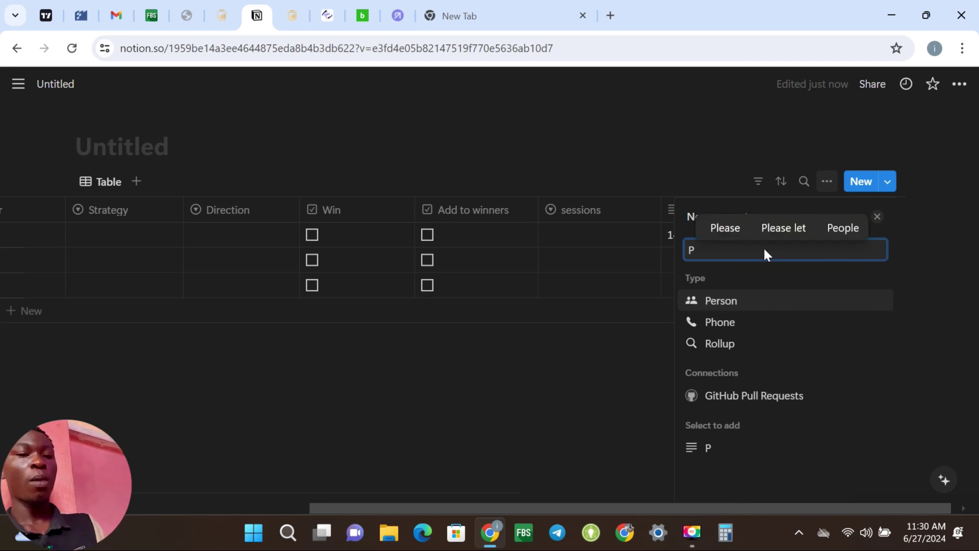
{"action": "type", "text": "oten"}
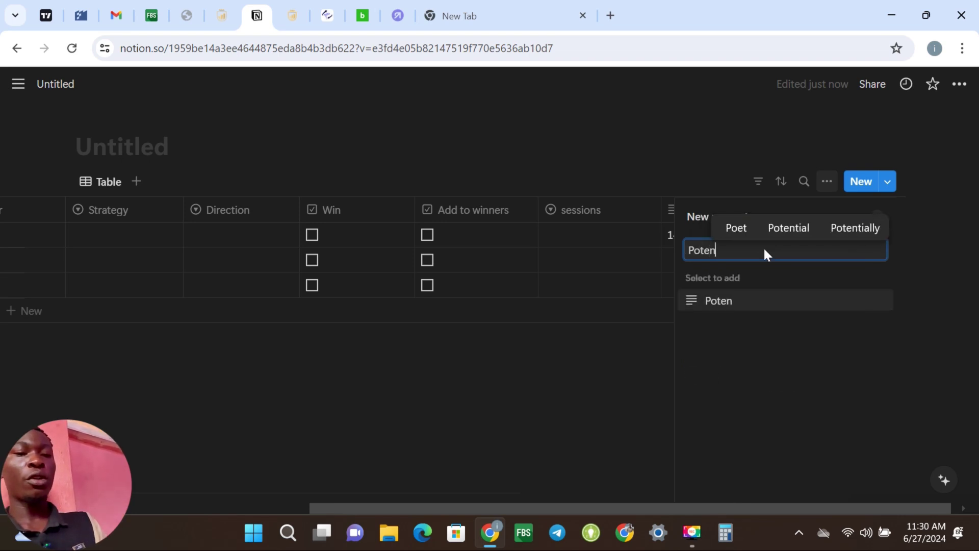
{"action": "type", "text": "tial"}
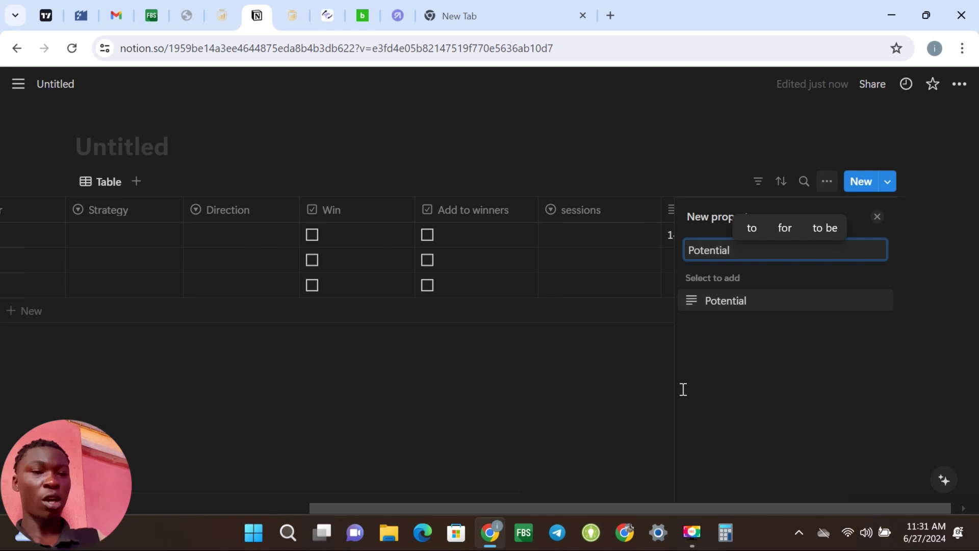
{"action": "type", "text": "RR"}
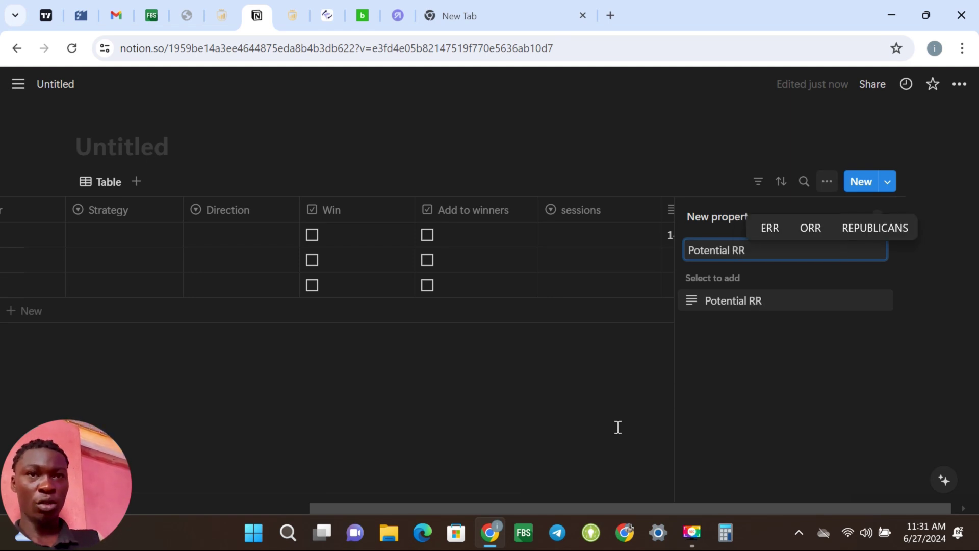
{"action": "left_click", "coordinate": [689, 306]}
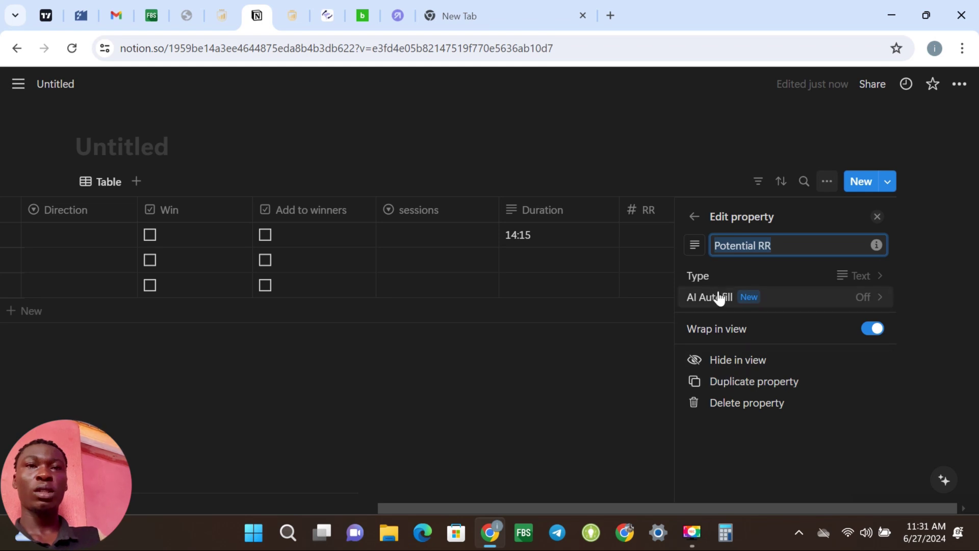
{"action": "left_click", "coordinate": [718, 276]}
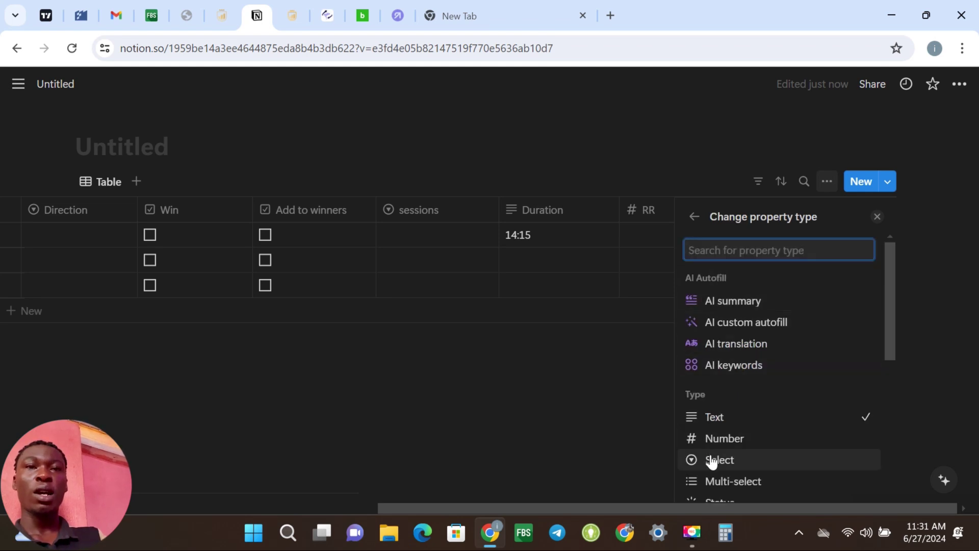
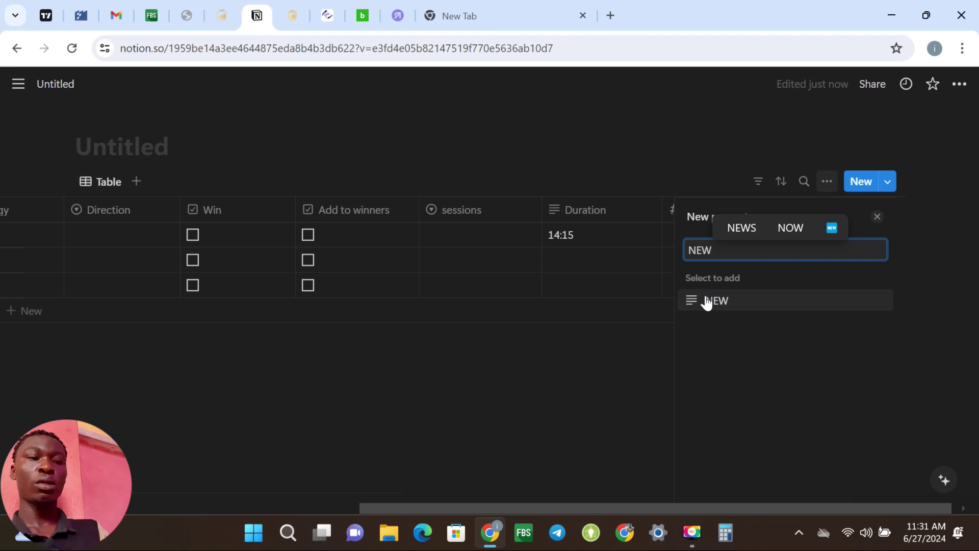
Step: Name the next new property News instead of NEW, add it after Potential RR, and set its type to Select
{"action": "key", "text": "BackSpace"}
{"action": "key", "text": "BackSpace"}
{"action": "key", "text": "BackSpace"}
{"action": "key", "text": "BackSpace"}
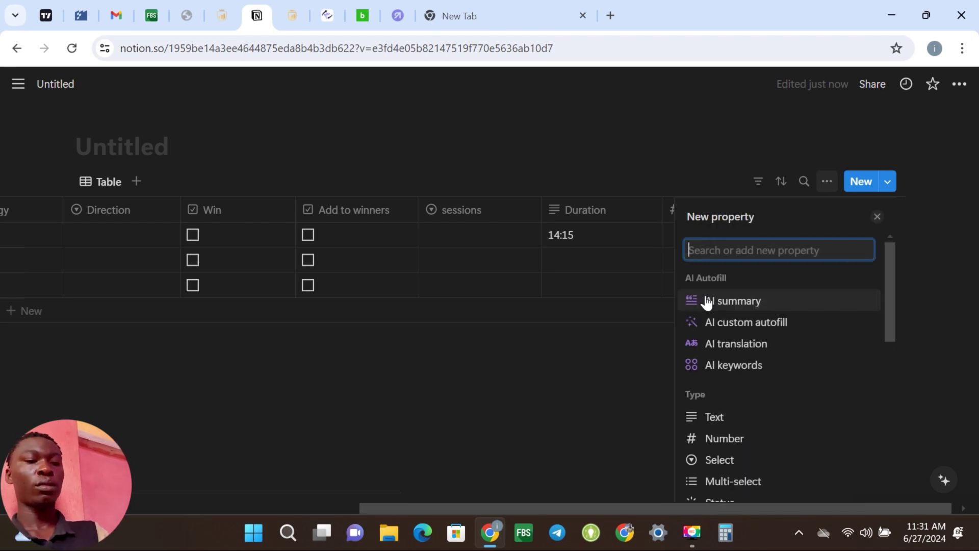
{"action": "type", "text": "News"}
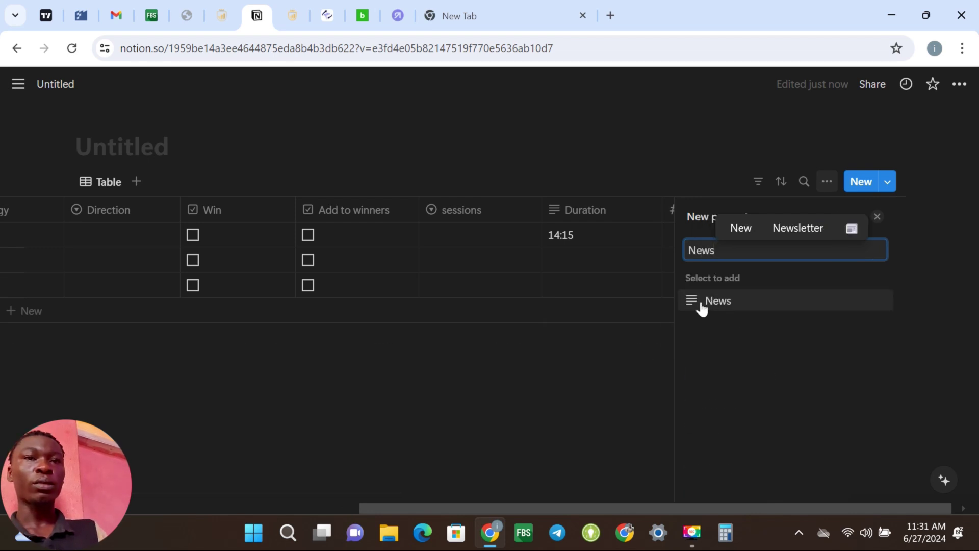
{"action": "left_click", "coordinate": [704, 306]}
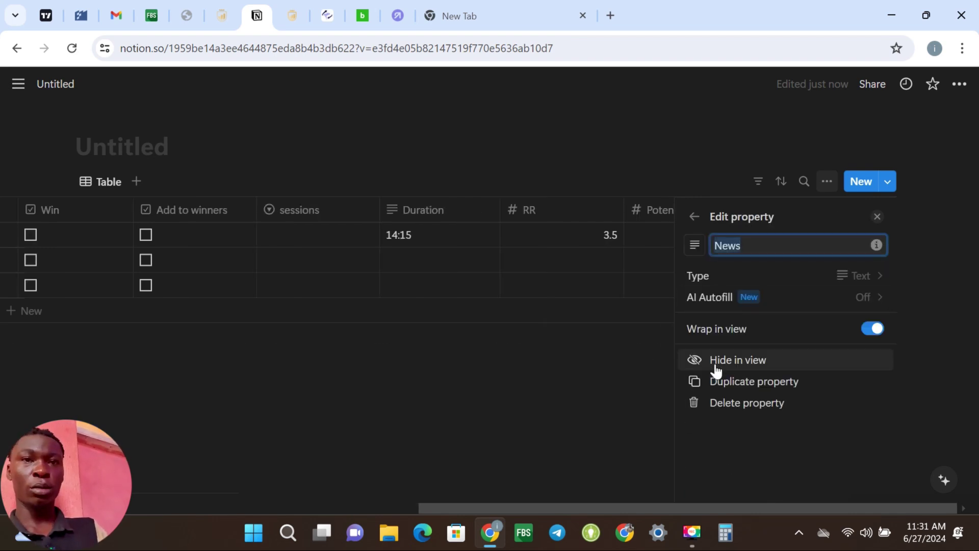
{"action": "left_click", "coordinate": [704, 281]}
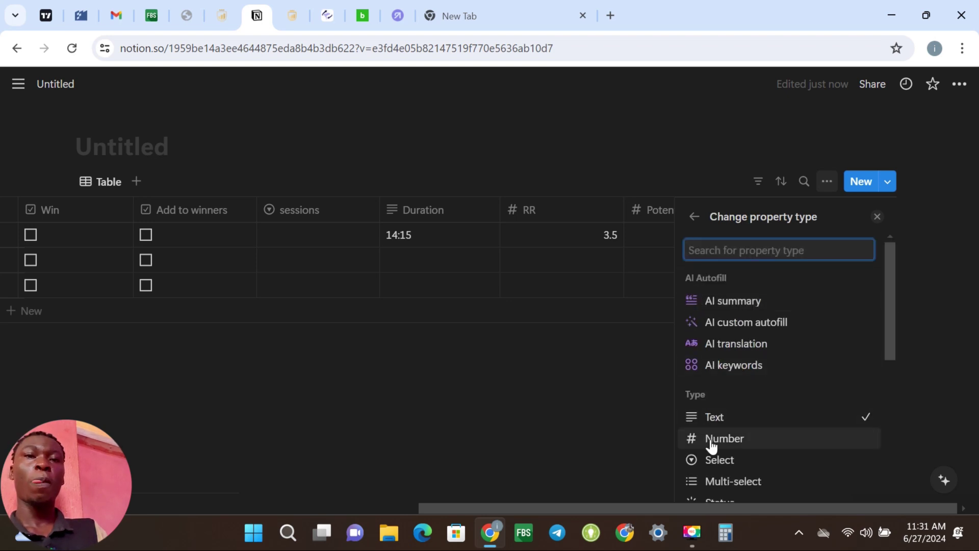
{"action": "left_click", "coordinate": [729, 466]}
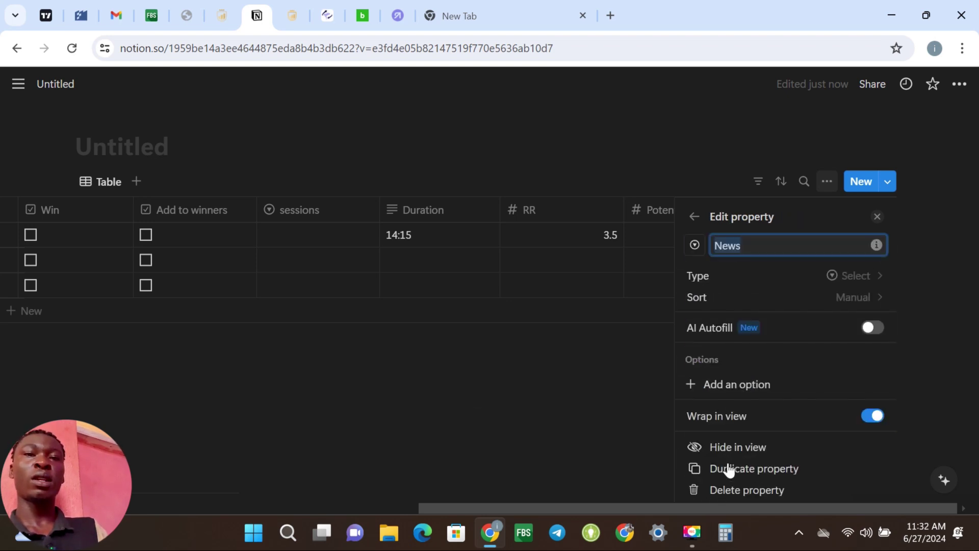
Step: Add the options NFP, FOMC, PPI, CPI and Others to the News property
{"action": "left_click", "coordinate": [724, 388]}
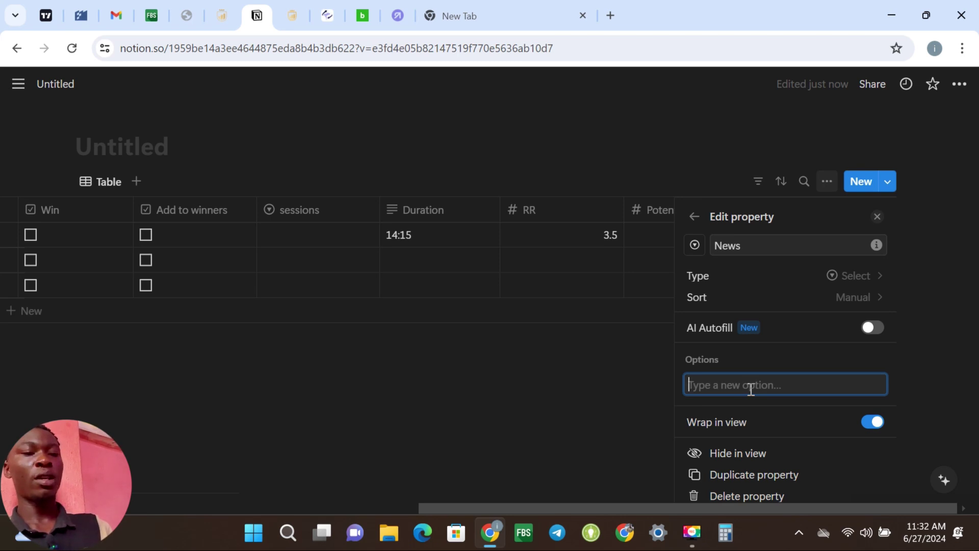
{"action": "type", "text": "NFP"}
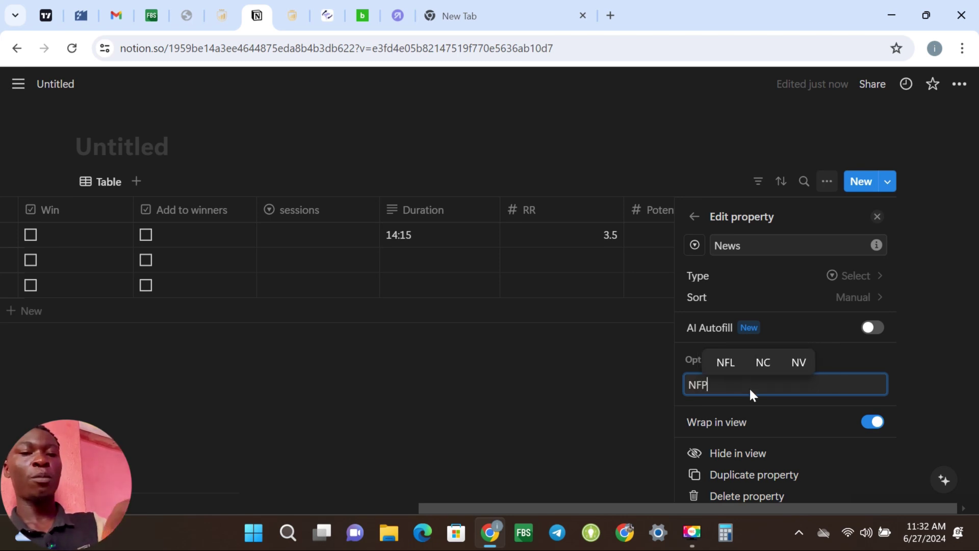
{"action": "key", "text": "Return"}
{"action": "type", "text": "F"}
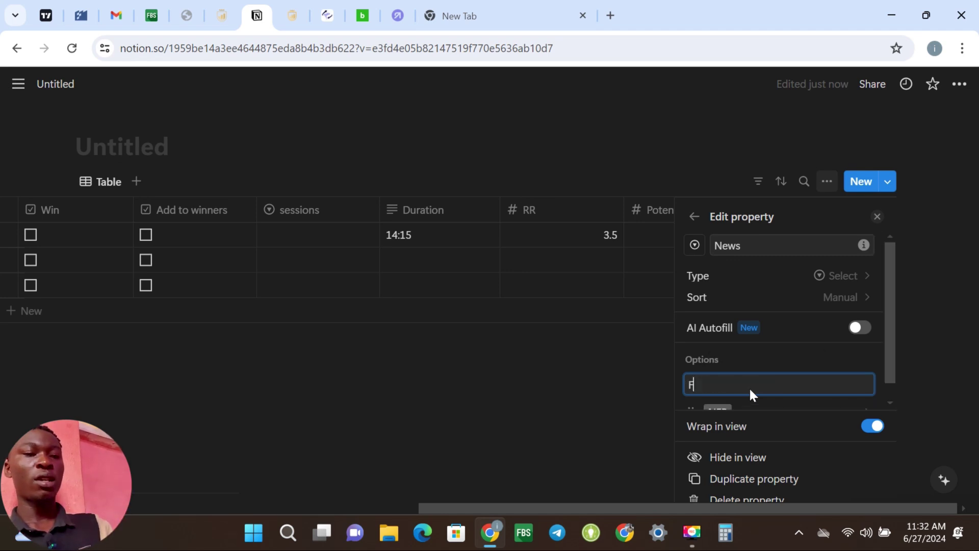
{"action": "type", "text": "OMC"}
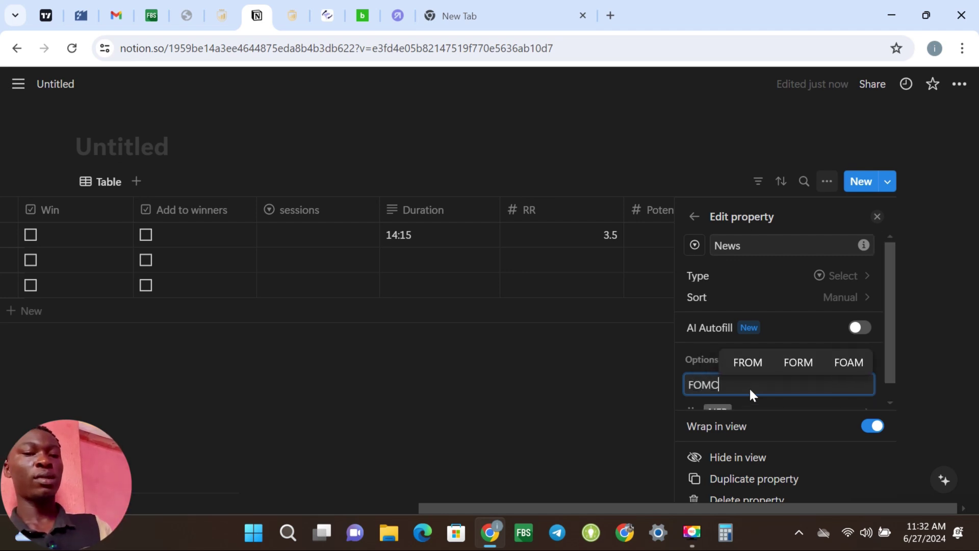
{"action": "key", "text": "Return"}
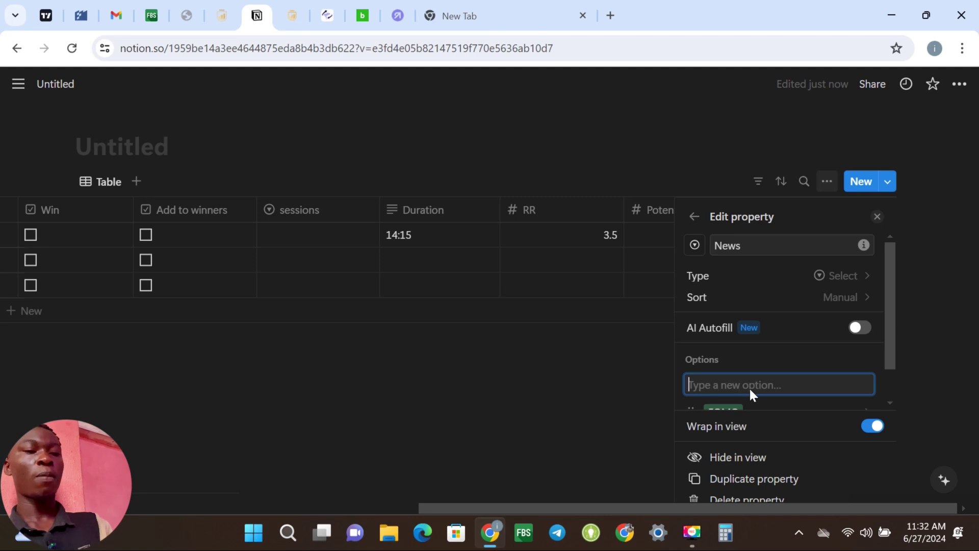
{"action": "type", "text": "PPI"}
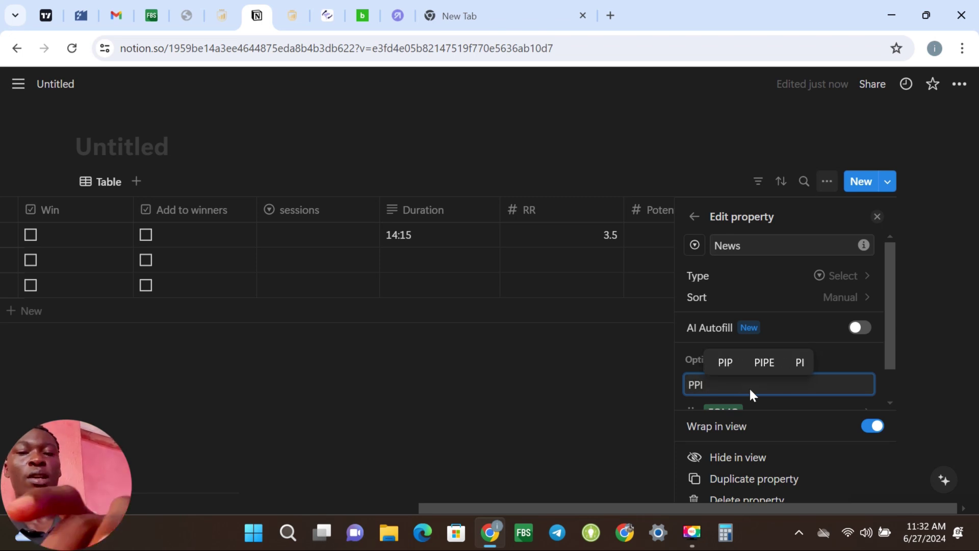
{"action": "key", "text": "Return"}
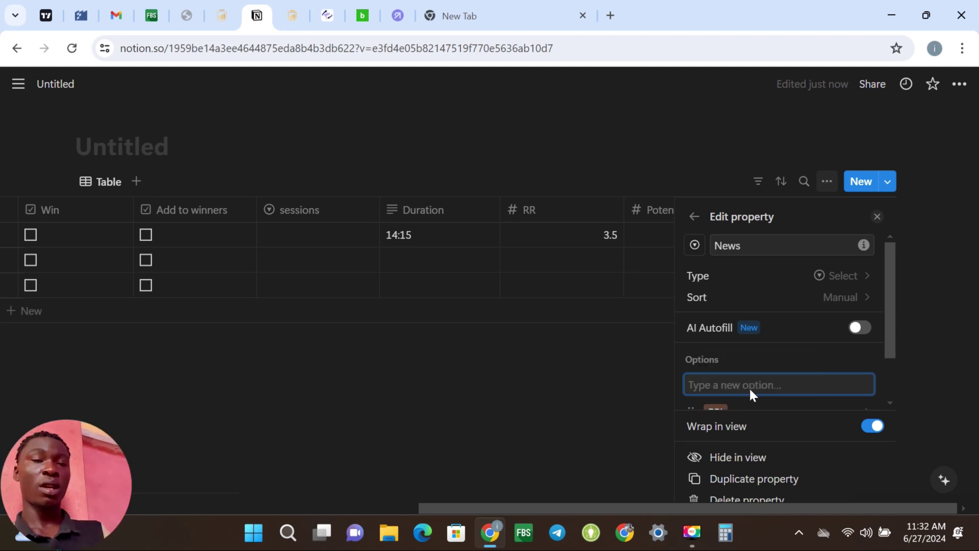
{"action": "type", "text": "CPI"}
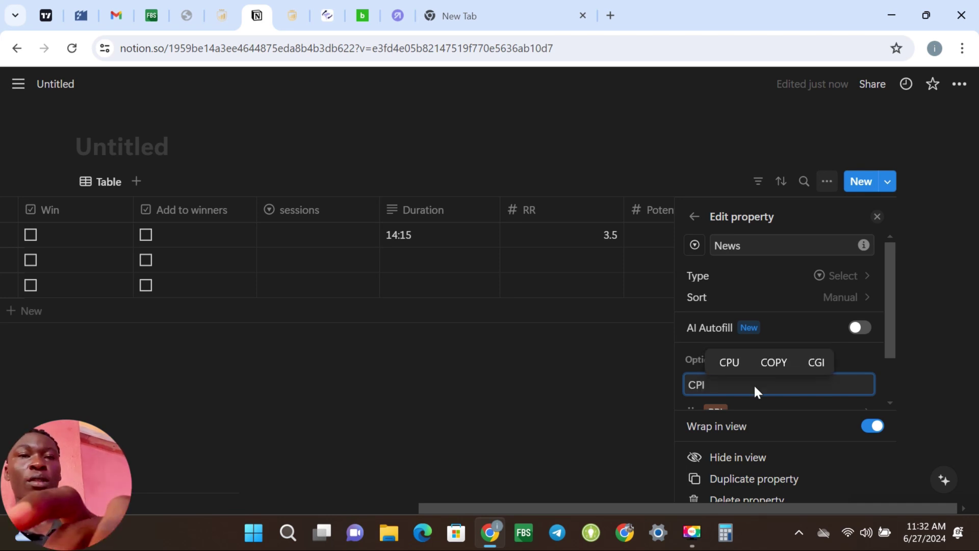
{"action": "key", "text": "Return"}
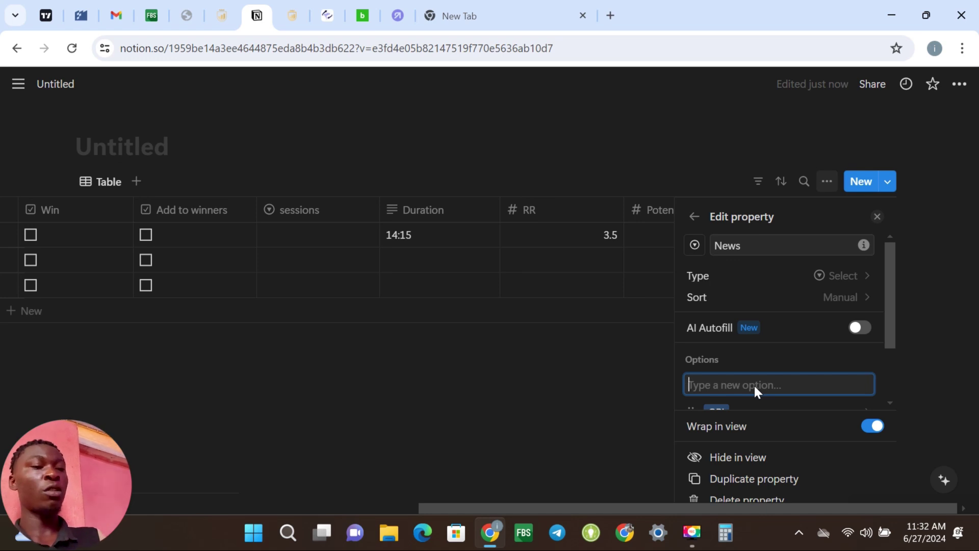
{"action": "type", "text": "O"}
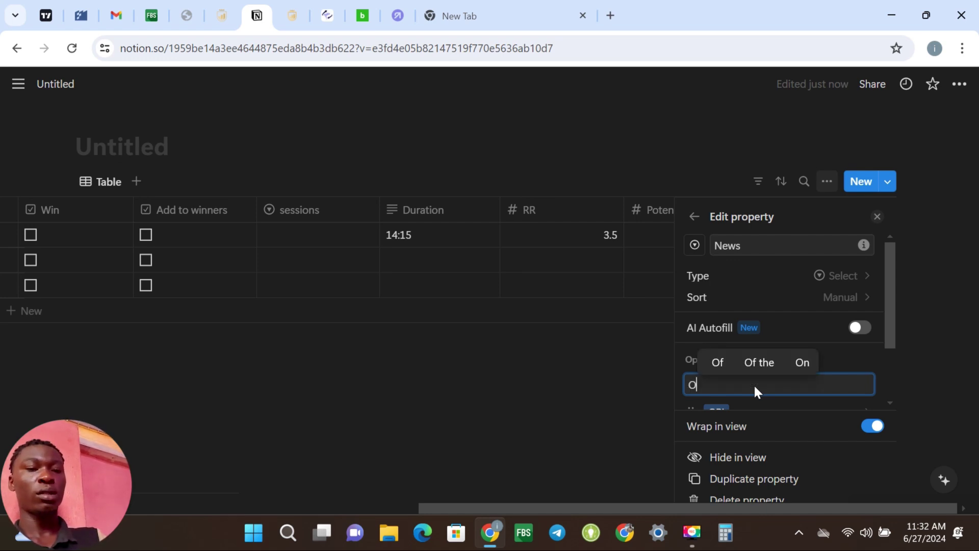
{"action": "type", "text": "thers"}
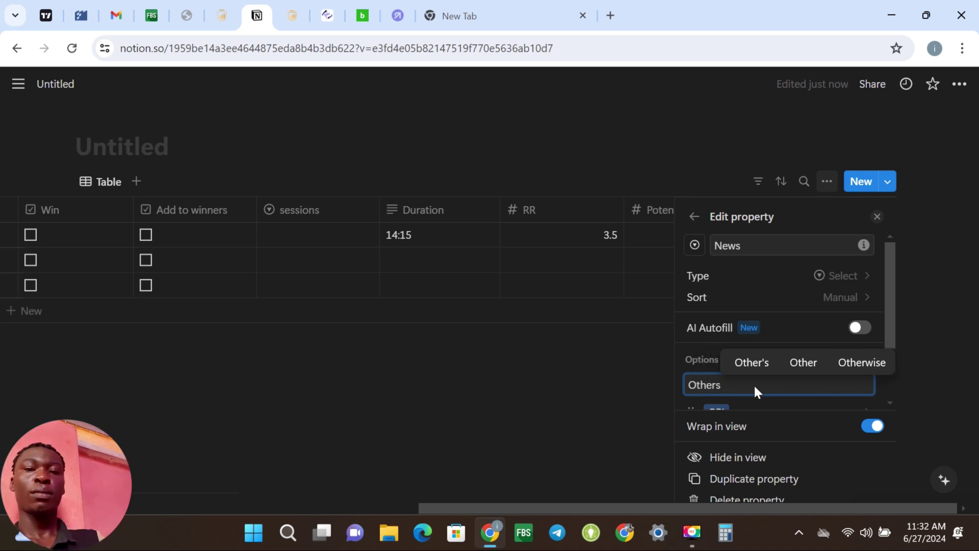
{"action": "key", "text": "Return"}
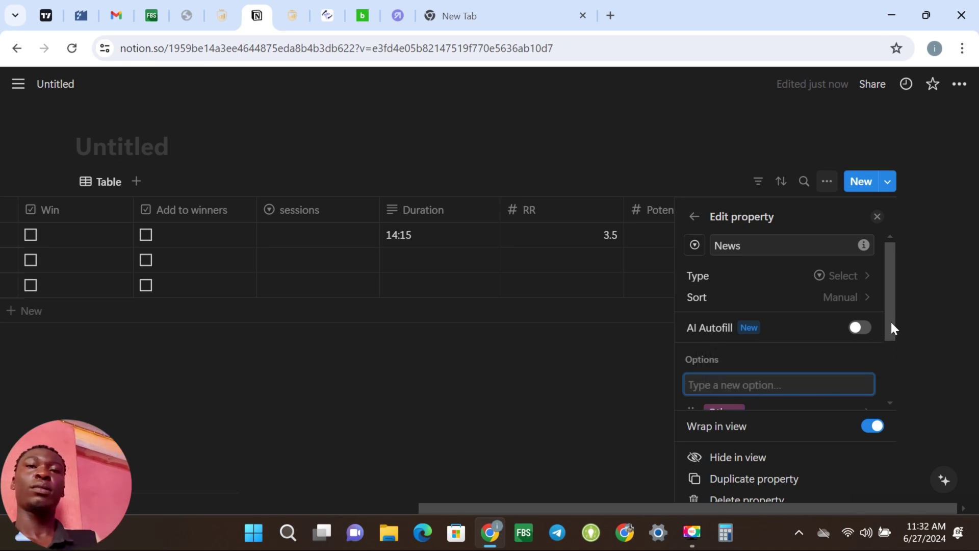
{"action": "left_click", "coordinate": [549, 422]}
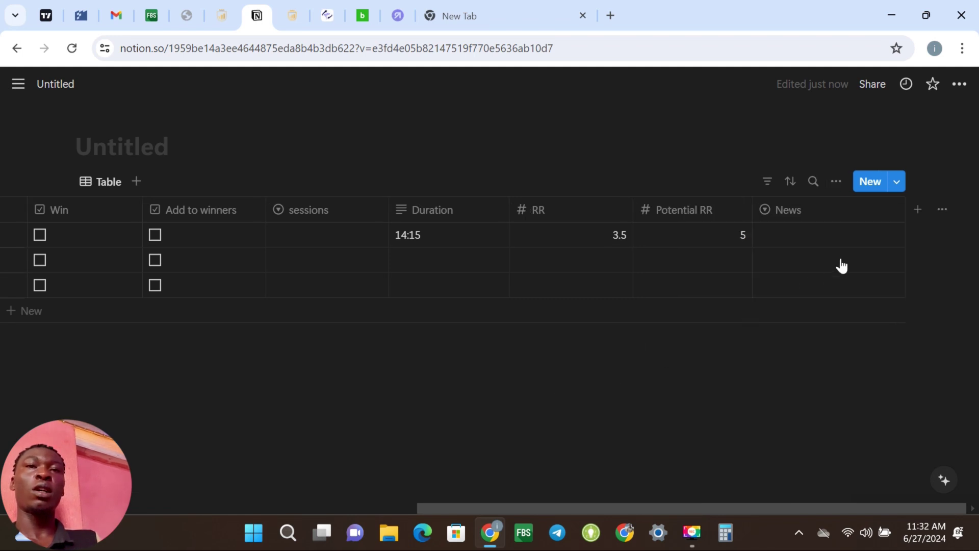
Step: View the News options in the first row without choosing one, and narrow the News column
{"action": "left_click", "coordinate": [810, 242]}
{"action": "left_click", "coordinate": [666, 404]}
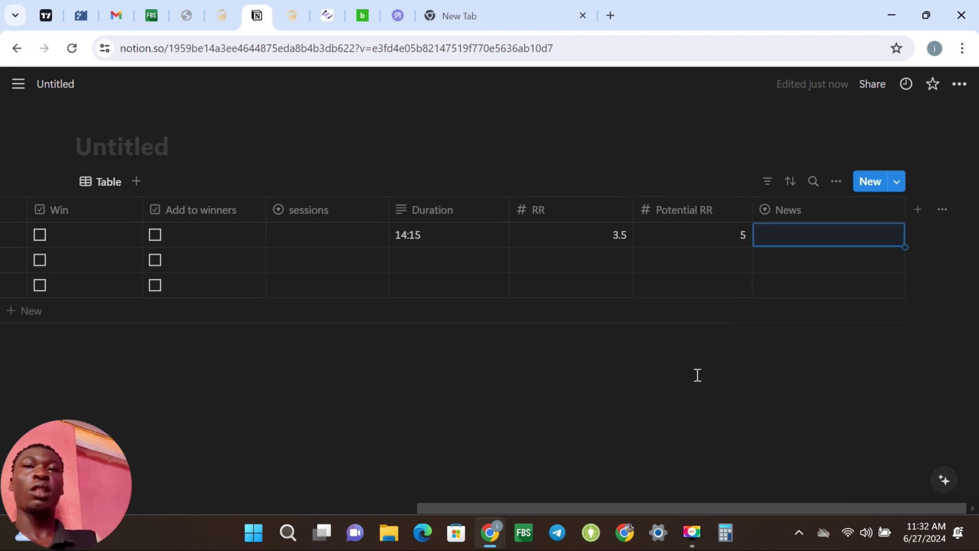
{"action": "scroll", "coordinate": [913, 225], "scroll_direction": "left", "scroll_amount": 1}
Step: Add a new property named "Why i took this trade" after News, with type Text
{"action": "left_click", "coordinate": [921, 220]}
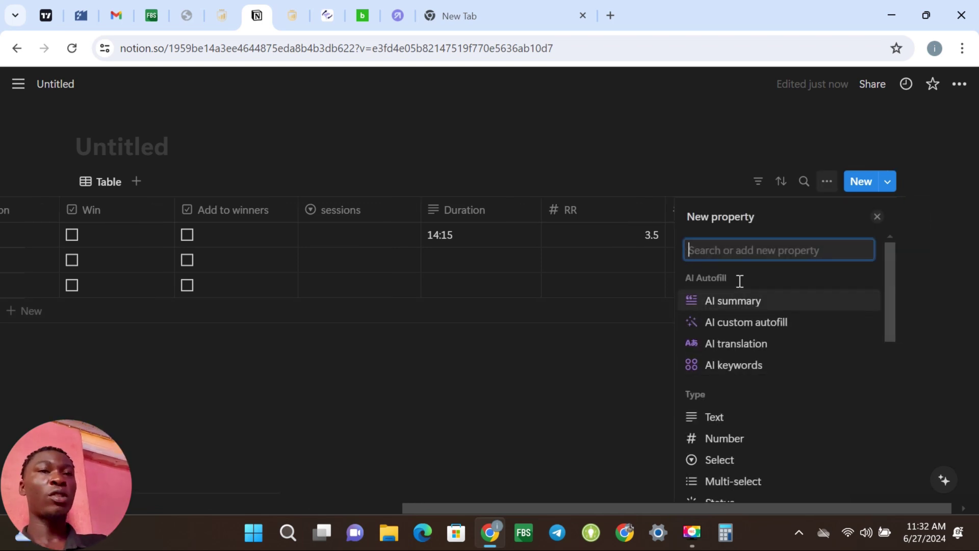
{"action": "type", "text": "why"}
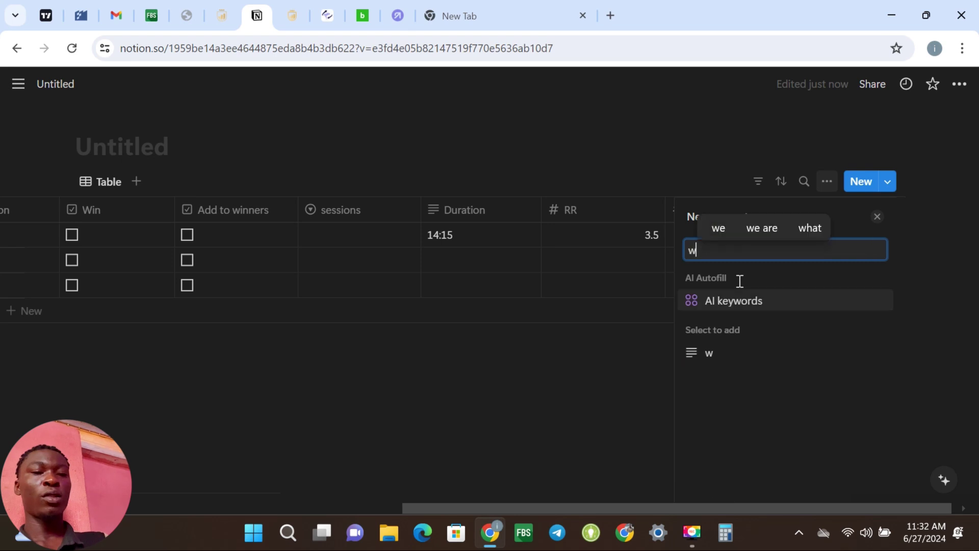
{"action": "key", "text": "BackSpace"}
{"action": "key", "text": "BackSpace"}
{"action": "key", "text": "BackSpace"}
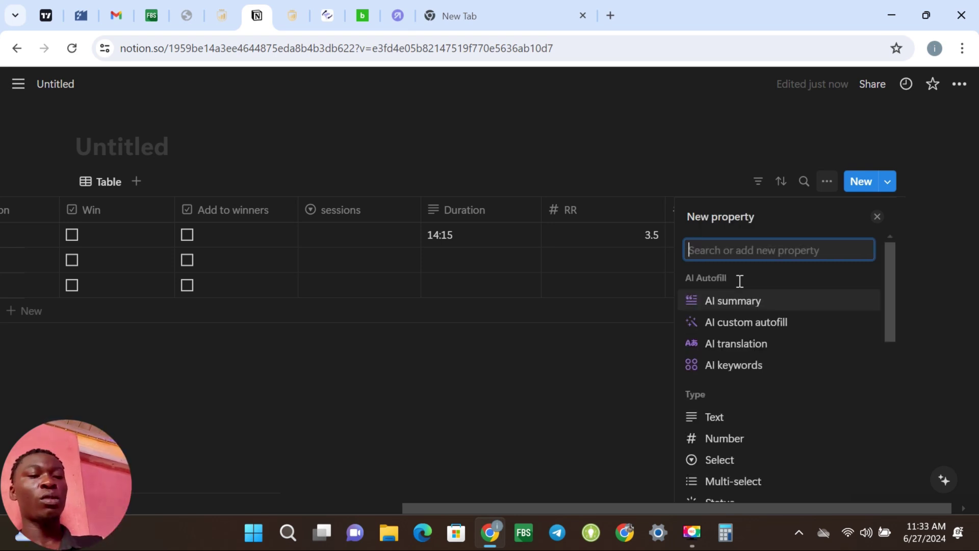
{"action": "type", "text": "Why i took this trade"}
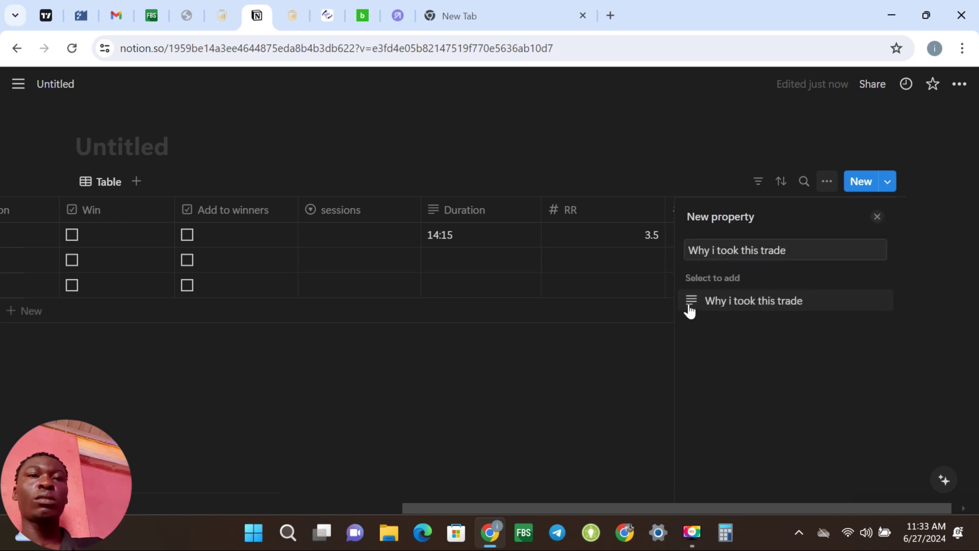
{"action": "left_click", "coordinate": [688, 306]}
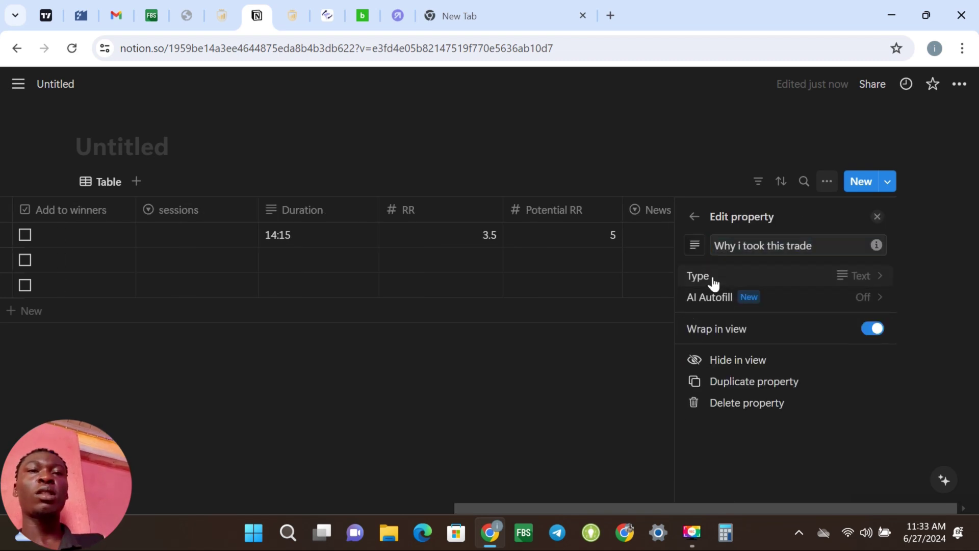
{"action": "left_click", "coordinate": [710, 280]}
{"action": "left_click", "coordinate": [716, 420]}
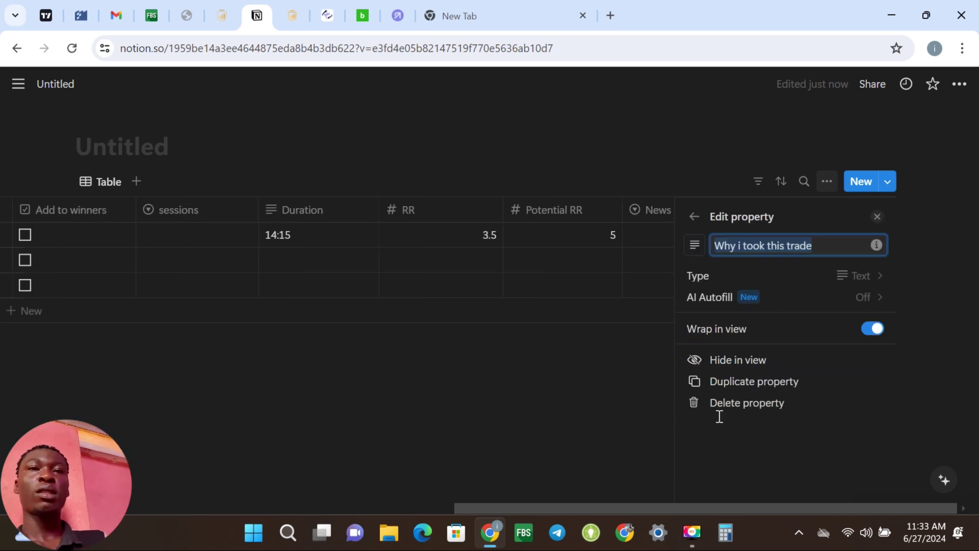
{"action": "left_click", "coordinate": [620, 397]}
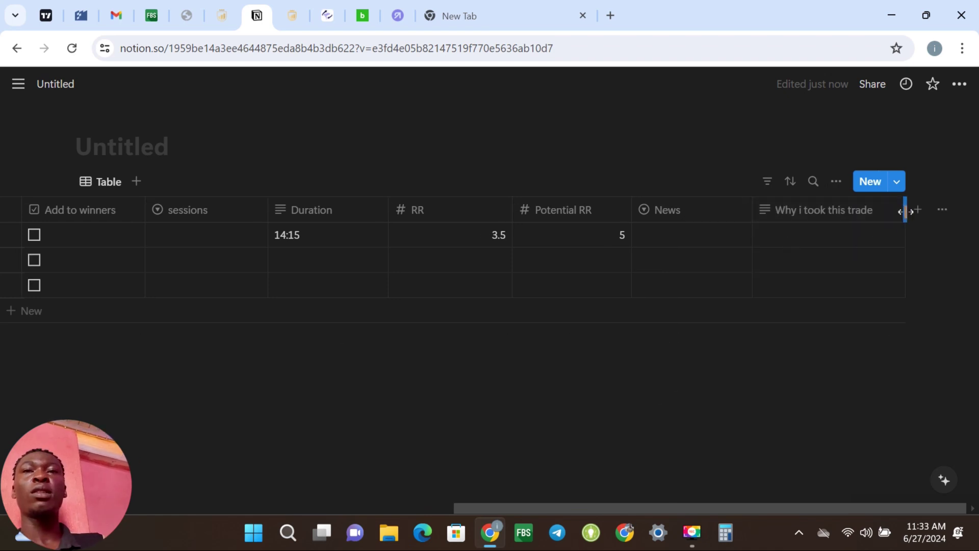
Step: Narrow the "Why i took this trade" column to fit its title and view its empty first-row cell
{"action": "left_click_drag", "start_coordinate": [906, 210], "coordinate": [884, 221]}
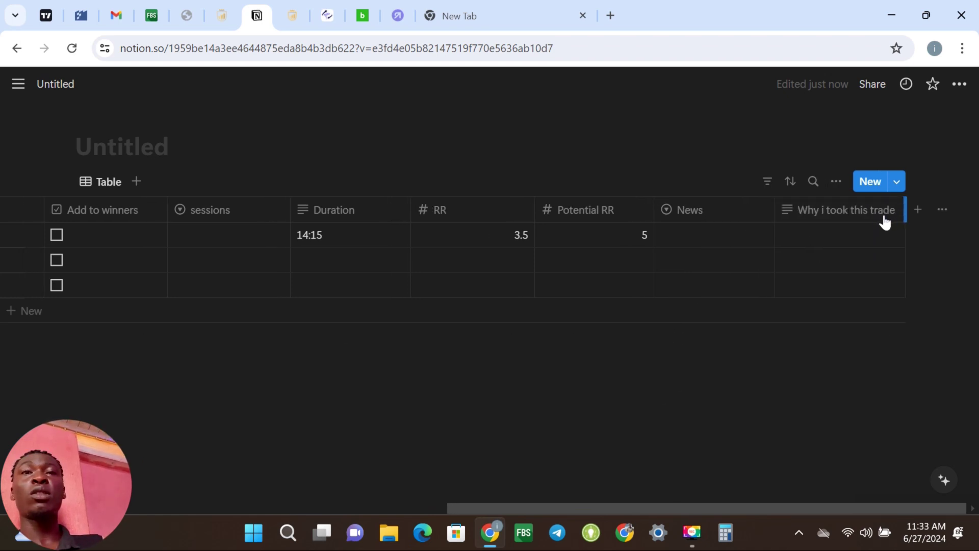
{"action": "left_click", "coordinate": [840, 237]}
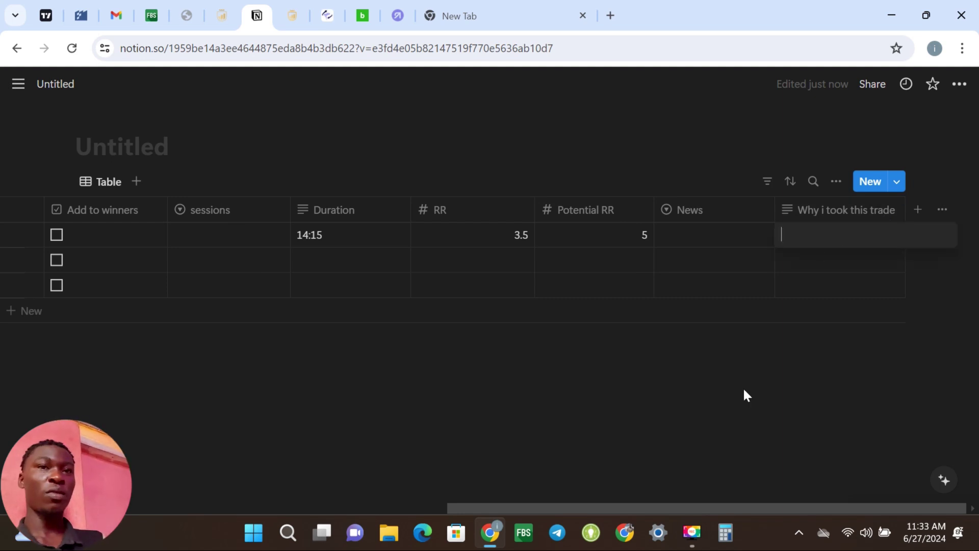
{"action": "key", "text": "Escape"}
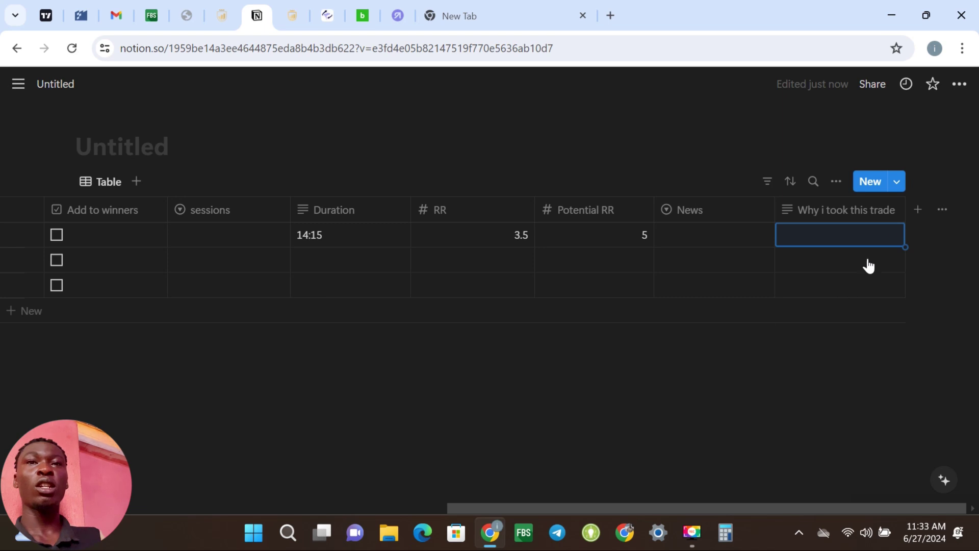
Step: Add a new property named emotions after "Why i took this trade", with type Text, and narrow its column
{"action": "left_click", "coordinate": [916, 213]}
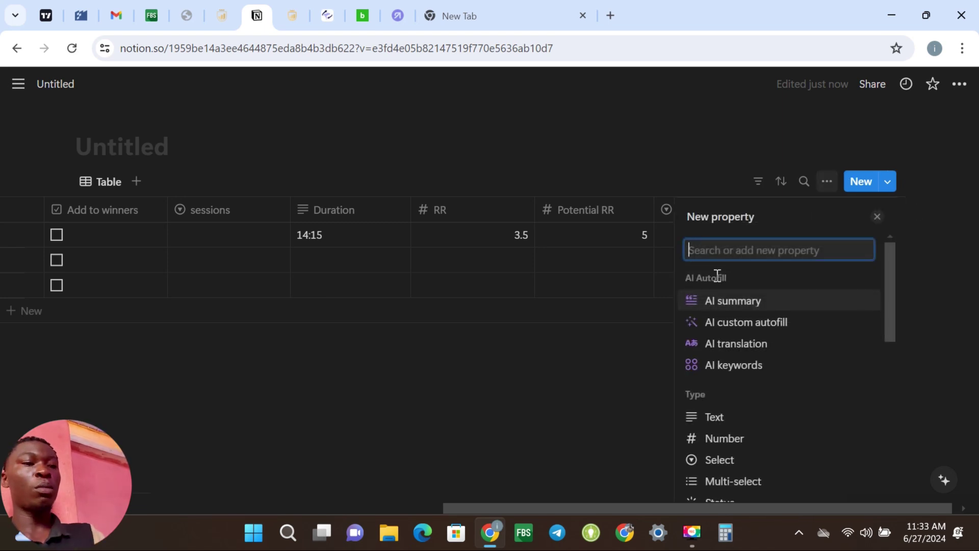
{"action": "type", "text": "emotions"}
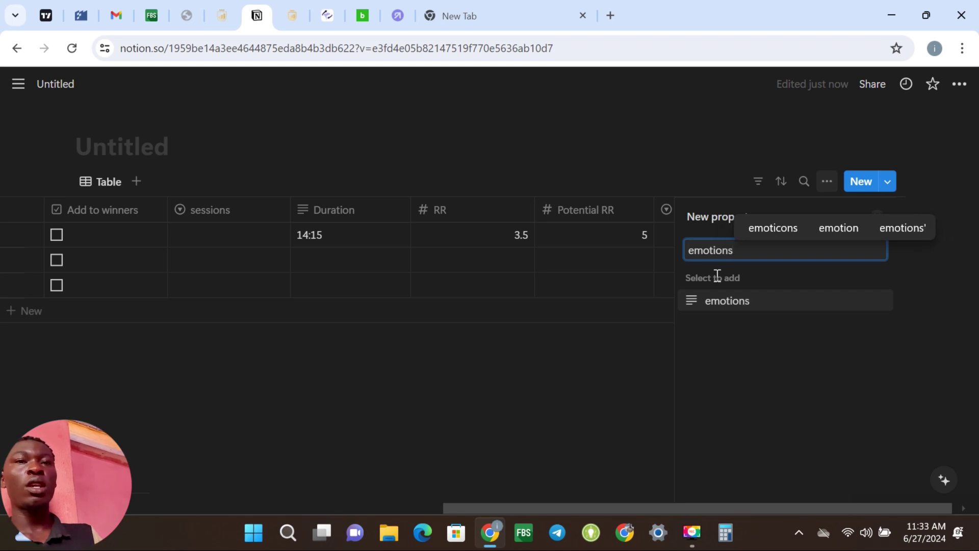
{"action": "left_click", "coordinate": [692, 306]}
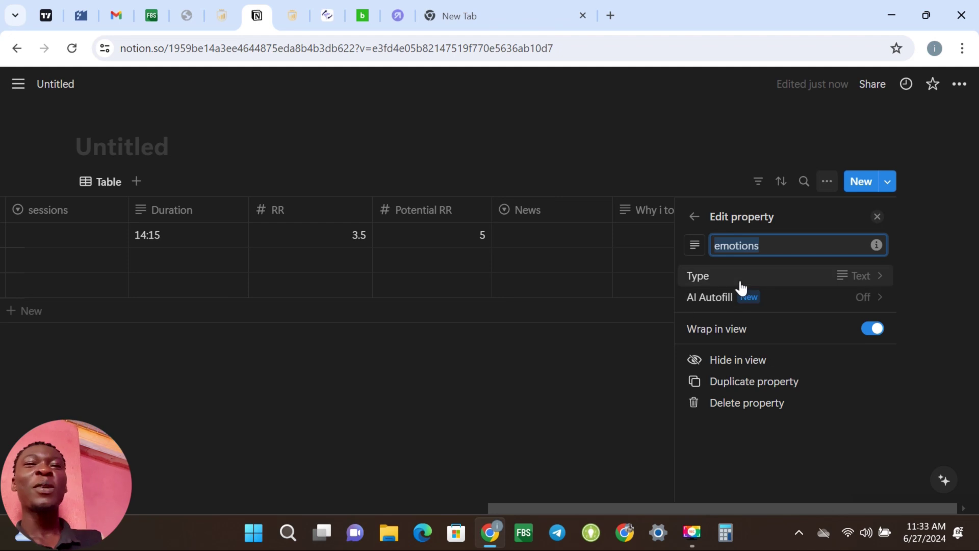
{"action": "left_click", "coordinate": [704, 281]}
{"action": "left_click", "coordinate": [724, 425]}
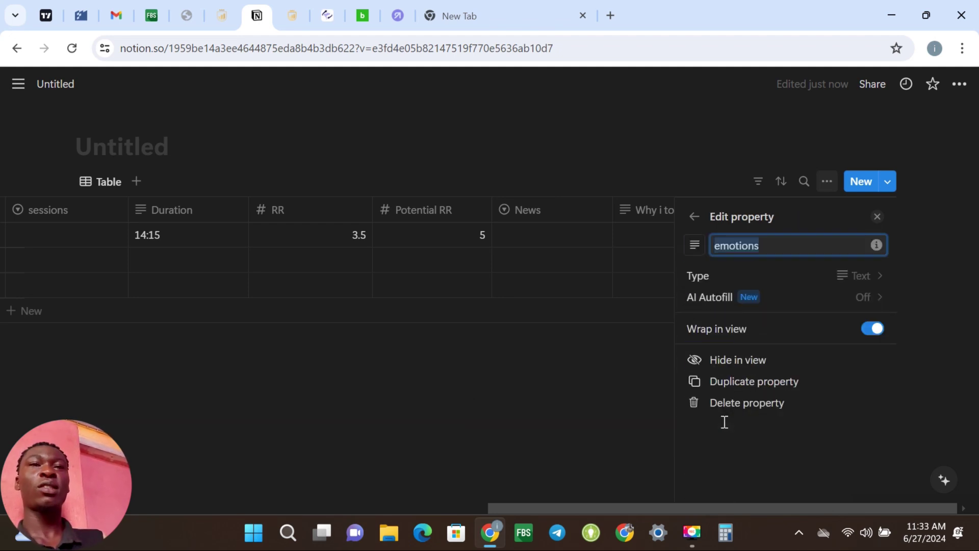
{"action": "left_click", "coordinate": [653, 407]}
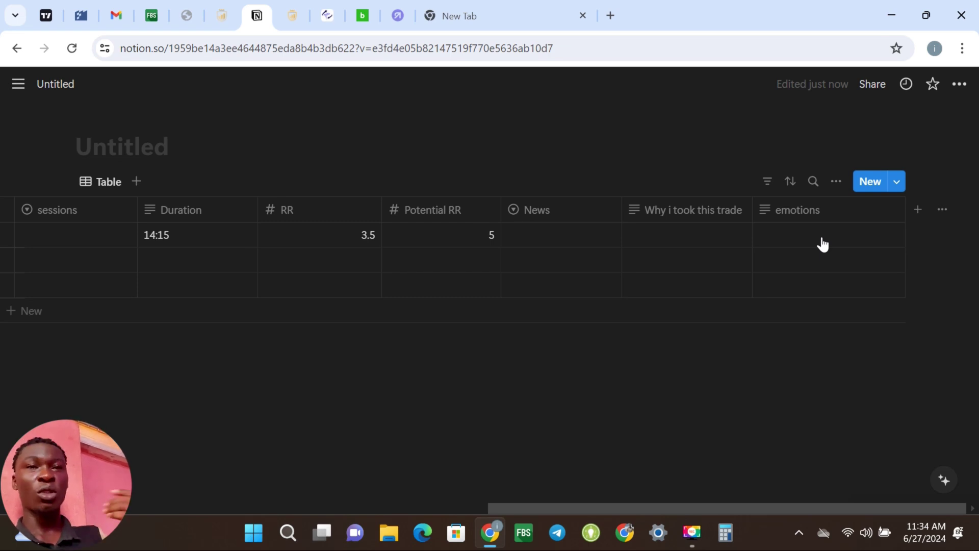
{"action": "left_click_drag", "start_coordinate": [904, 213], "coordinate": [872, 224]}
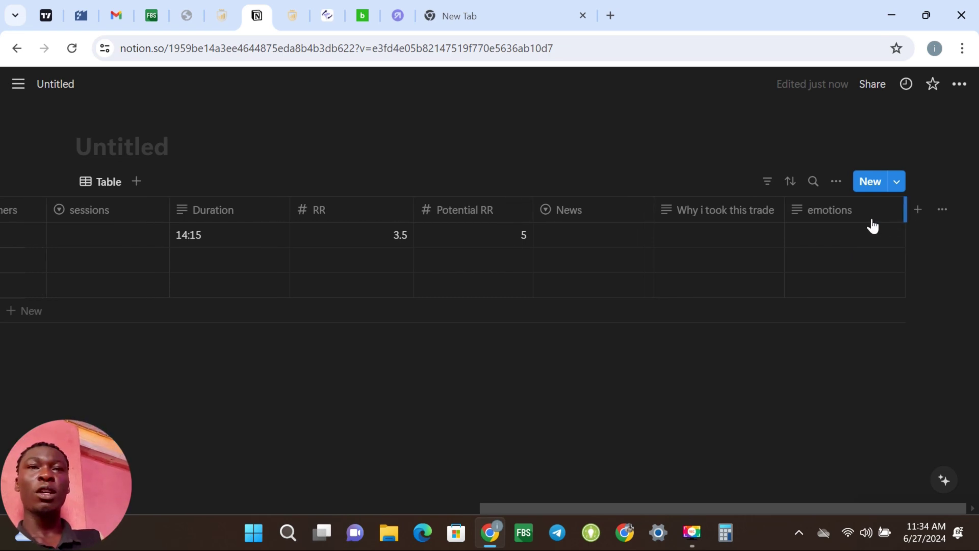
Step: Add a new property named "What i learnt" after emotions, with type Text
{"action": "left_click", "coordinate": [917, 210]}
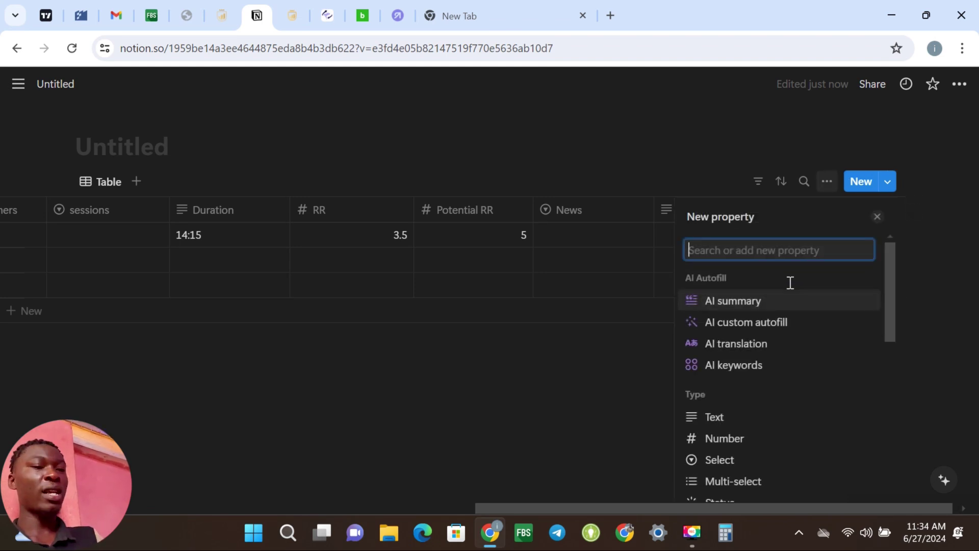
{"action": "type", "text": "W"}
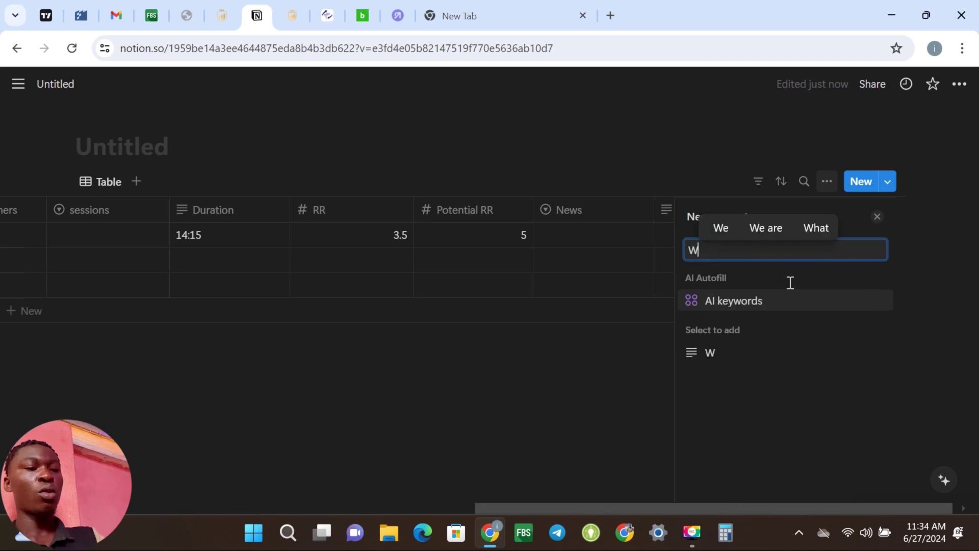
{"action": "type", "text": "hat "}
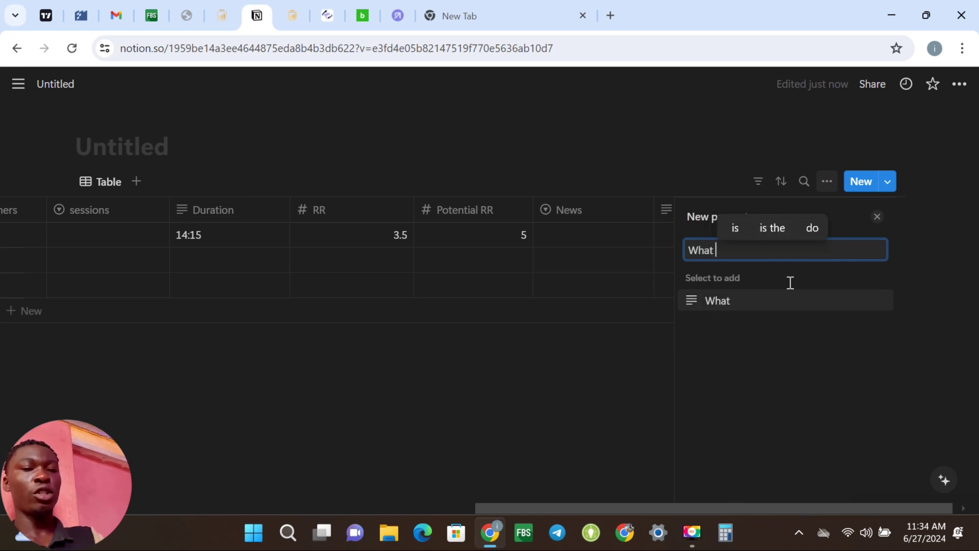
{"action": "type", "text": "i learnt"}
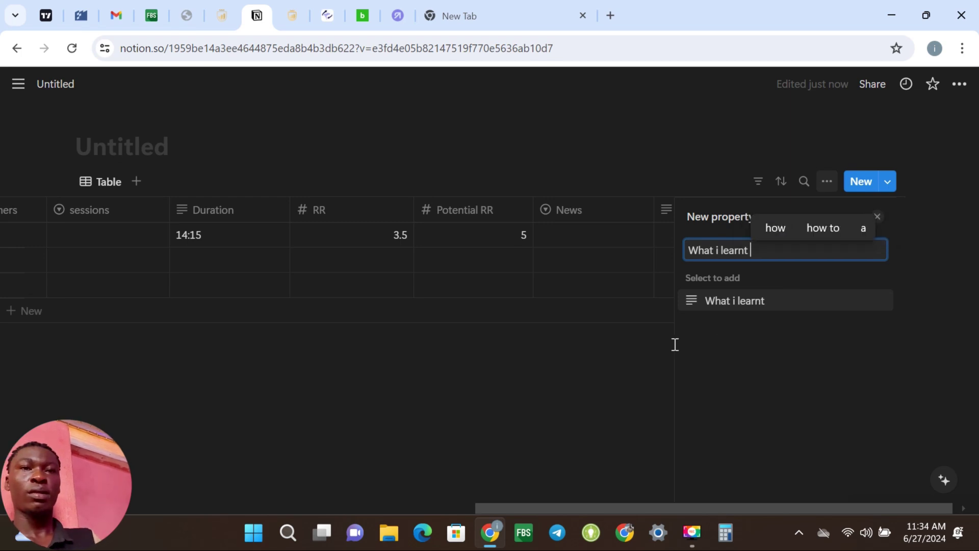
{"action": "left_click", "coordinate": [696, 302]}
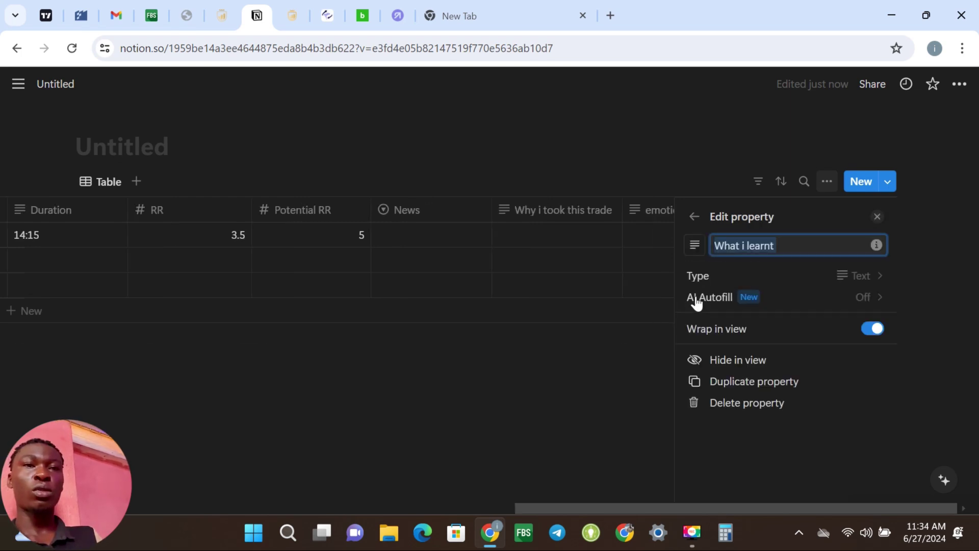
{"action": "left_click", "coordinate": [718, 285]}
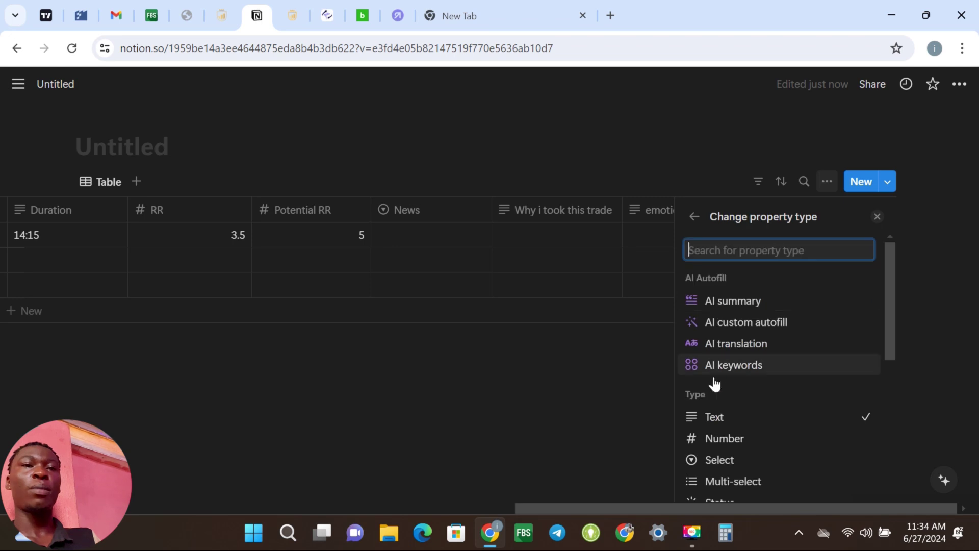
{"action": "left_click", "coordinate": [721, 418]}
{"action": "left_click", "coordinate": [612, 426]}
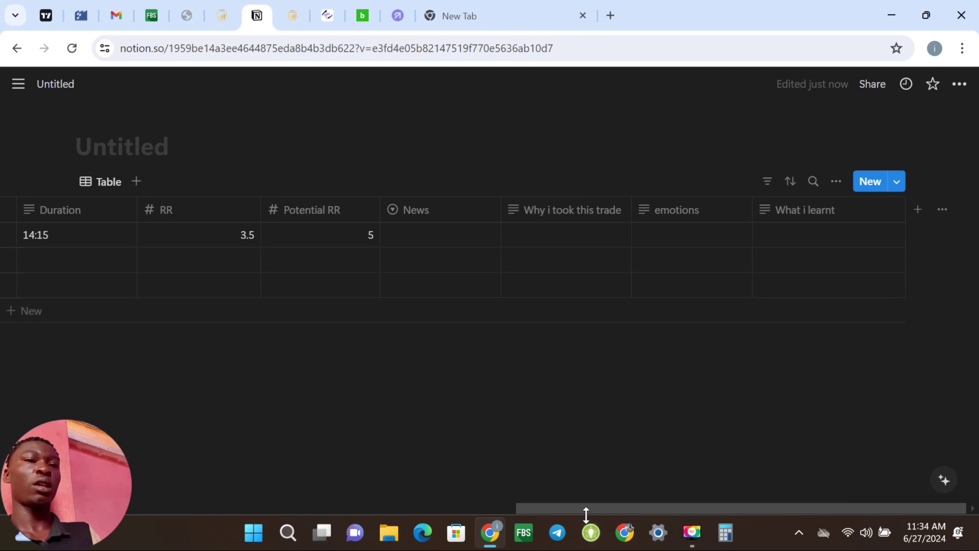
Step: Title the untitled database page "my trading journal"
{"action": "left_click_drag", "start_coordinate": [586, 512], "coordinate": [4, 545]}
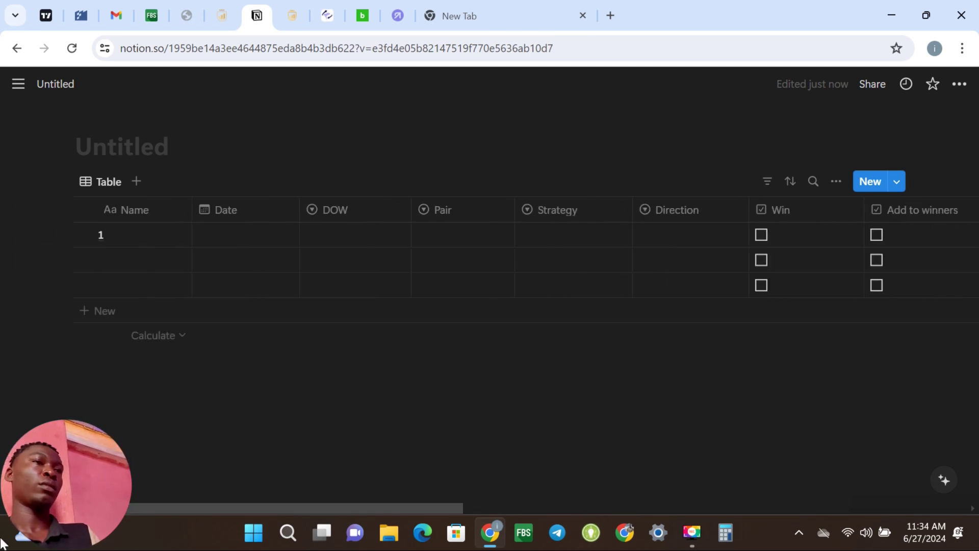
{"action": "left_click", "coordinate": [105, 149]}
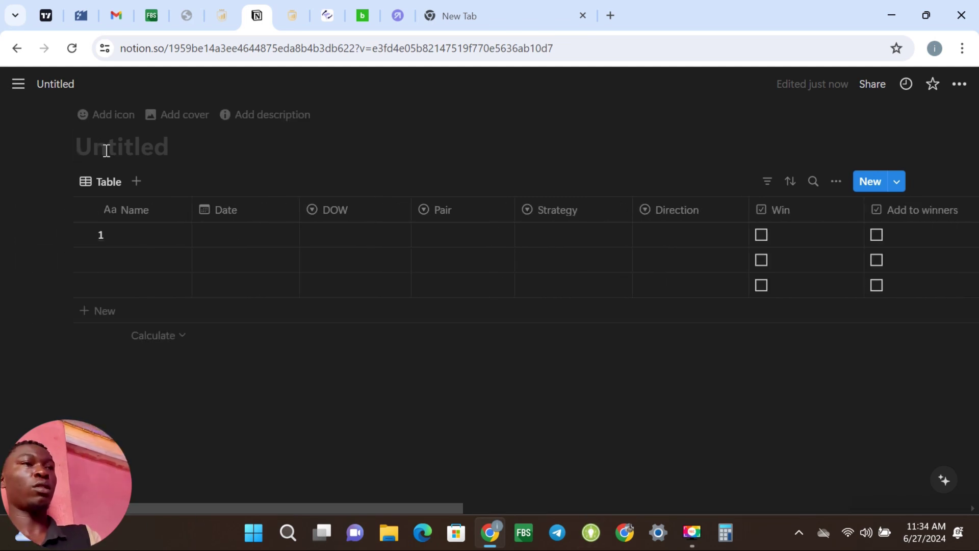
{"action": "type", "text": "jou"}
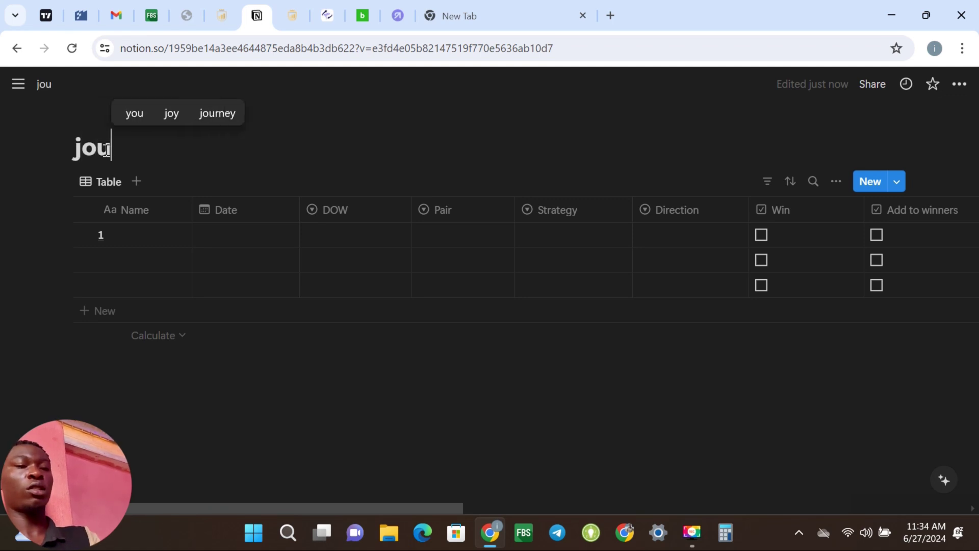
{"action": "type", "text": "r"}
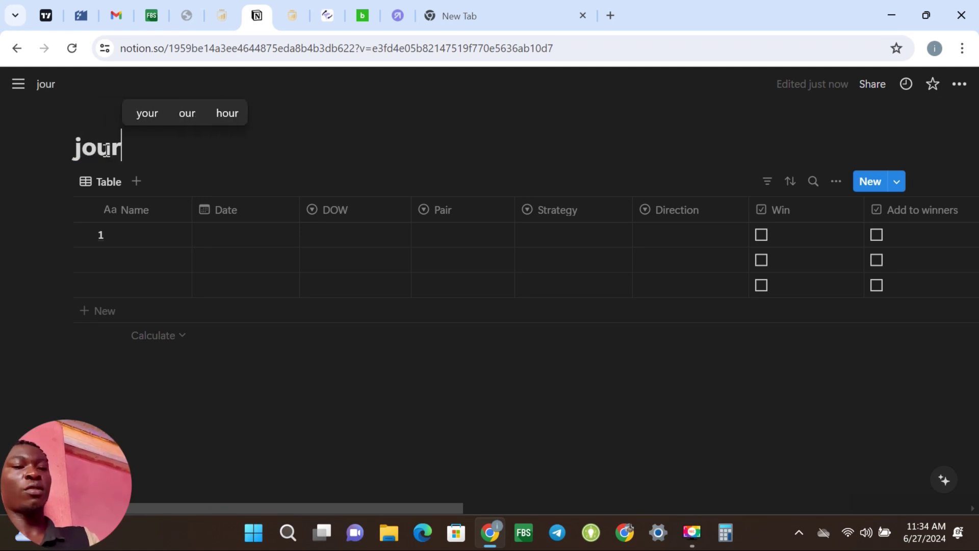
{"action": "type", "text": "nal"}
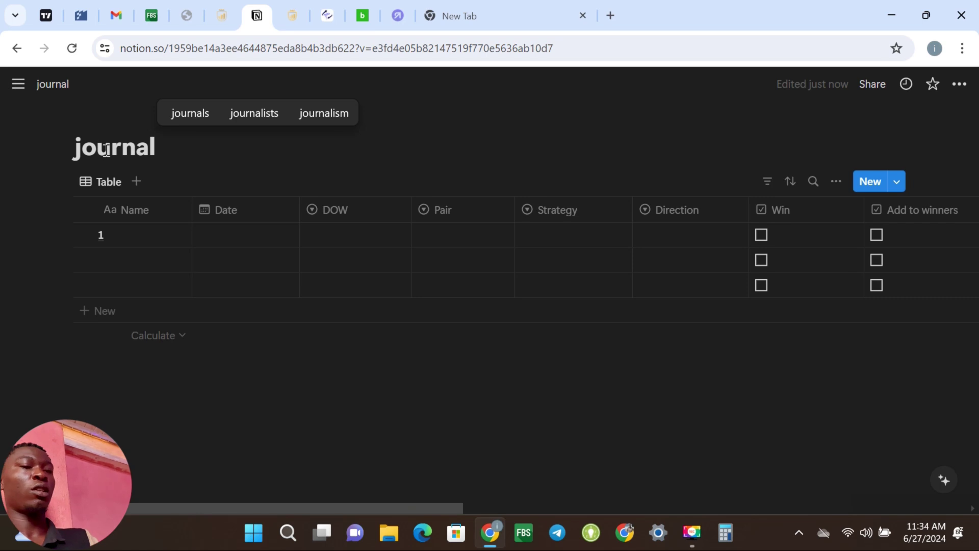
{"action": "key", "text": "BackSpace"}
{"action": "key", "text": "BackSpace"}
{"action": "key", "text": "BackSpace"}
{"action": "key", "text": "BackSpace"}
{"action": "key", "text": "BackSpace"}
{"action": "key", "text": "BackSpace"}
{"action": "key", "text": "BackSpace"}
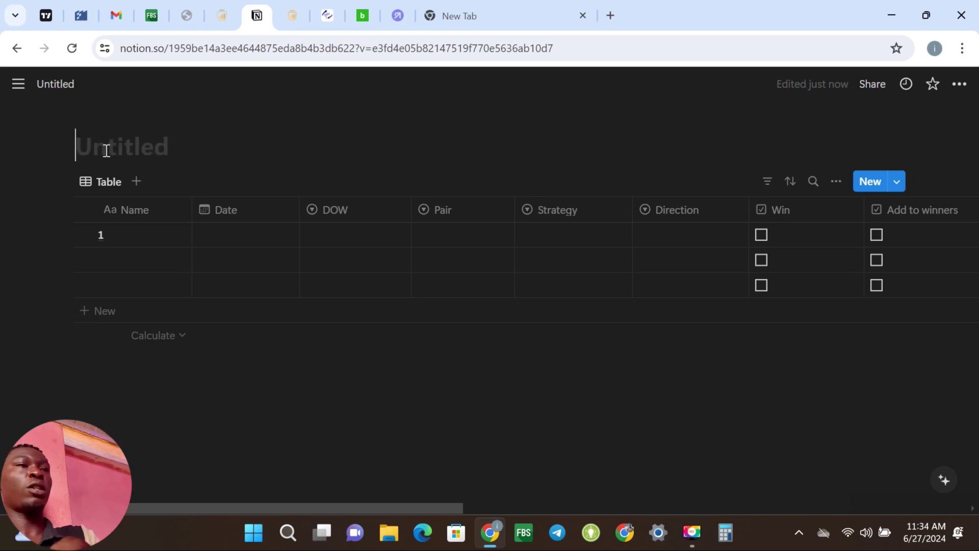
{"action": "type", "text": "my trading journal"}
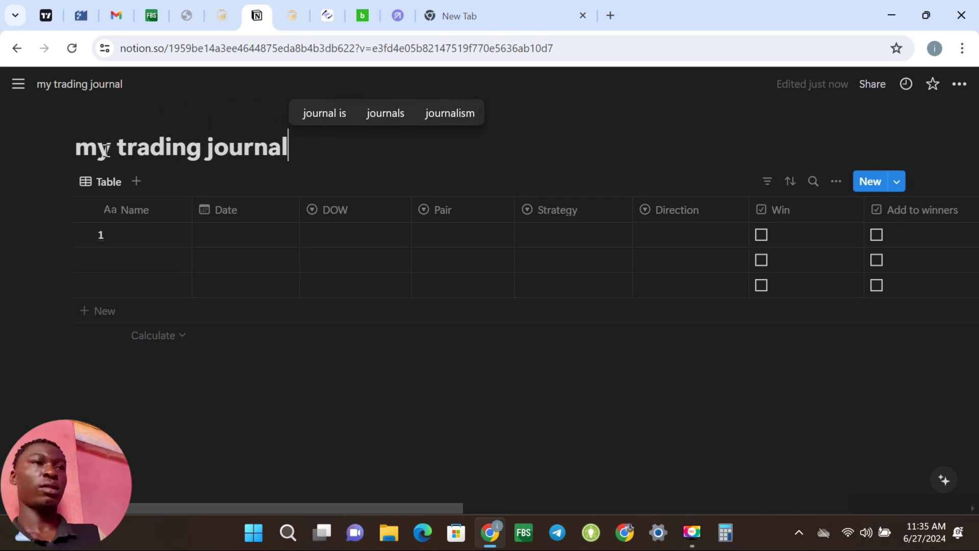
{"action": "left_click", "coordinate": [331, 174]}
Step: Add a cover to the page and change it to the third James Webb Telescope image, the orange ring nebula
{"action": "mouse_move", "coordinate": [227, 114]}
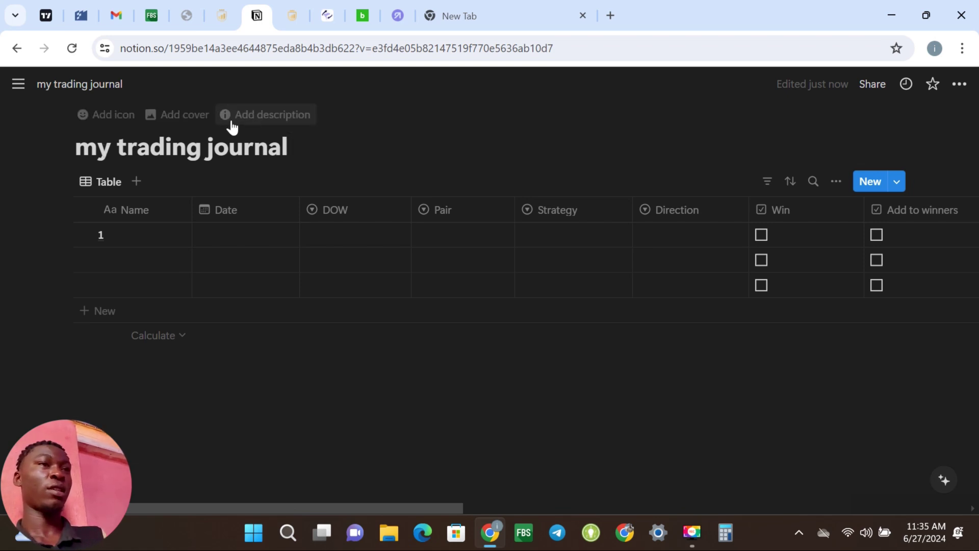
{"action": "left_click", "coordinate": [184, 125]}
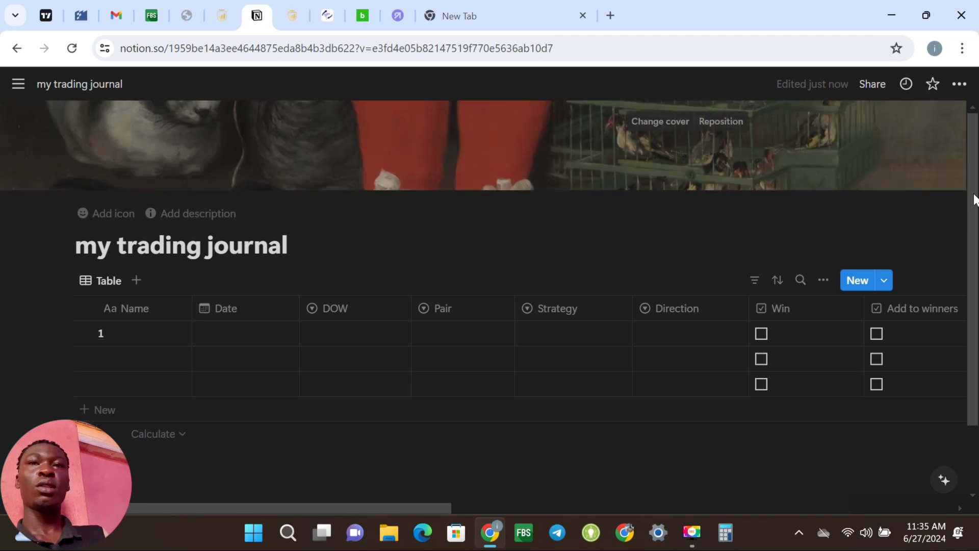
{"action": "mouse_move", "coordinate": [588, 216]}
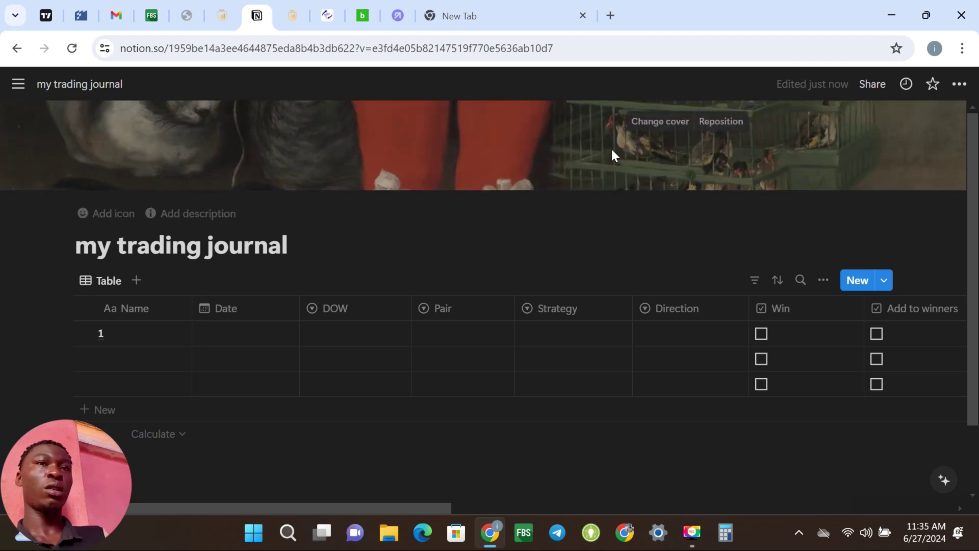
{"action": "left_click", "coordinate": [662, 127]}
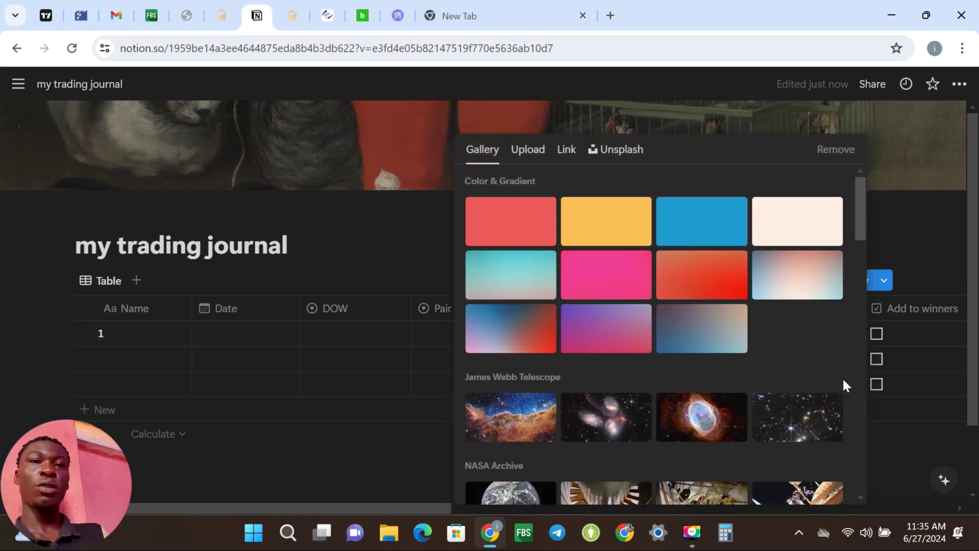
{"action": "mouse_move", "coordinate": [861, 227]}
{"action": "left_mouse_down"}
{"action": "mouse_move", "coordinate": [857, 271]}
{"action": "mouse_move", "coordinate": [861, 240]}
{"action": "left_mouse_up"}
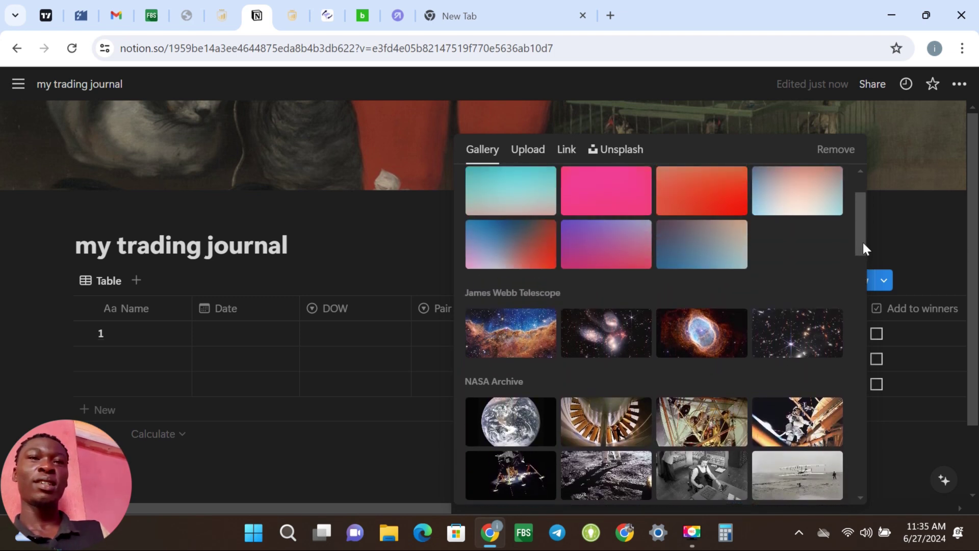
{"action": "left_click", "coordinate": [699, 352]}
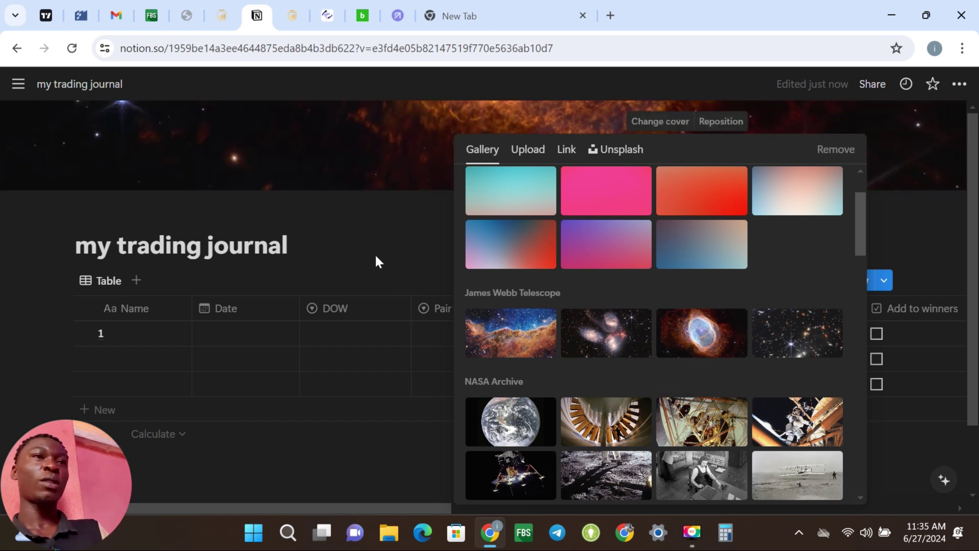
{"action": "left_click", "coordinate": [935, 227]}
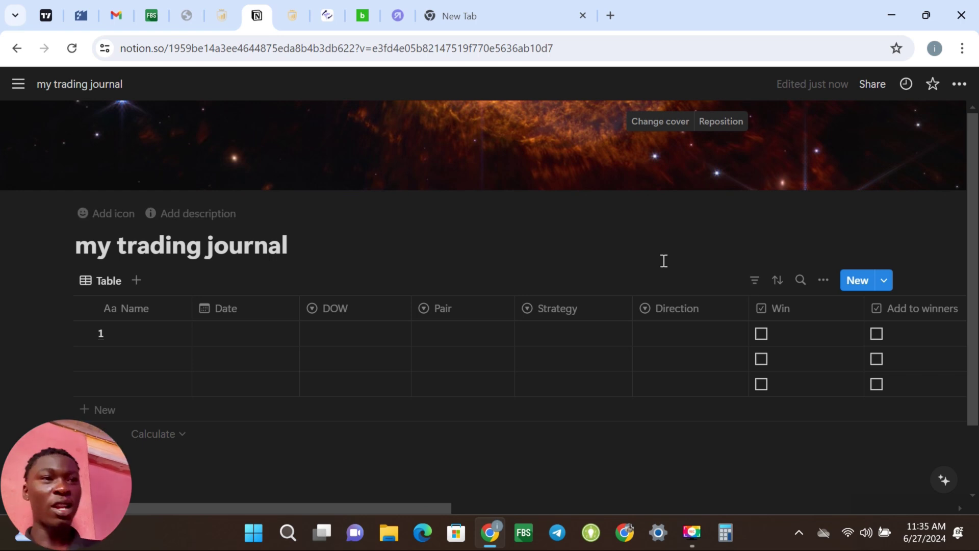